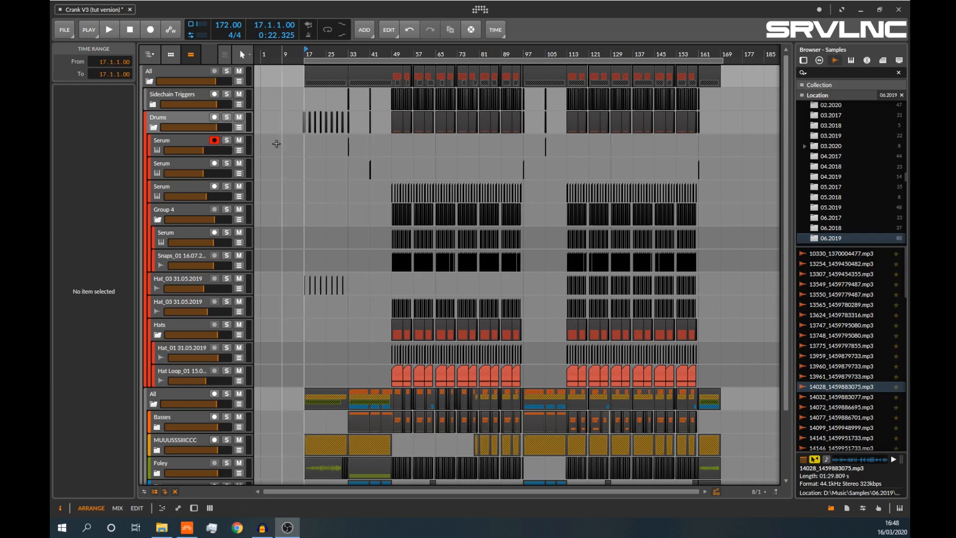
pyautogui.scroll(-3, 274, 144)
pyautogui.scroll(3, 256, 184)
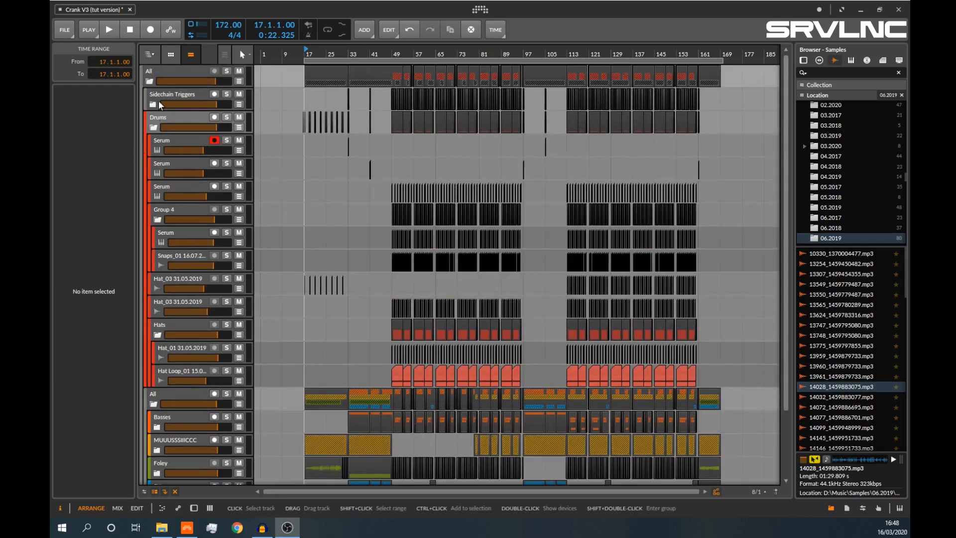
pyautogui.click(155, 127)
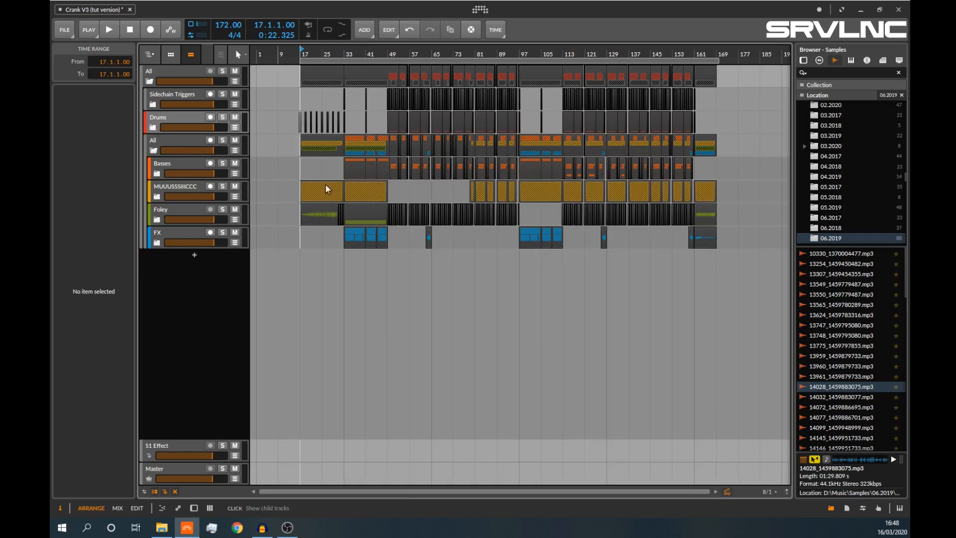
pyautogui.click(155, 128)
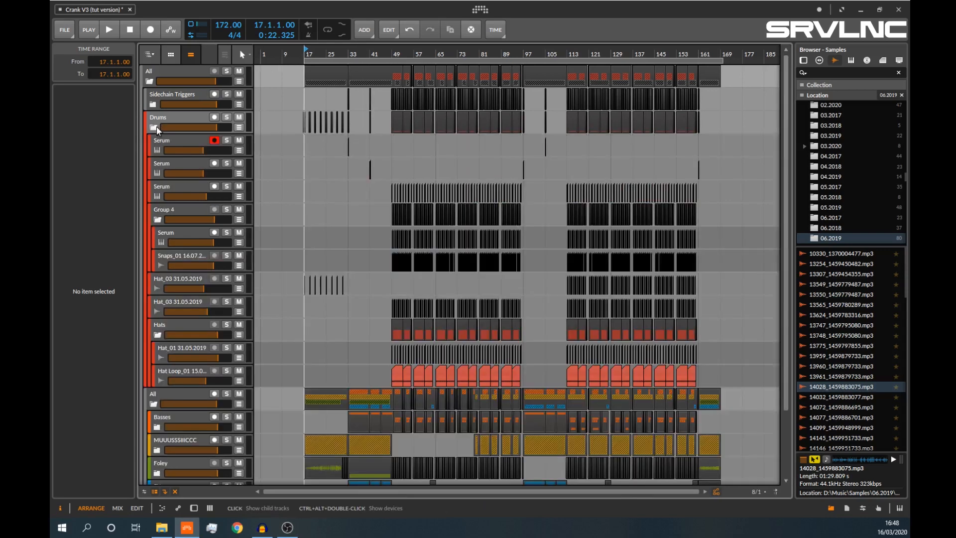
# - Expand the Basses, MUUUSSSIIICCC, Foley and FX groups to show their child tracks
pyautogui.scroll(-4, 205, 291)
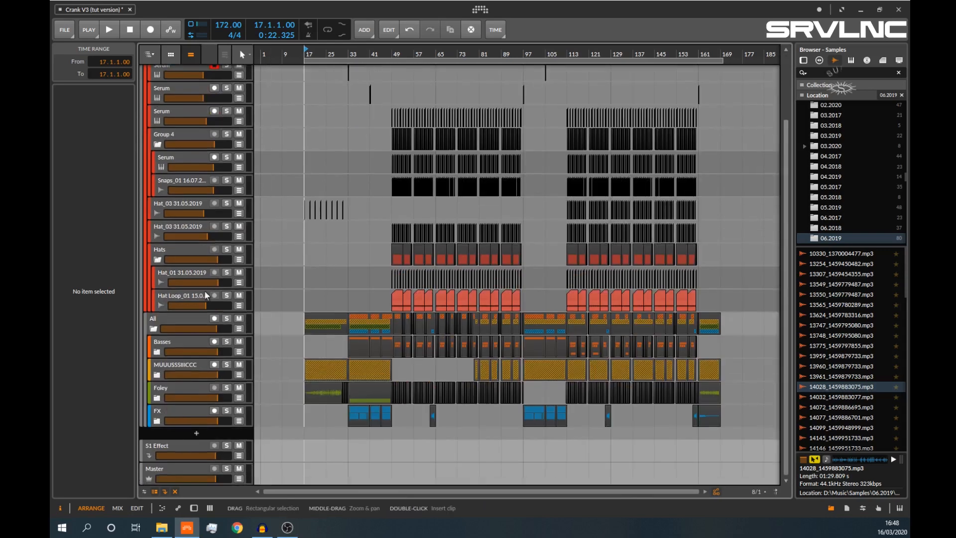
pyautogui.click(157, 352)
pyautogui.scroll(-6, 199, 326)
pyautogui.scroll(-5, 194, 393)
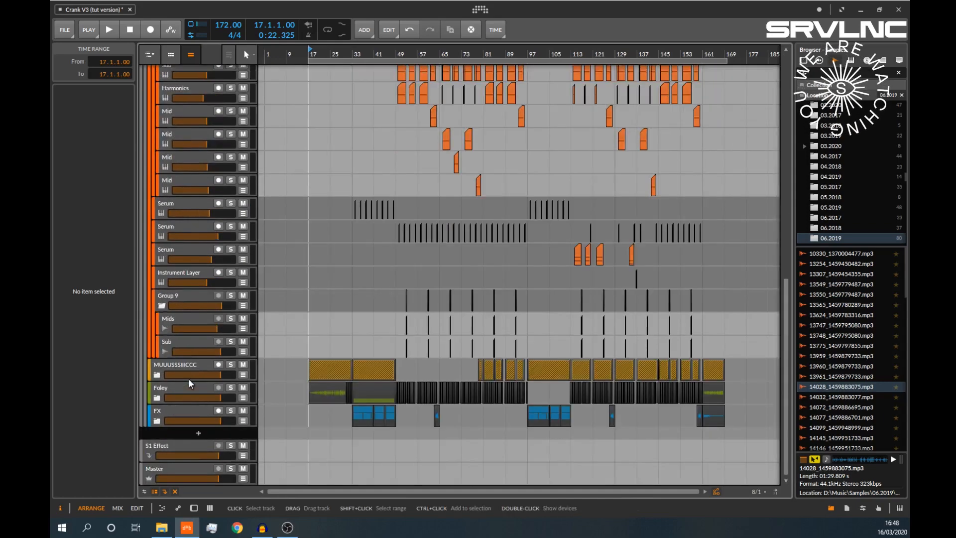
pyautogui.click(157, 375)
pyautogui.scroll(-8, 165, 402)
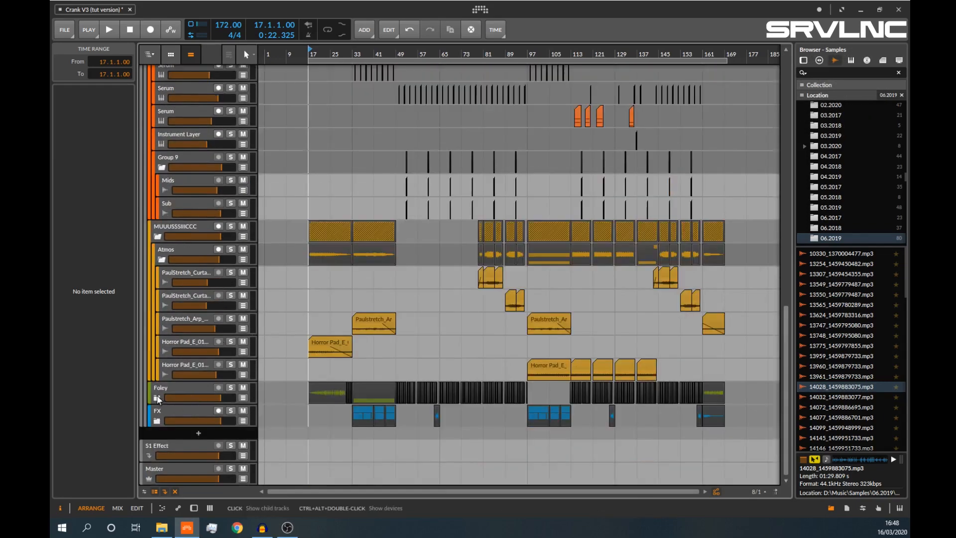
pyautogui.click(157, 397)
pyautogui.scroll(-5, 183, 399)
pyautogui.click(157, 421)
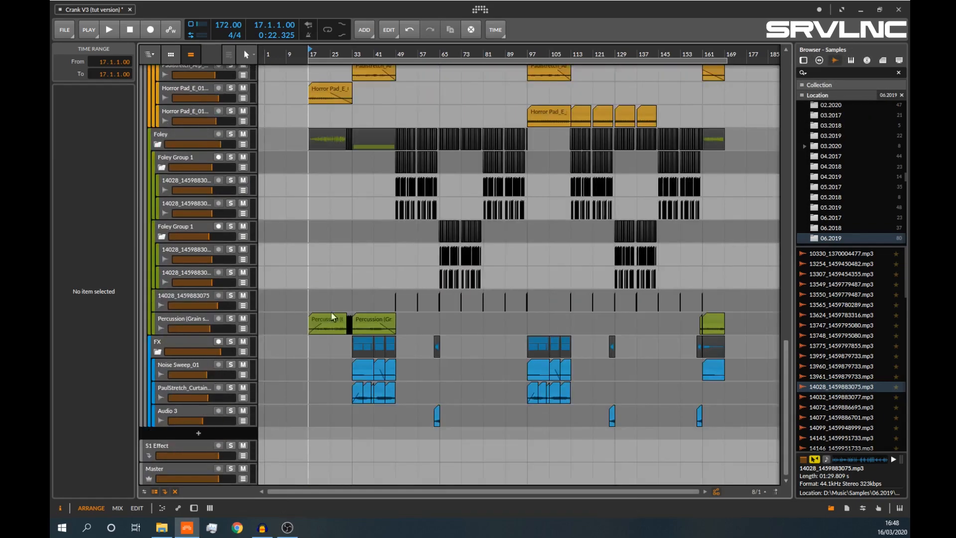
# - Go through the group tracks, selecting Drums, the second All group, Basses, MUUUSSSIIICCC and Foley in turn to inspect each one
pyautogui.scroll(12, 330, 312)
pyautogui.scroll(10, 405, 309)
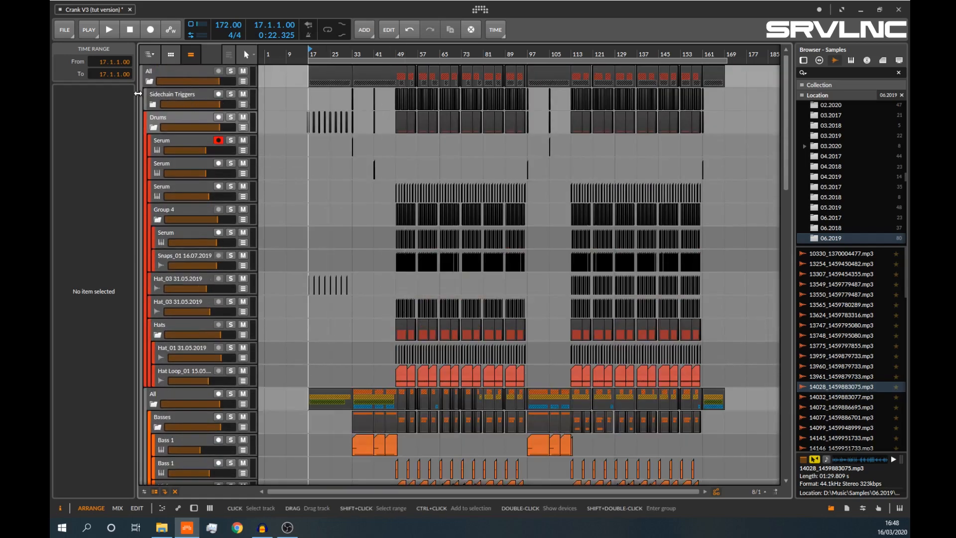
pyautogui.scroll(-3, 154, 105)
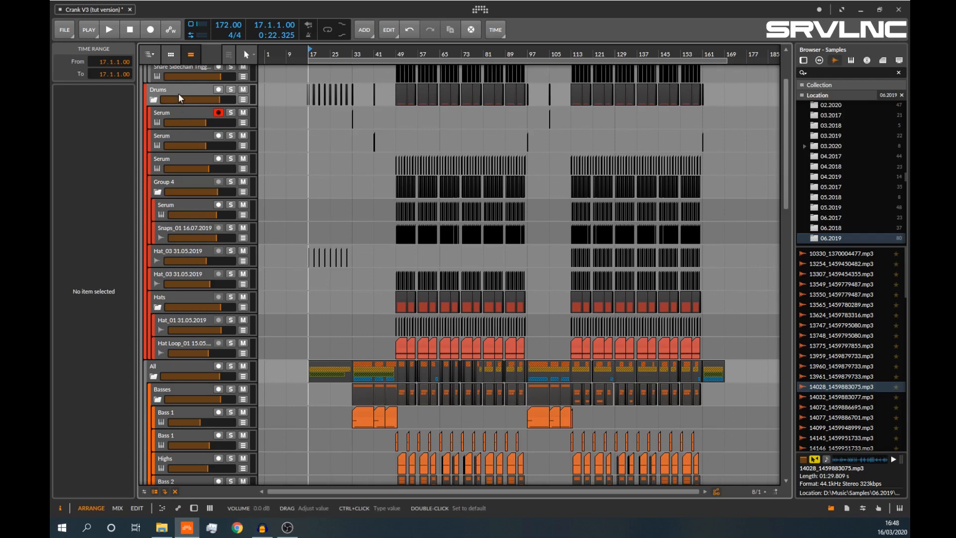
pyautogui.click(178, 93)
pyautogui.scroll(-4, 191, 284)
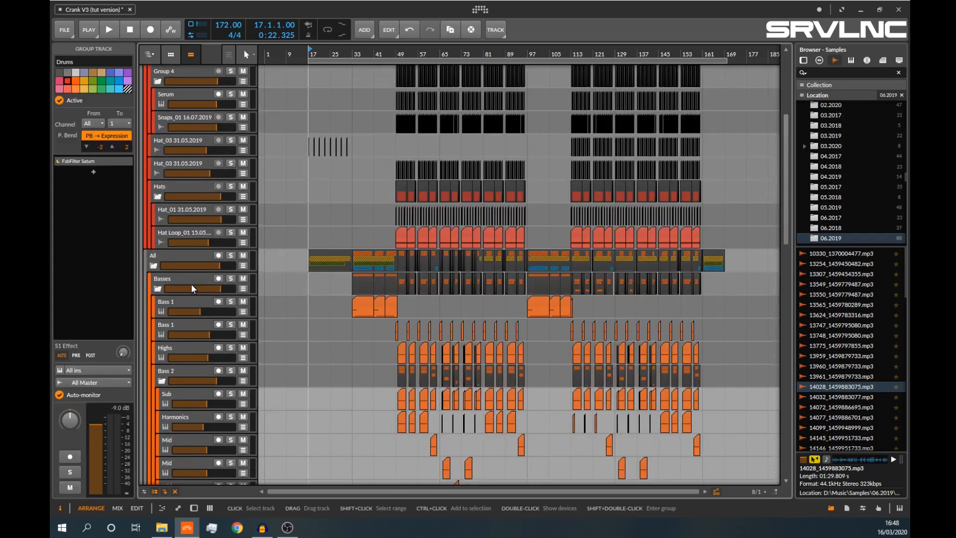
pyautogui.click(181, 257)
pyautogui.scroll(-7, 181, 257)
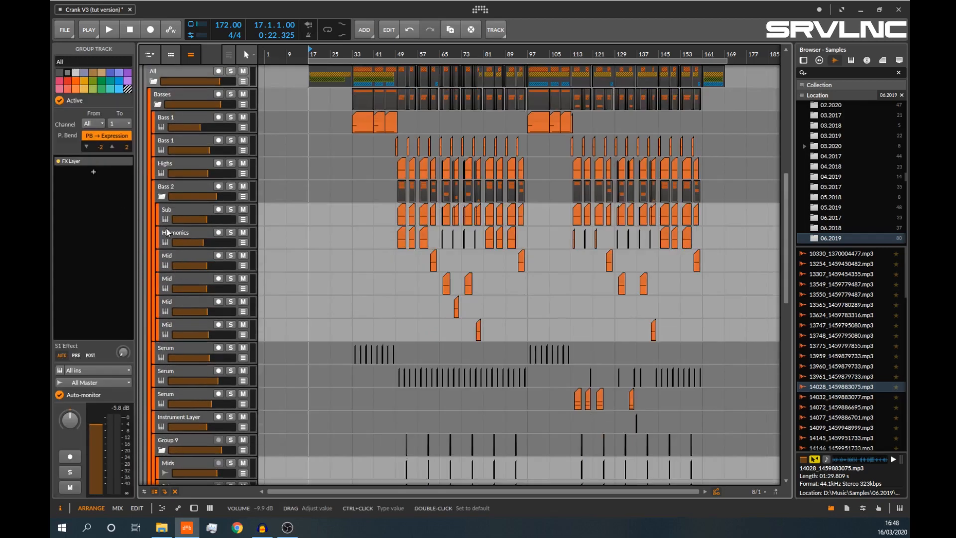
pyautogui.click(172, 100)
pyautogui.scroll(-12, 194, 237)
pyautogui.click(201, 177)
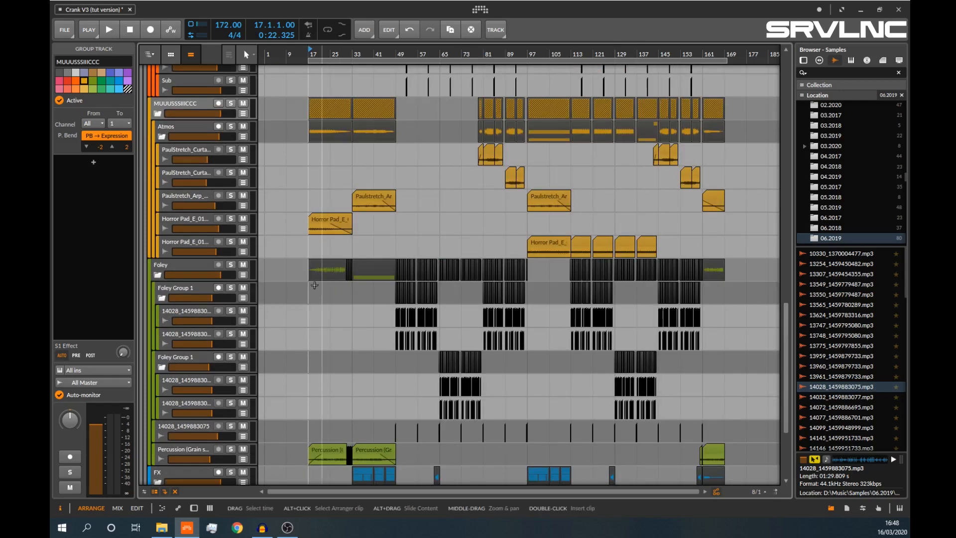
pyautogui.scroll(-5, 153, 255)
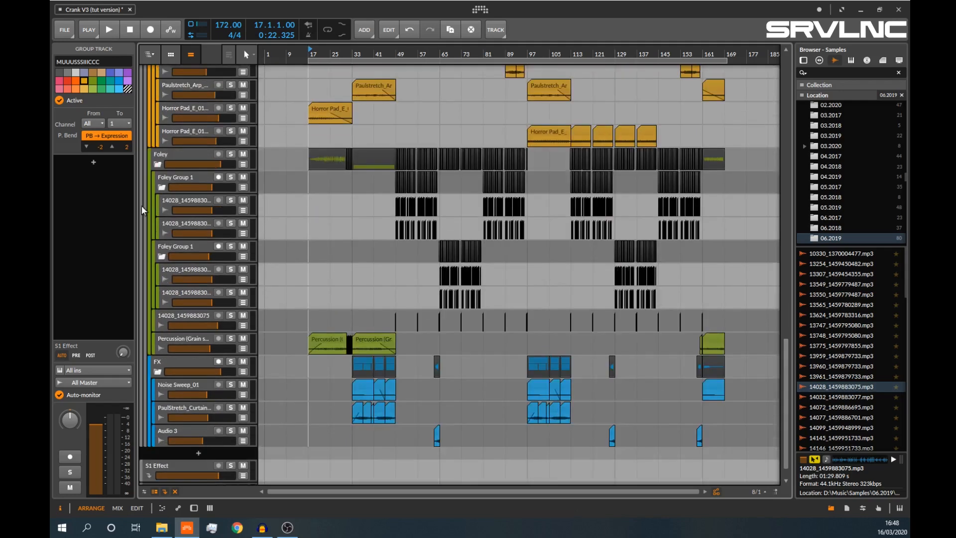
pyautogui.click(172, 156)
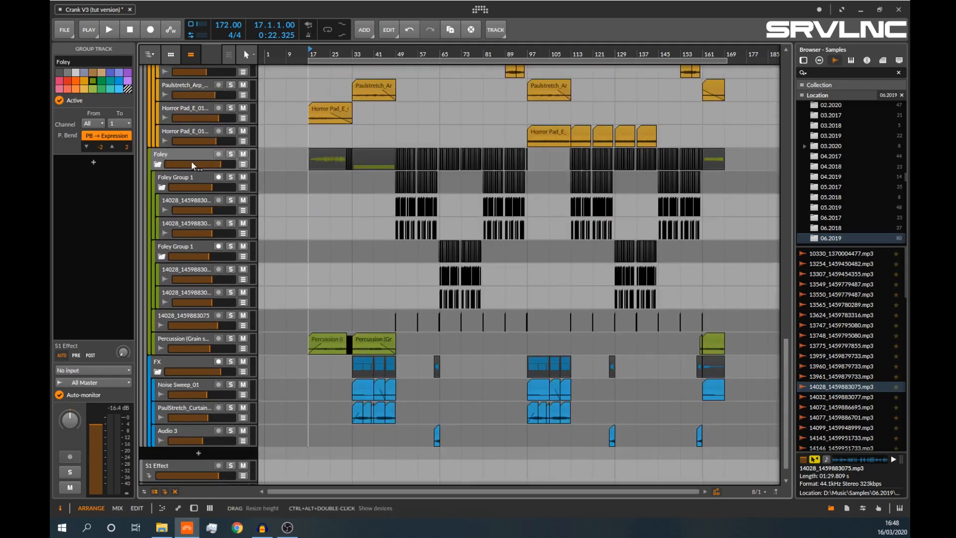
# - Examine how the clips of the bass, atmosphere, foley and FX tracks are laid out across the arrangement
pyautogui.scroll(15, 195, 331)
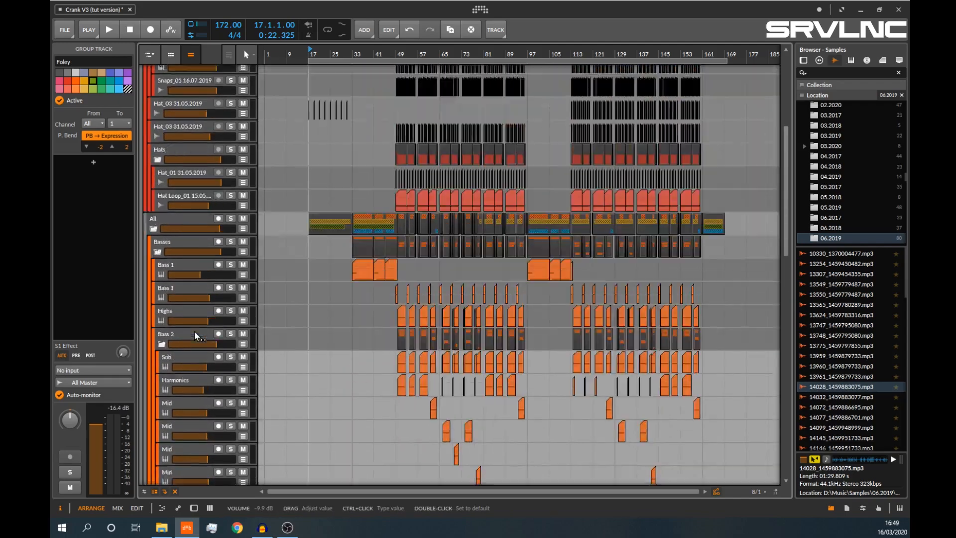
pyautogui.scroll(-12, 194, 331)
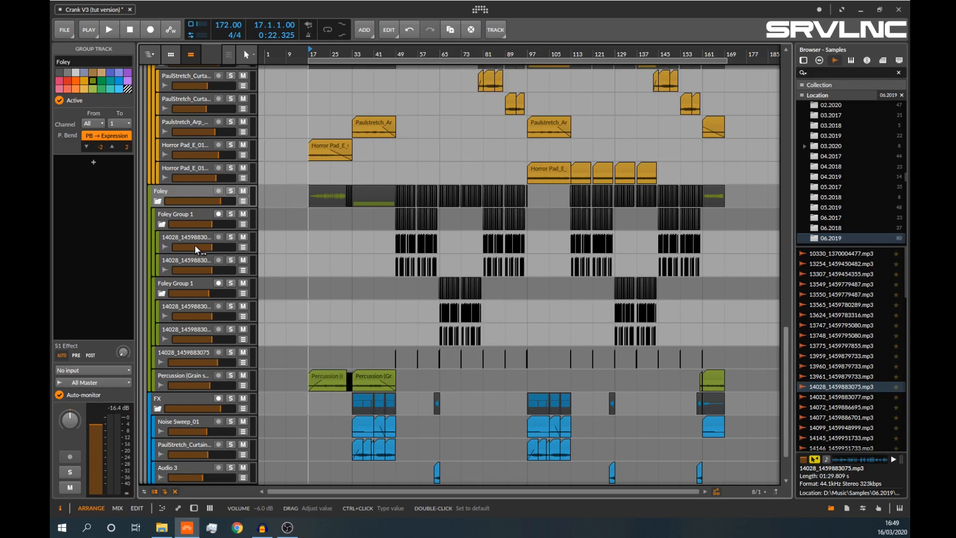
pyautogui.scroll(-3, 342, 267)
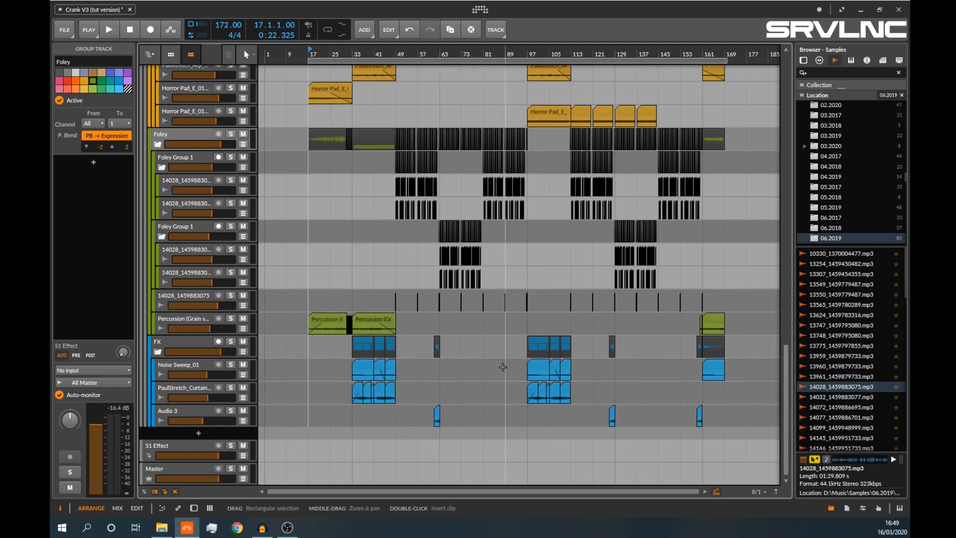
pyautogui.scroll(15, 503, 367)
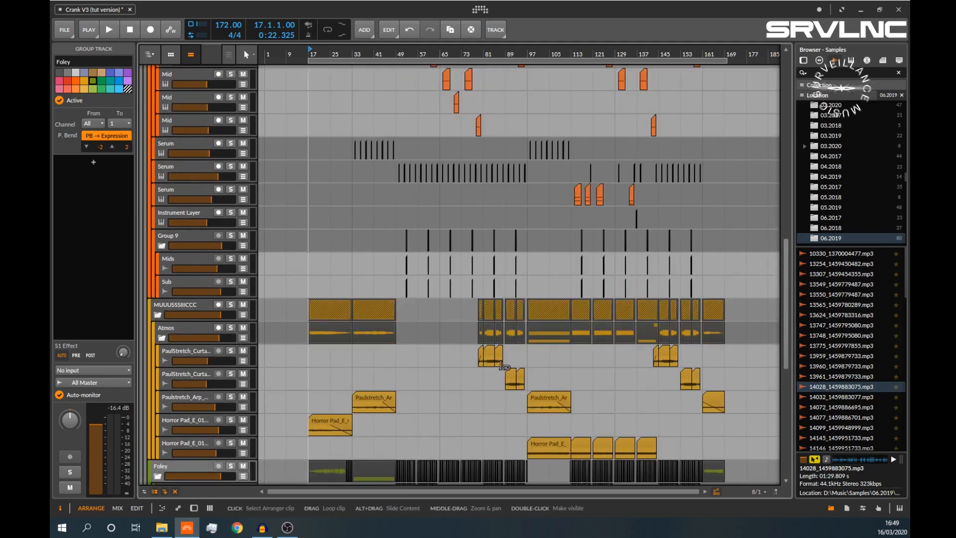
pyautogui.scroll(10, 501, 367)
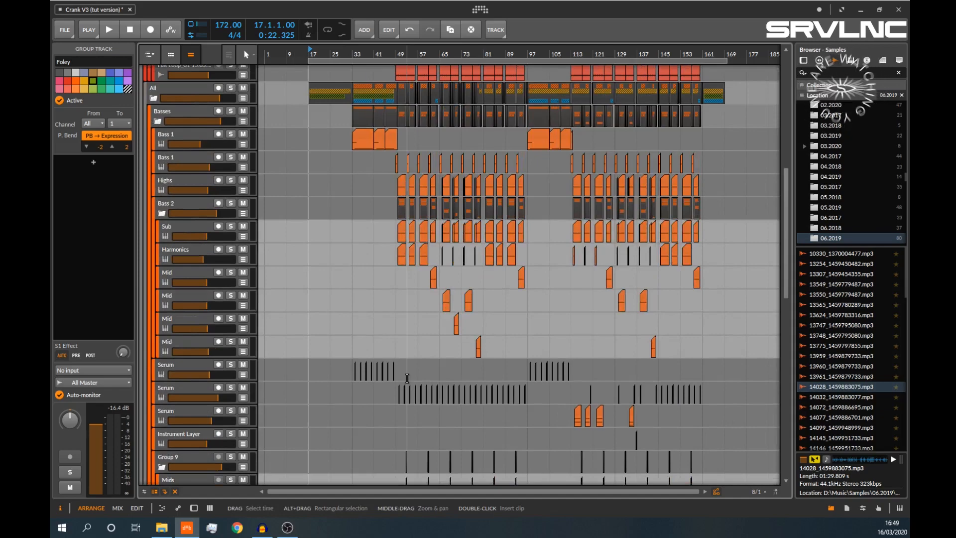
pyautogui.scroll(-20, 407, 378)
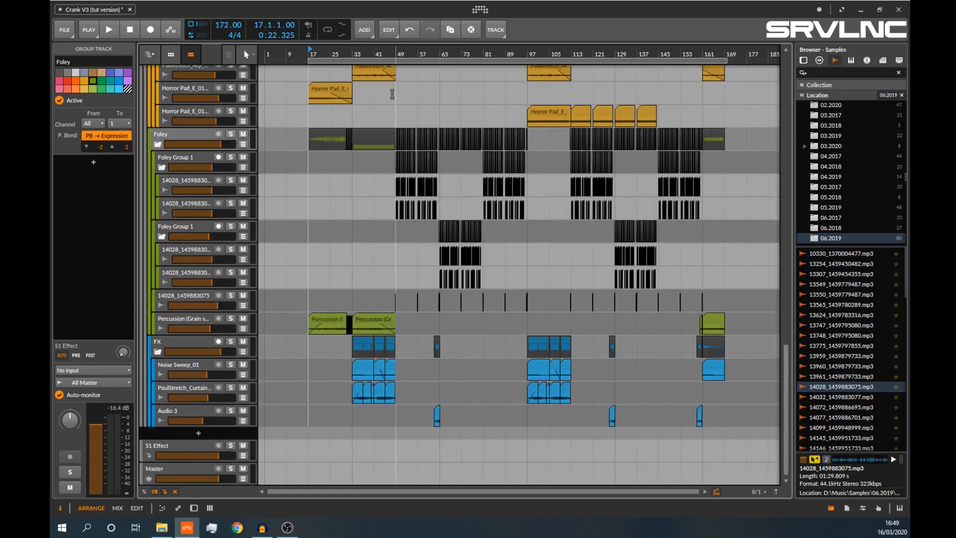
pyautogui.scroll(10, 394, 100)
pyautogui.scroll(-10, 402, 237)
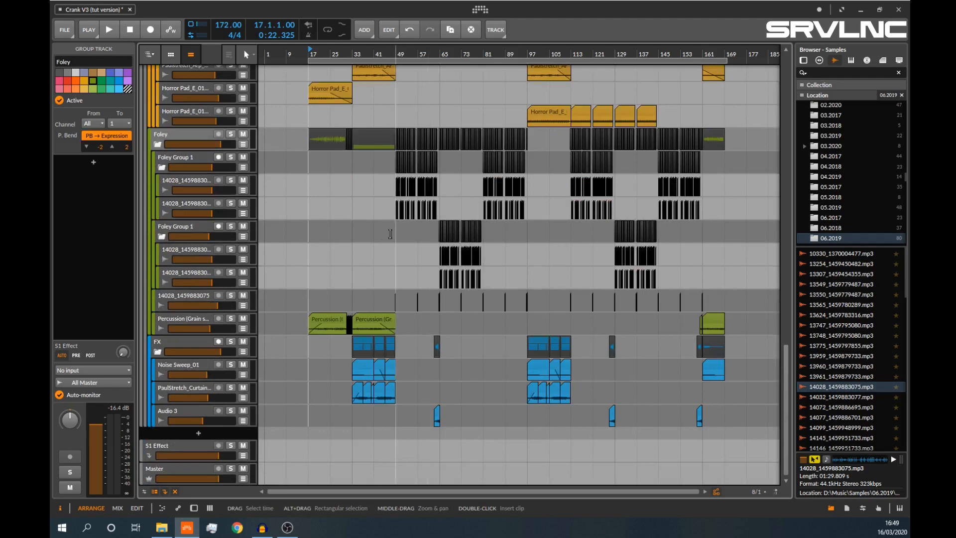
# - Set the playback start to bar 49, where the foley clips begin, and solo the upper Foley Group 1
pyautogui.scroll(5, 391, 230)
pyautogui.scroll(4, 314, 80)
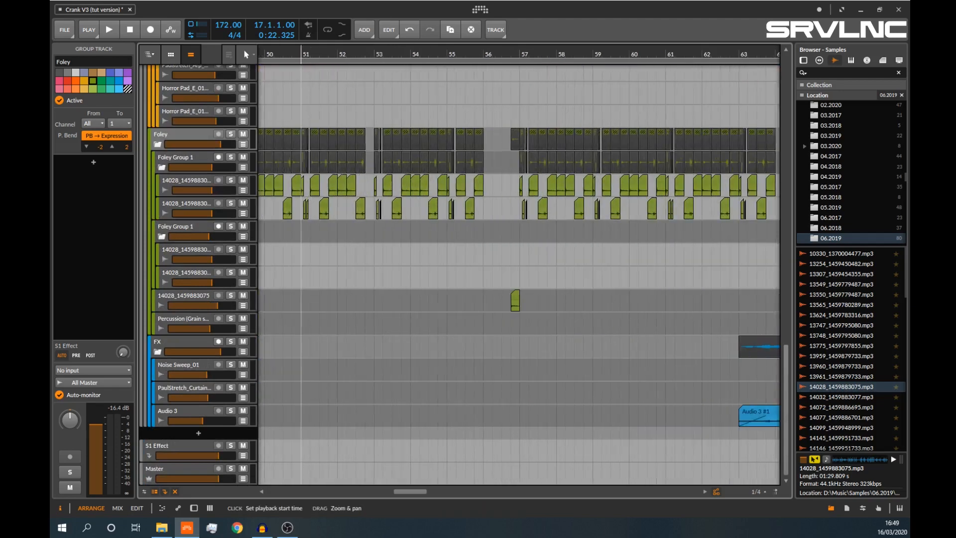
pyautogui.click(306, 165)
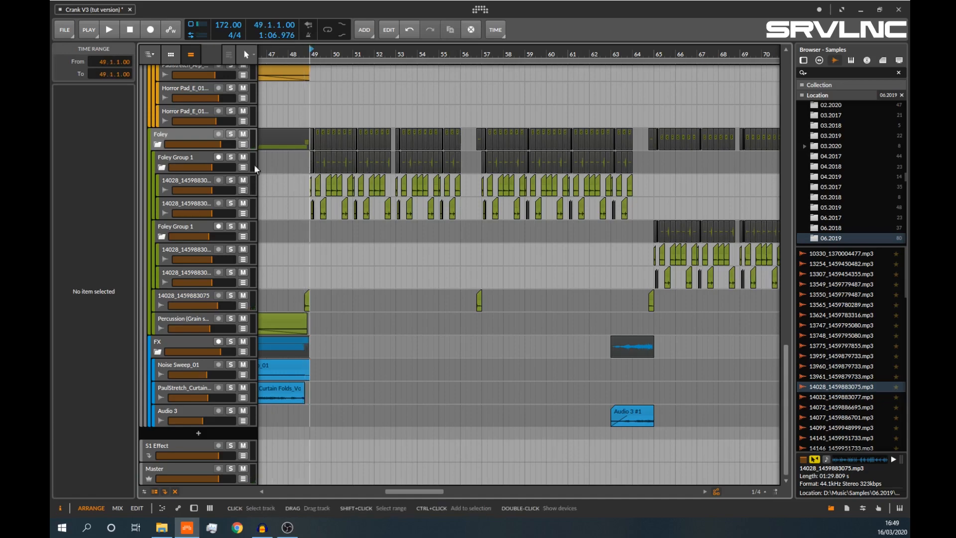
pyautogui.click(223, 159)
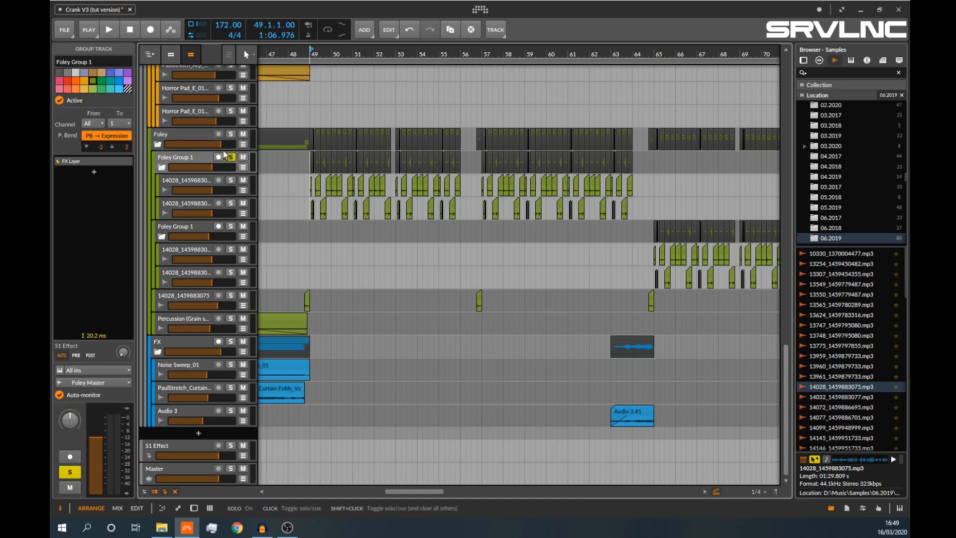
# - Show the devices of the All group that contains the basses and switch off its FX Layer holding the Sidechain Preset
pyautogui.scroll(10, 187, 192)
pyautogui.scroll(8, 172, 282)
pyautogui.scroll(-5, 166, 276)
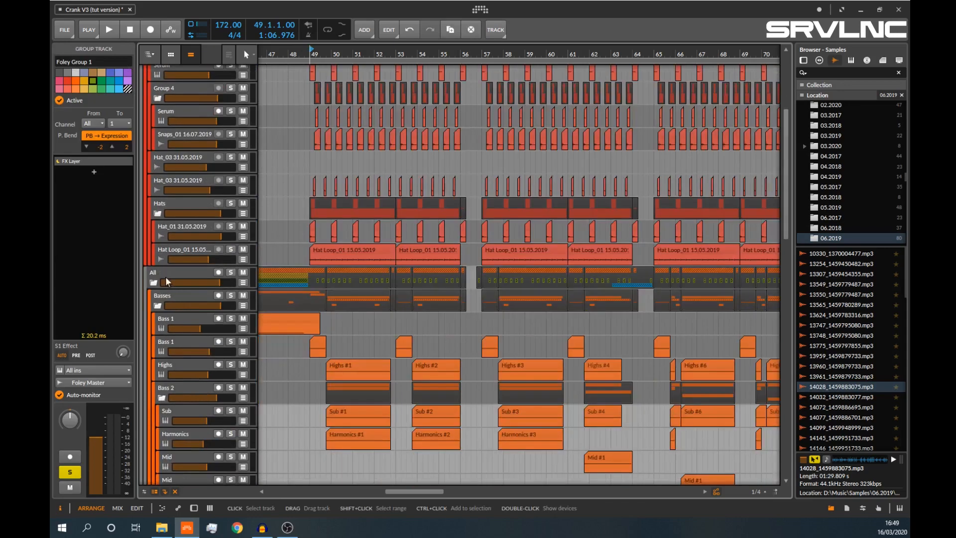
pyautogui.doubleClick(165, 269)
pyautogui.click(172, 387)
pyautogui.scroll(-14, 169, 121)
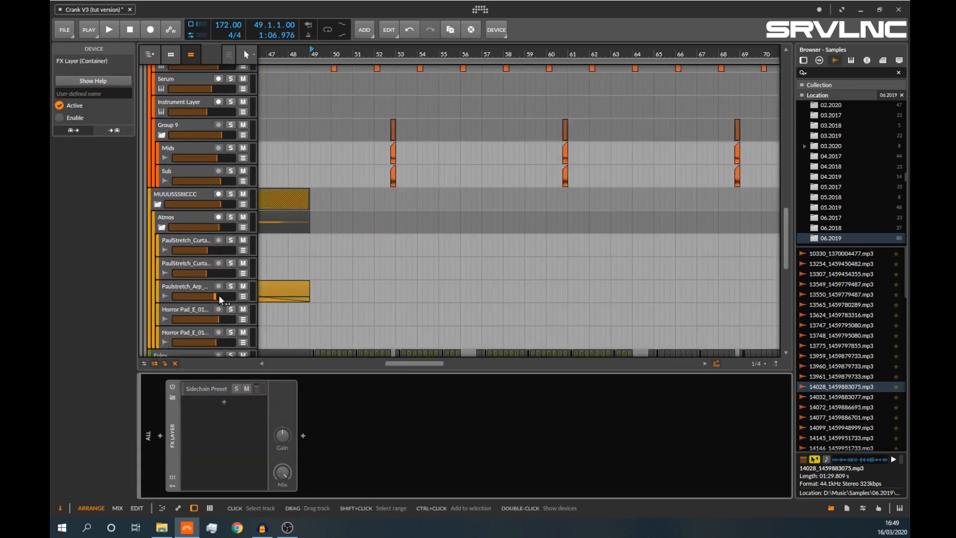
# - Listen to the soloed upper Foley Group 1 from bar 49, stop playback and remove its solo
pyautogui.click(175, 118)
pyautogui.press('space')
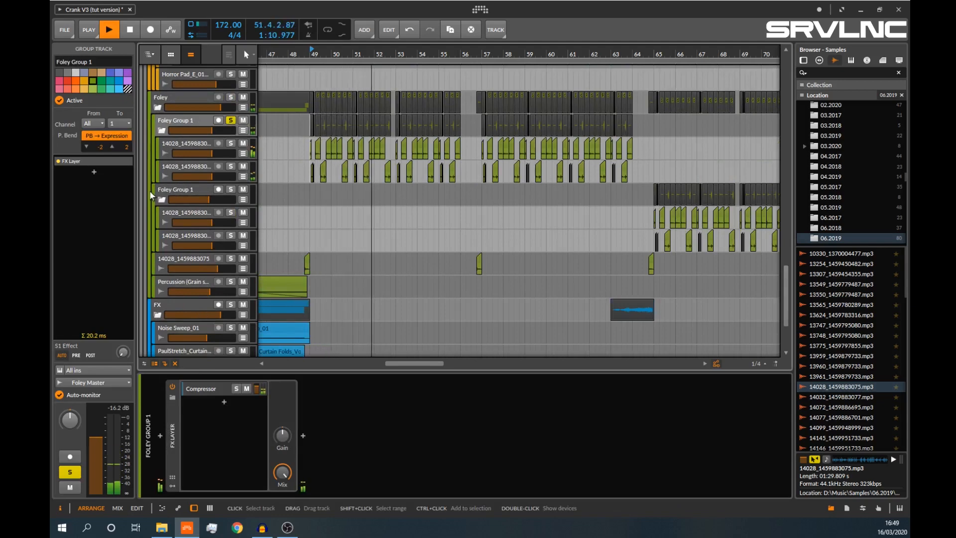
pyautogui.press('space')
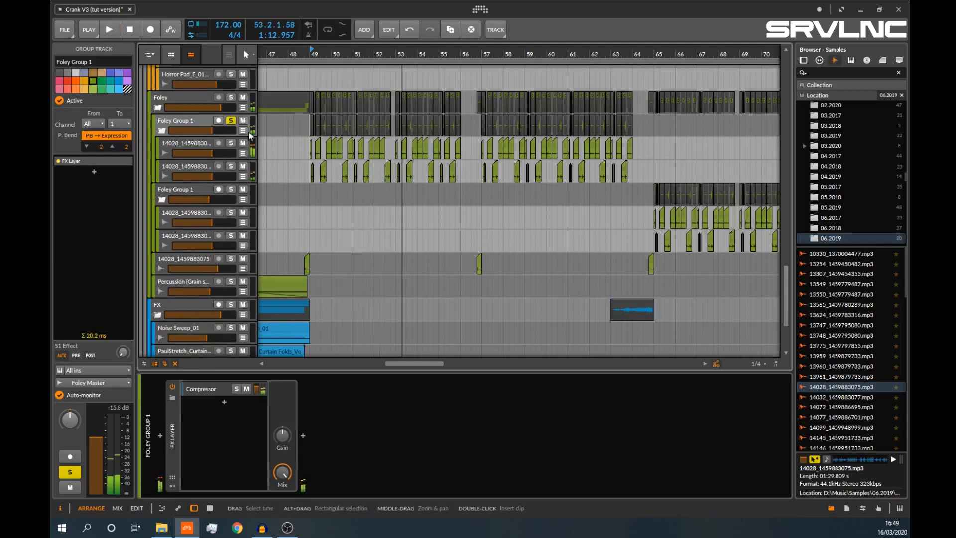
pyautogui.click(230, 120)
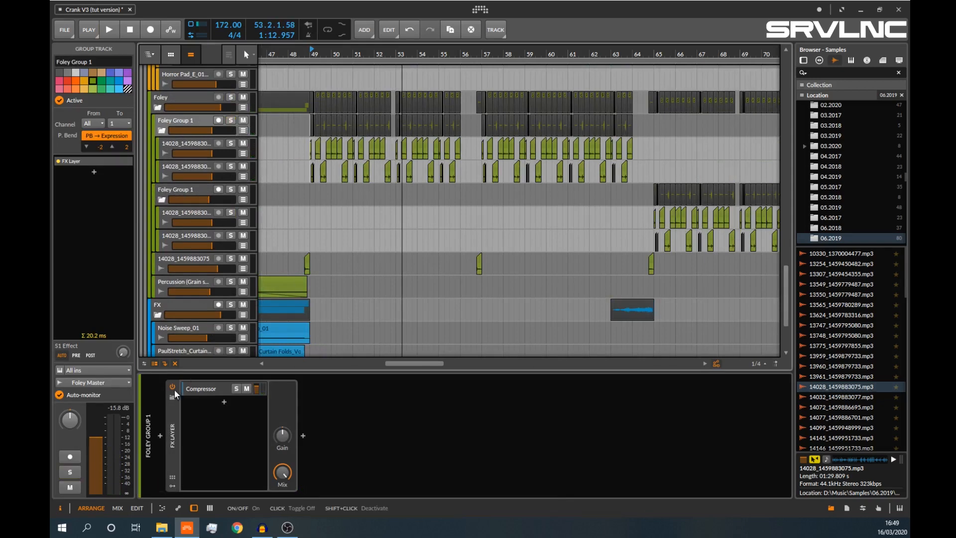
# - Switch the sidechain FX Layer on the All group above Basses back on
pyautogui.scroll(10, 172, 132)
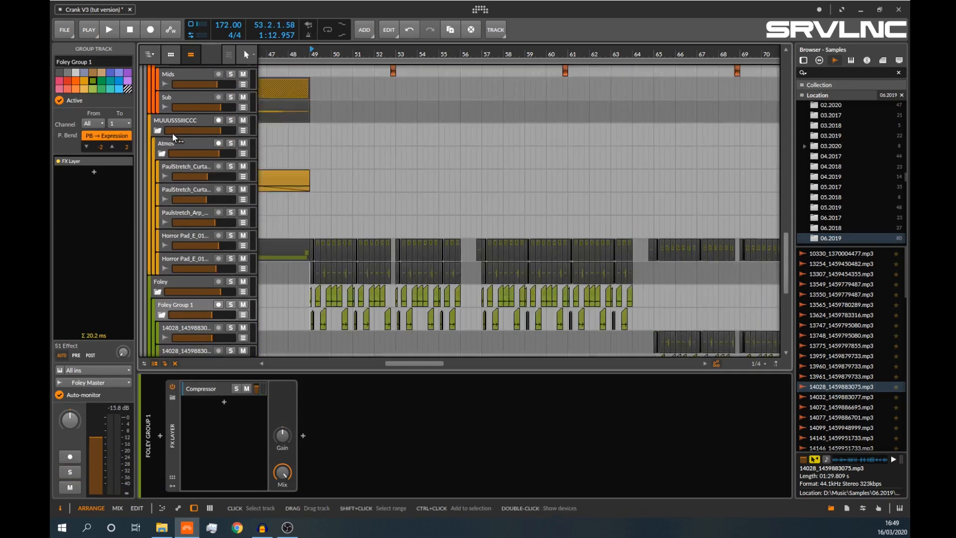
pyautogui.scroll(15, 240, 221)
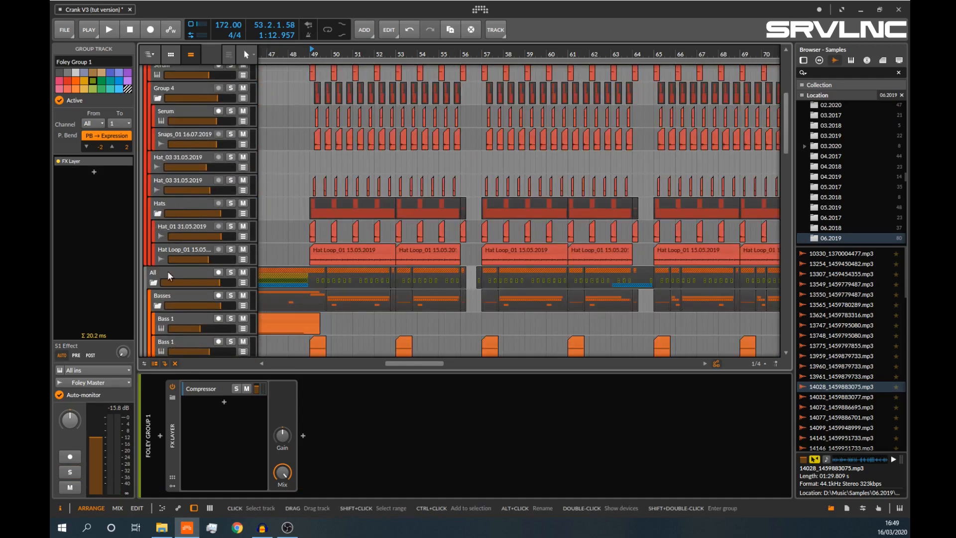
pyautogui.click(167, 276)
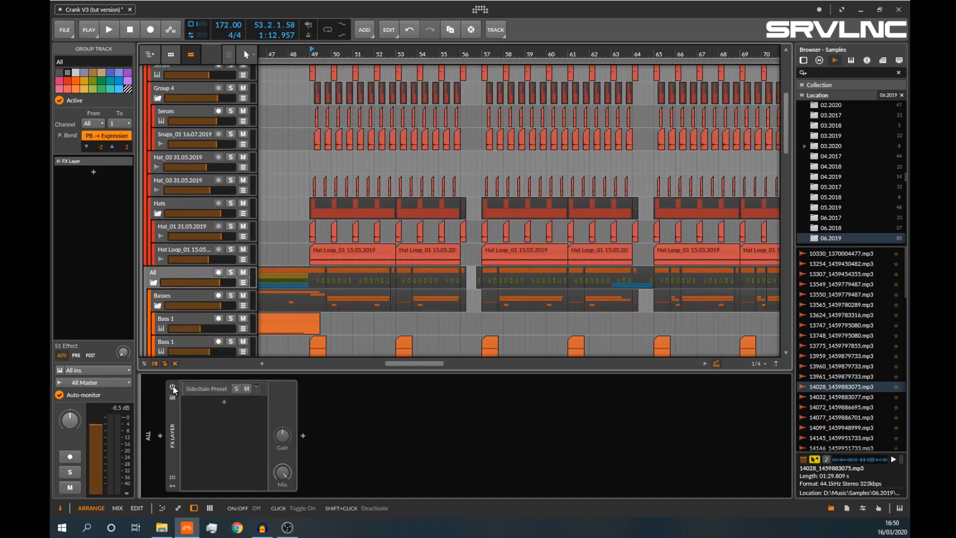
# - Preview the source foley sample 14028_1459883075.mp3 from the 06.2019 samples folder
pyautogui.scroll(-15, 320, 296)
pyautogui.scroll(-2, 319, 297)
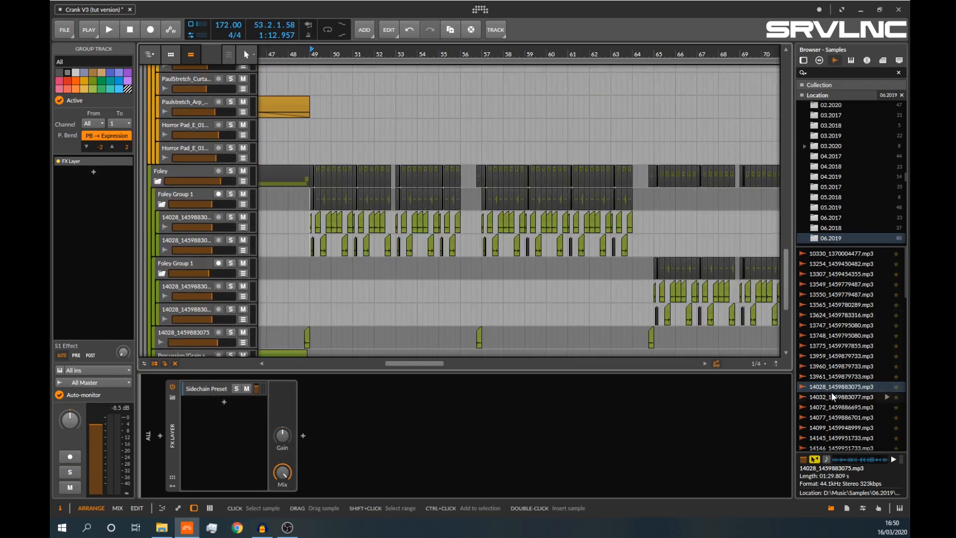
pyautogui.scroll(-1, 845, 358)
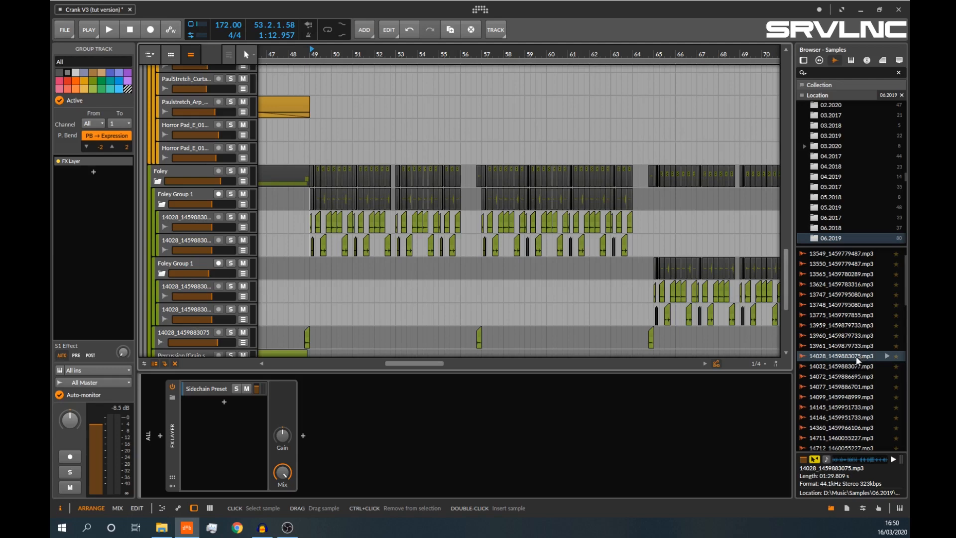
pyautogui.click(859, 355)
pyautogui.click(894, 458)
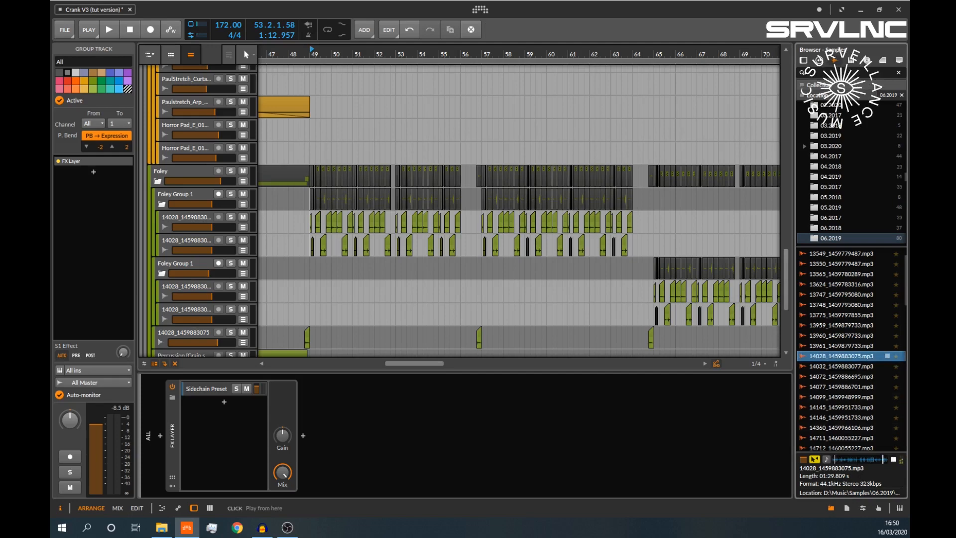
# - Stop the sample preview, show the Compressor layer's device chain on the upper Foley Group 1 and switch off its FX Layer
pyautogui.click(894, 461)
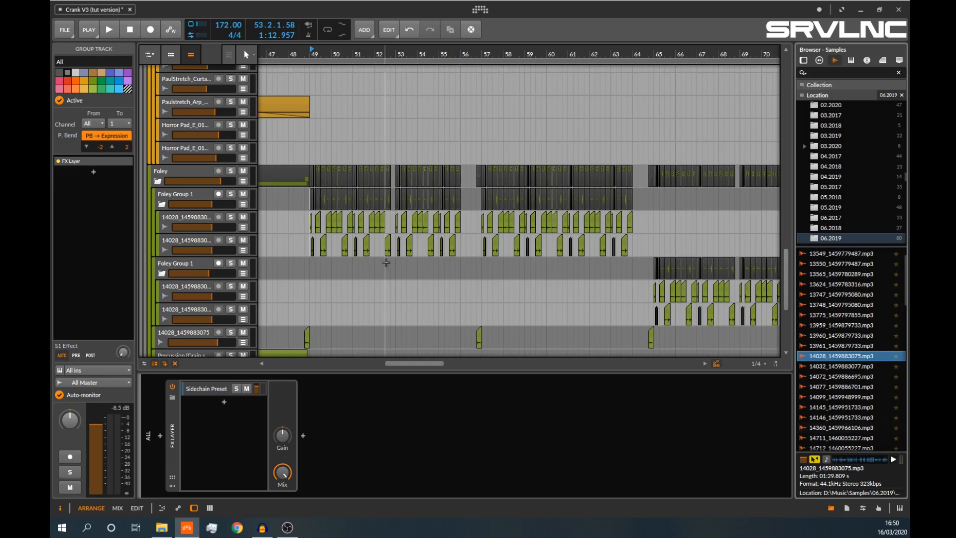
pyautogui.click(181, 190)
pyautogui.click(183, 193)
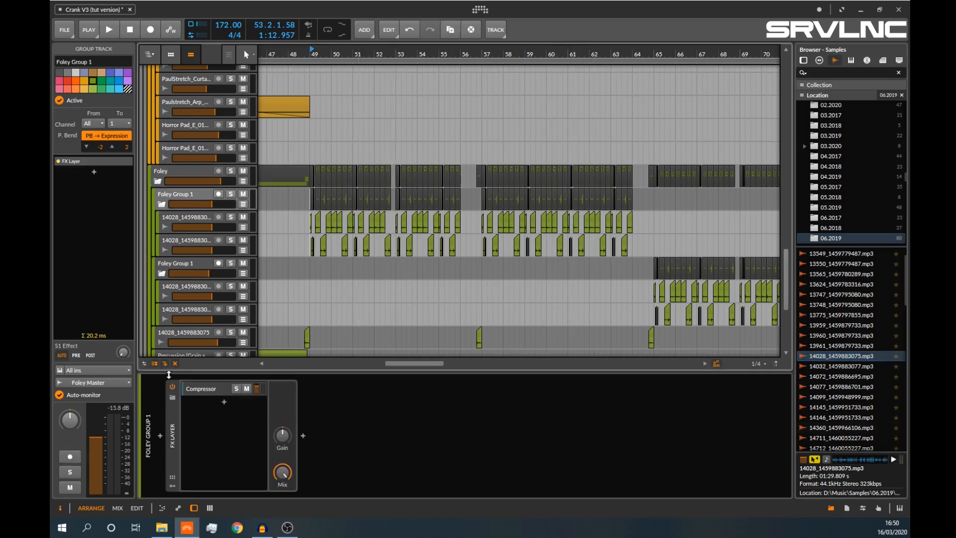
pyautogui.click(211, 389)
pyautogui.click(171, 386)
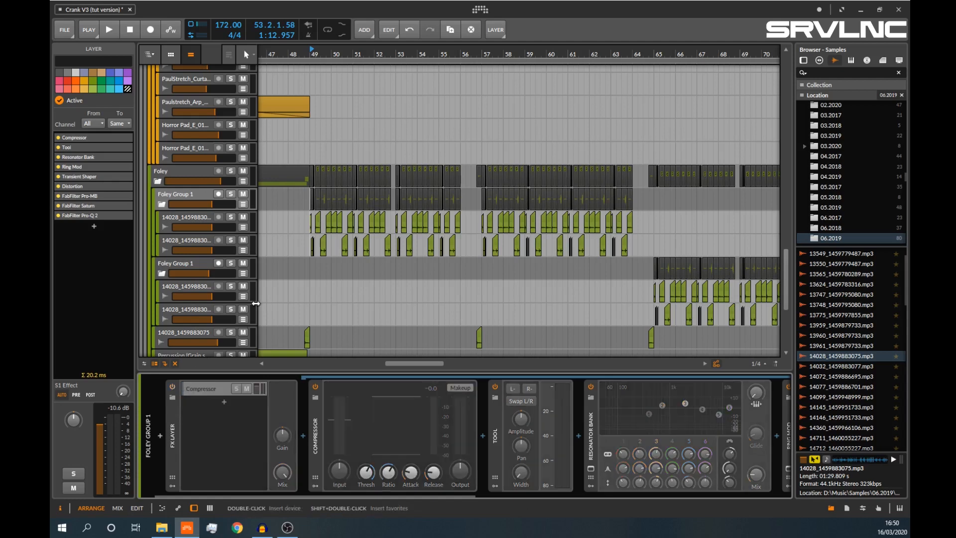
# - Play from bar 49 with the upper Foley Group 1 soloed, and stop after about a bar
pyautogui.click(307, 205)
pyautogui.press('space')
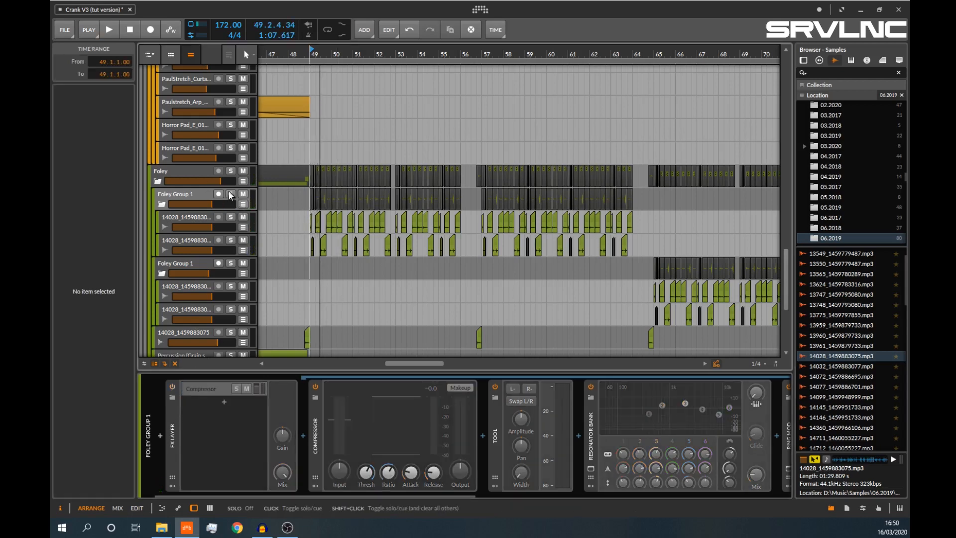
pyautogui.press('space')
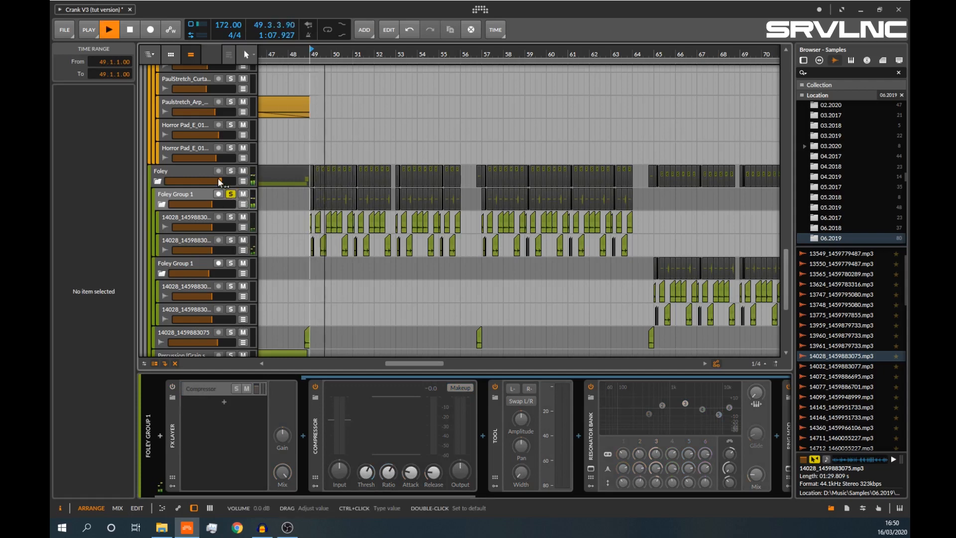
pyautogui.press('space')
# - Switch off the FX Layer with the Sidechain Preset on the All group above Basses
pyautogui.scroll(15, 180, 223)
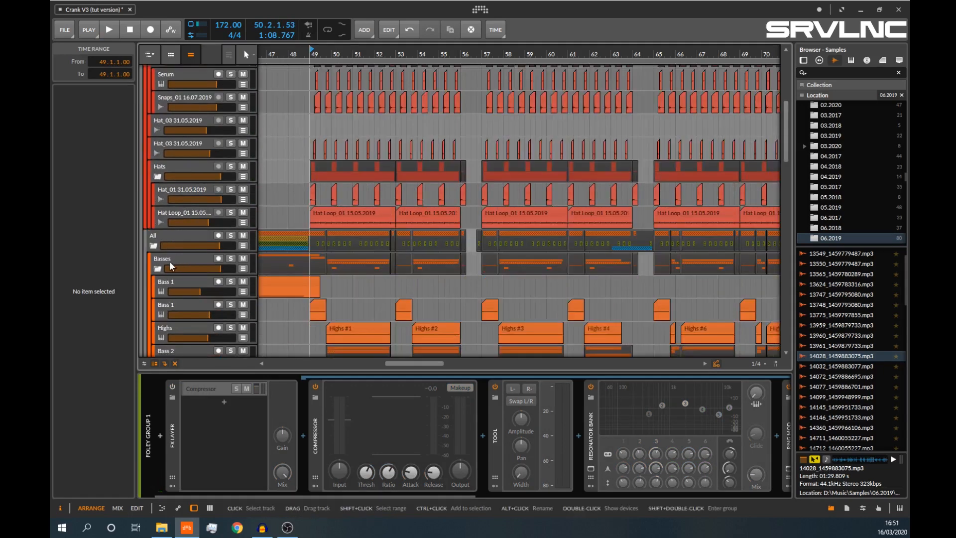
pyautogui.click(170, 238)
pyautogui.click(172, 387)
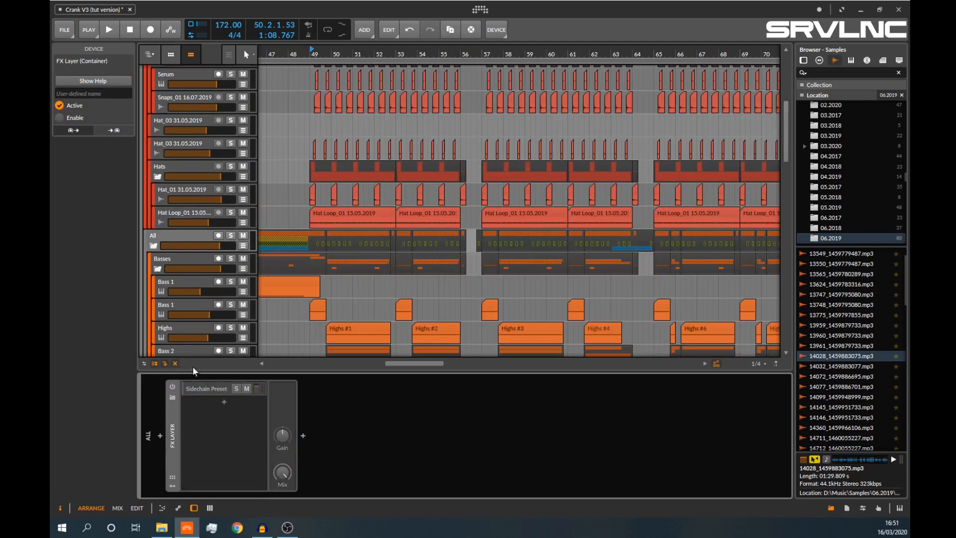
# - Listen to the soloed upper Foley Group 1 from bar 49 without its effects, and stop playback
pyautogui.scroll(-10, 184, 277)
pyautogui.scroll(-5, 185, 269)
pyautogui.click(184, 269)
pyautogui.press('space')
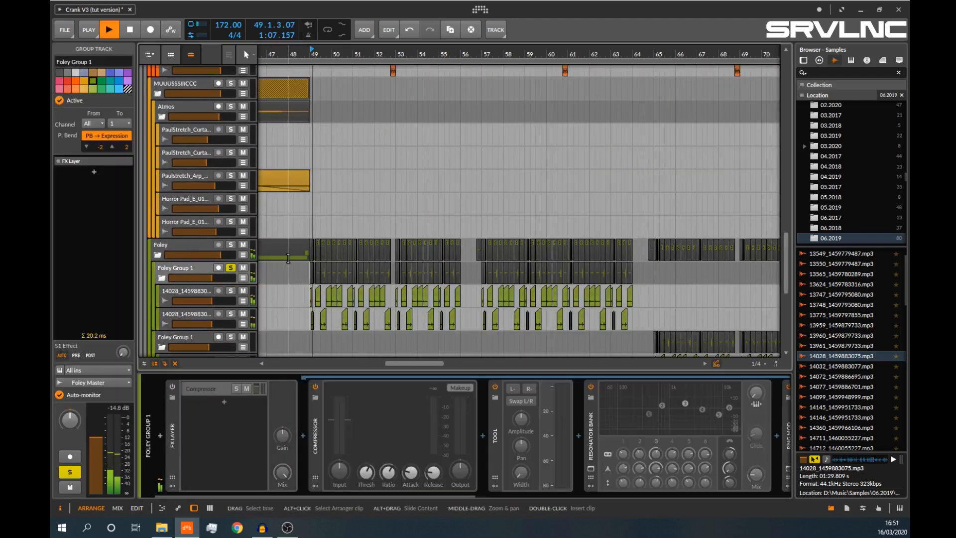
pyautogui.scroll(-1, 300, 326)
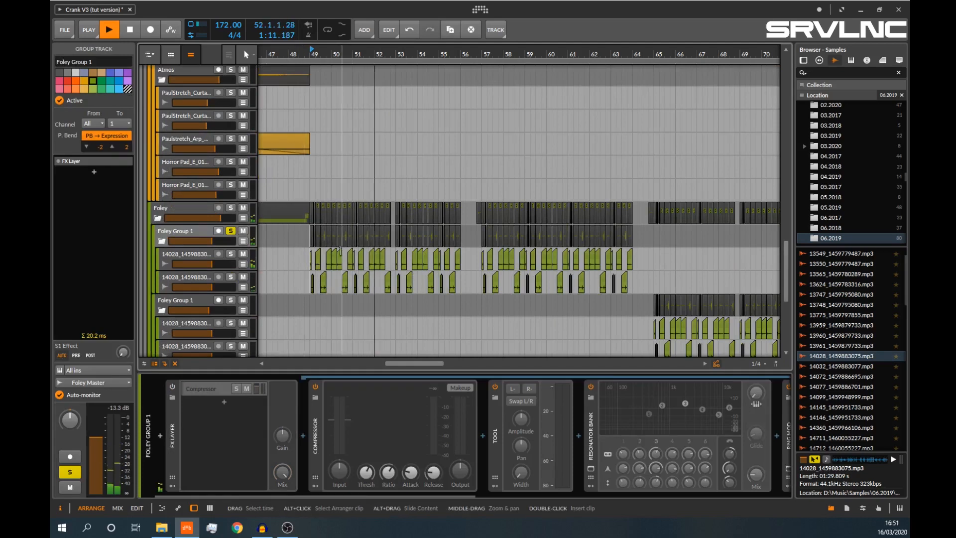
pyautogui.press('space')
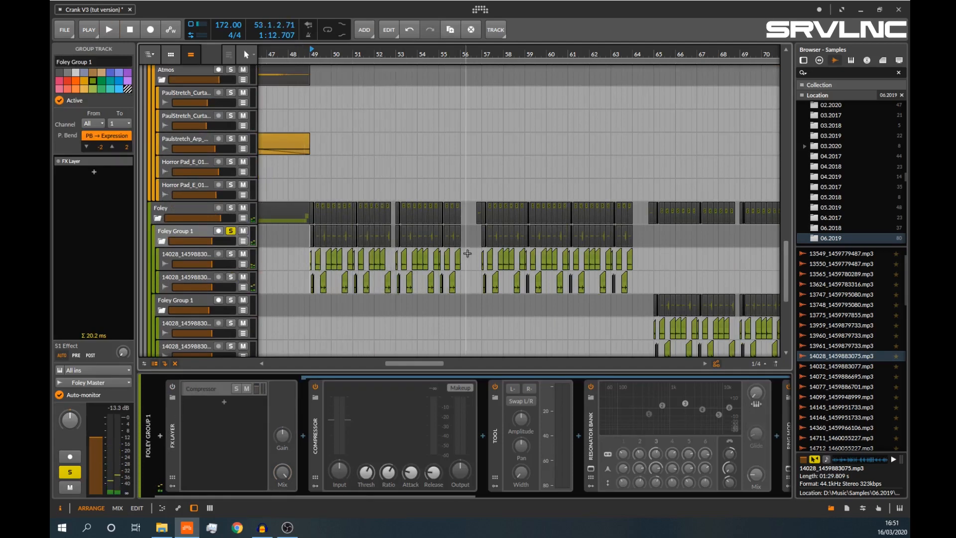
# - Switch the FX Layer of Foley Group 1 back on and go through the devices in its Compressor chain
pyautogui.scroll(-5, 357, 337)
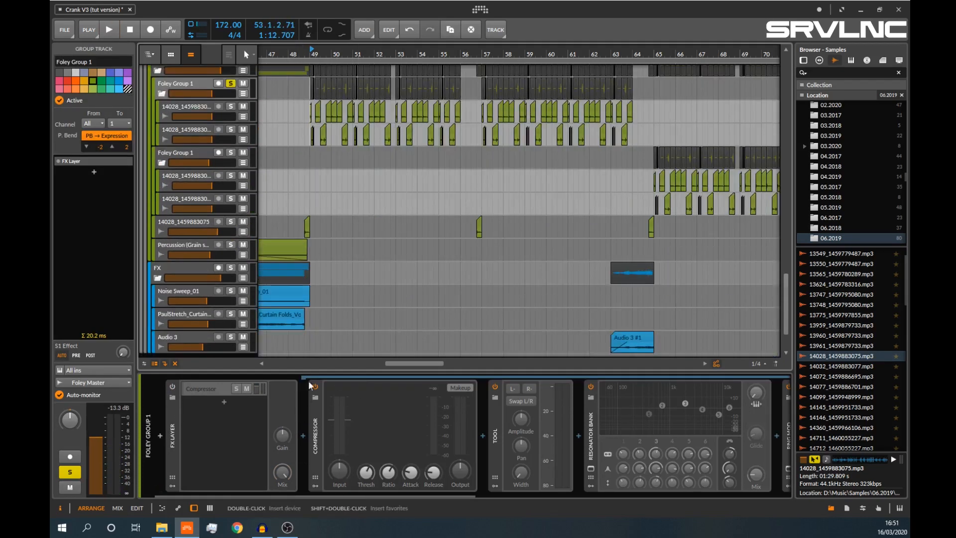
pyautogui.click(173, 387)
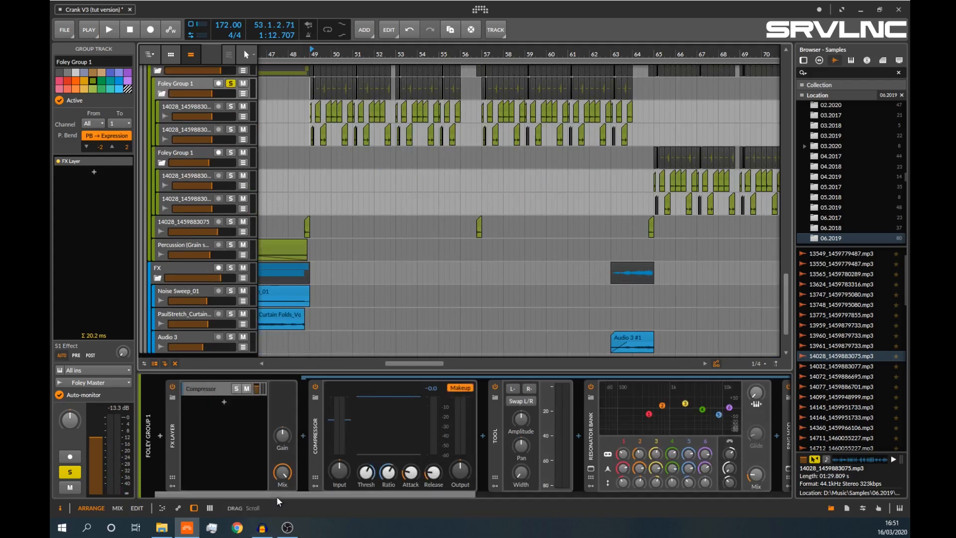
pyautogui.moveTo(278, 495); pyautogui.dragTo(255, 493)
pyautogui.moveTo(280, 496); pyautogui.dragTo(303, 491)
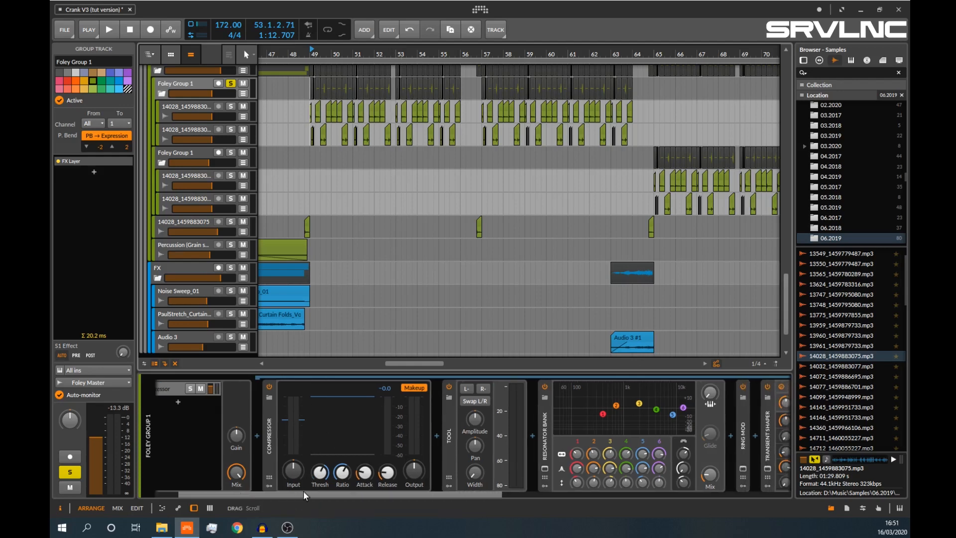
pyautogui.moveTo(303, 490); pyautogui.dragTo(329, 489)
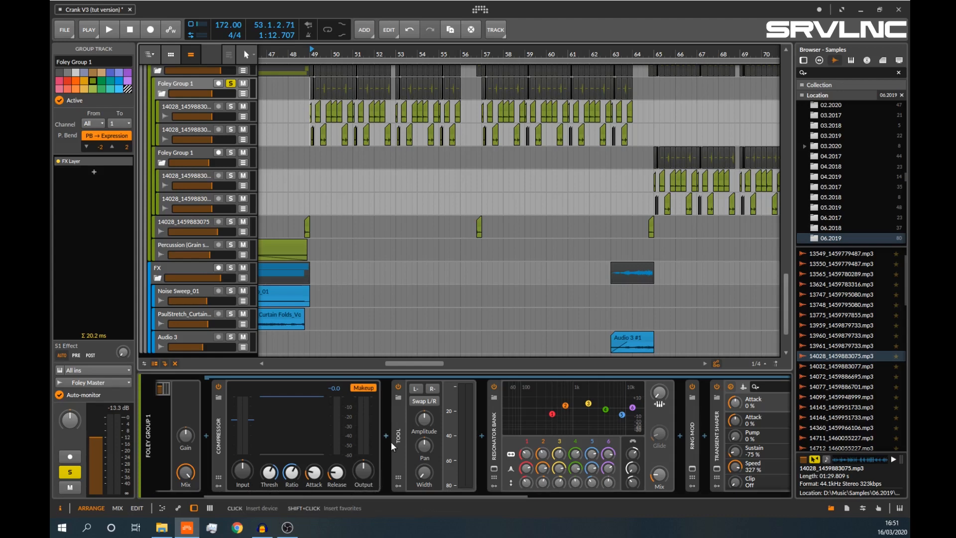
pyautogui.moveTo(384, 495); pyautogui.dragTo(314, 497)
# - Switch off the FX Layer of Foley Group 1, listen to the dry foley from bar 49 and stop
pyautogui.click(175, 381)
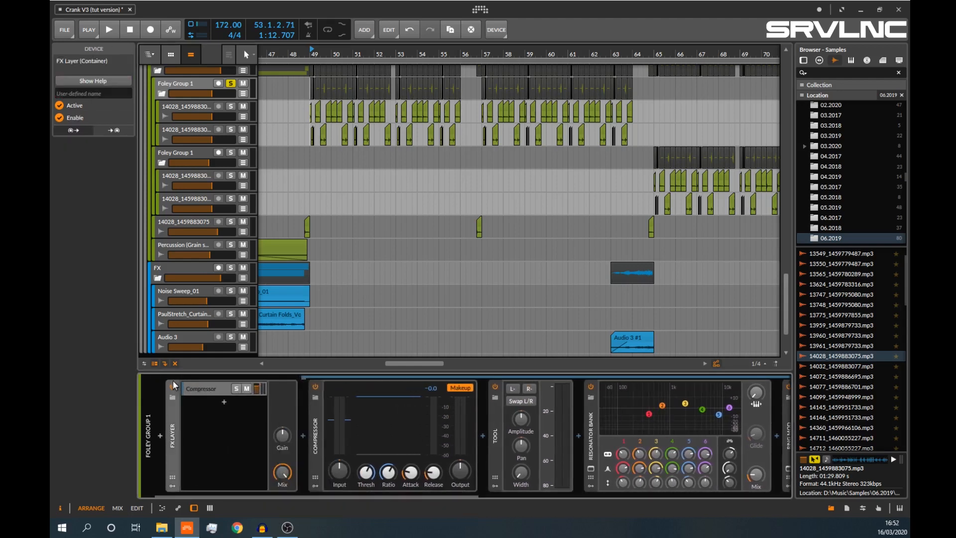
pyautogui.click(172, 384)
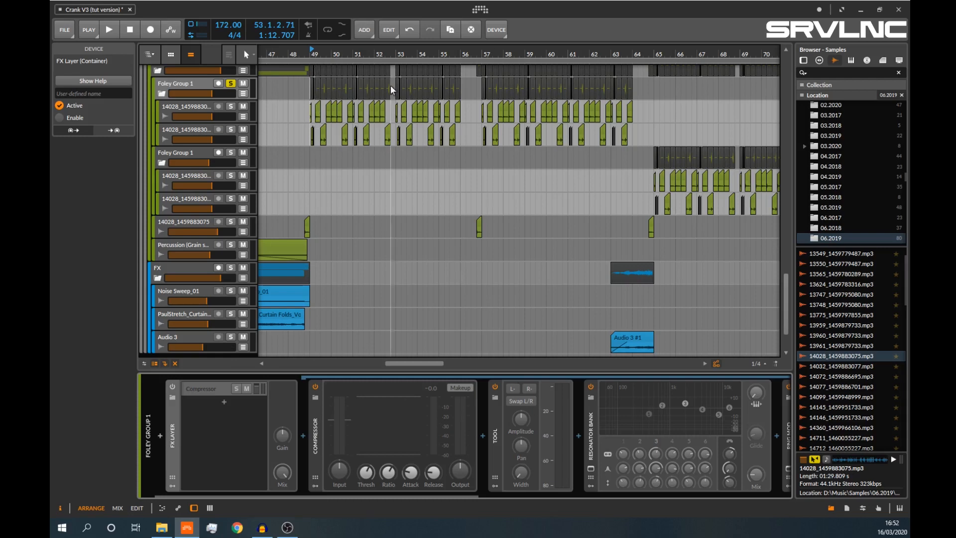
pyautogui.click(311, 90)
pyautogui.press('space')
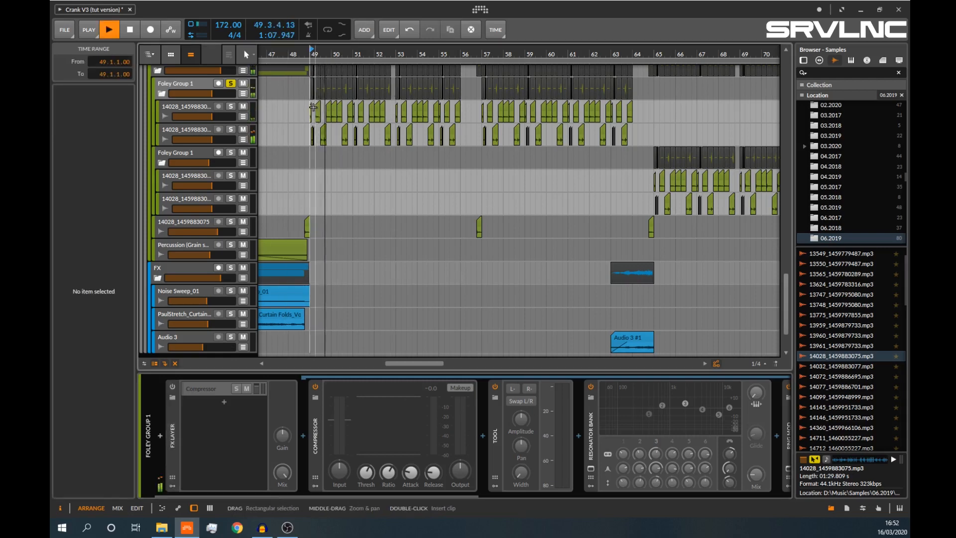
pyautogui.press('space')
# - Try the pan of Foley Group 1 at 100 % and -100 % during playback, stop and reset the pan to centre
pyautogui.click(187, 84)
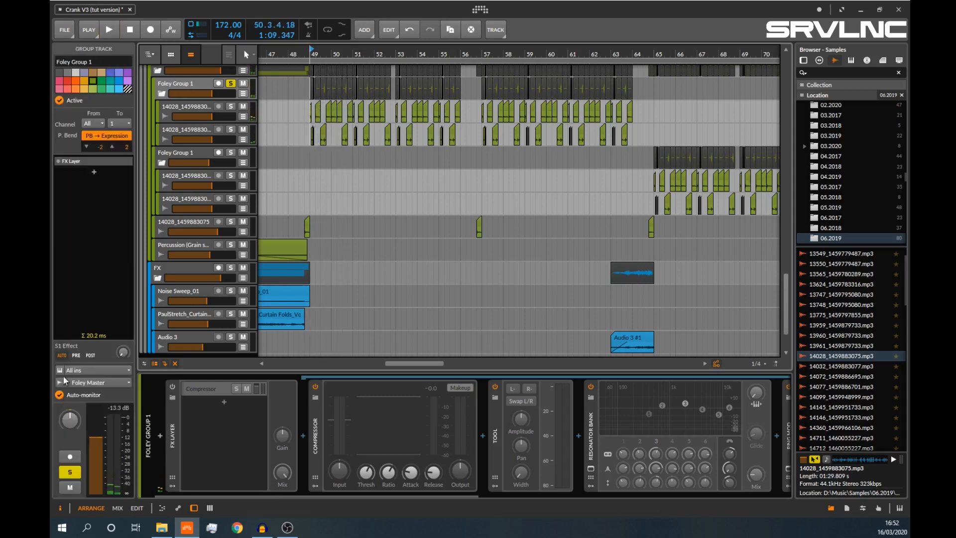
pyautogui.press('space')
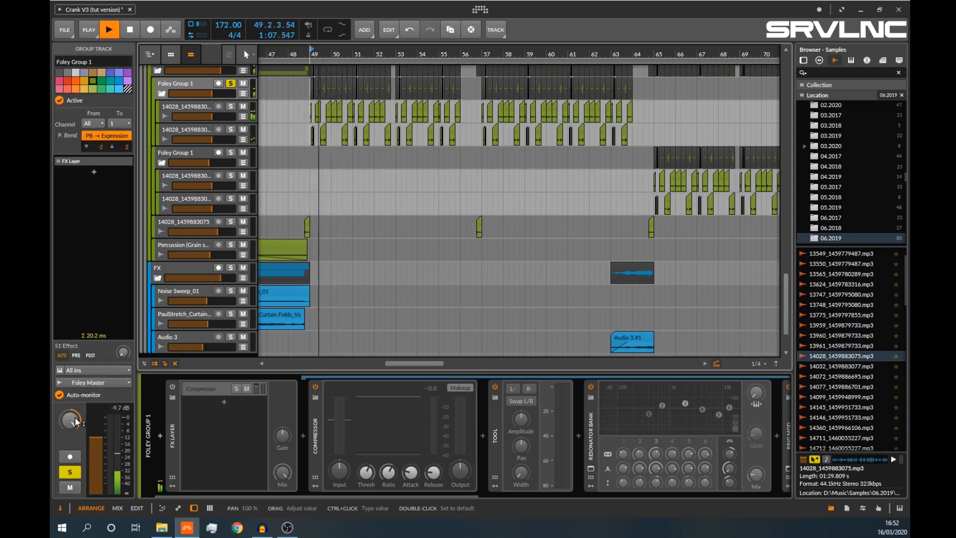
pyautogui.moveTo(75, 421); pyautogui.dragTo(69, 421)
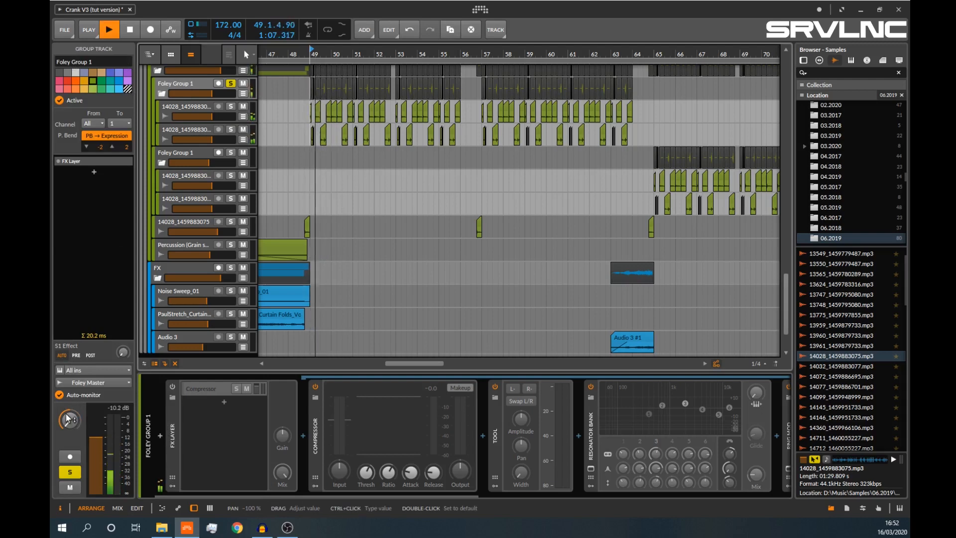
pyautogui.press('space')
pyautogui.doubleClick(69, 421)
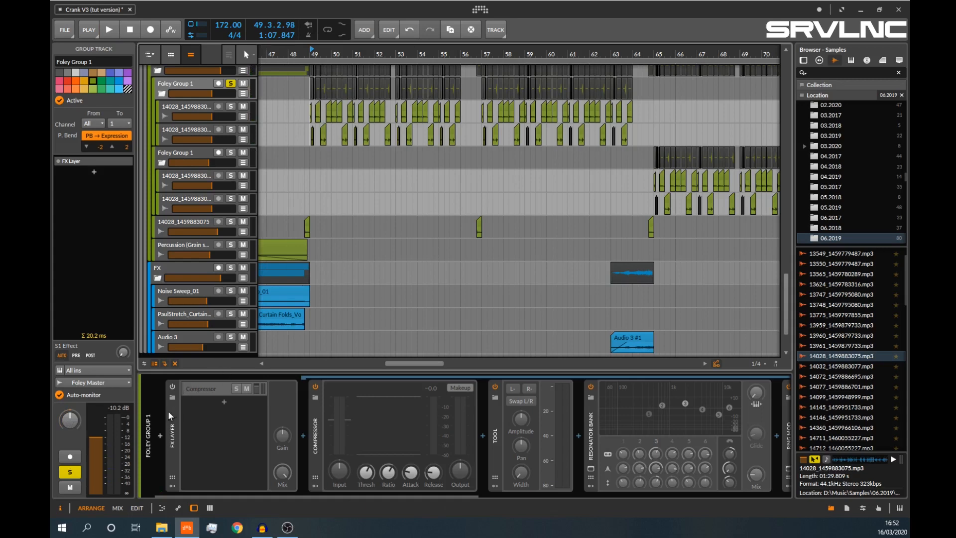
# - Switch Foley Group 1's FX Layer on and bypass every device in its chain from Resonator Bank through FabFilter Pro-Q 2
pyautogui.click(166, 387)
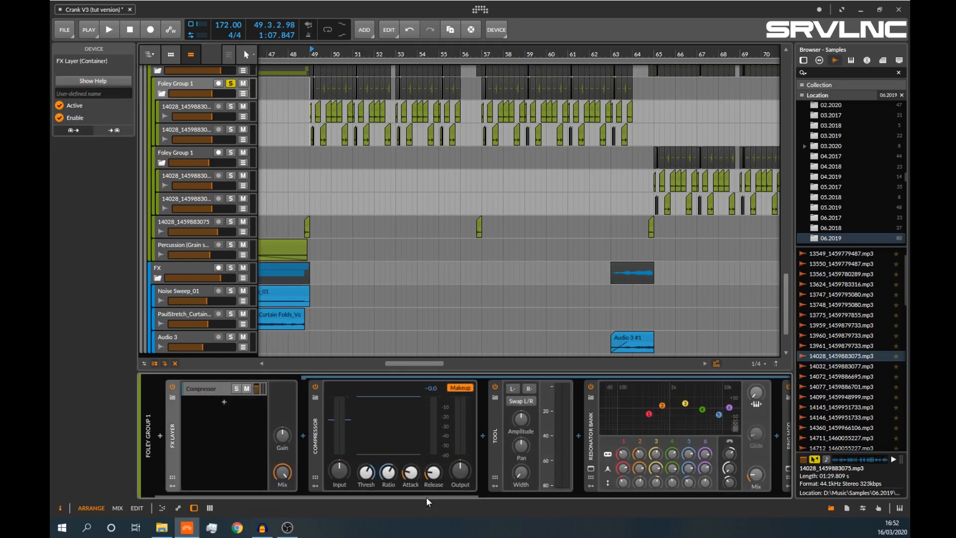
pyautogui.moveTo(426, 496); pyautogui.dragTo(504, 496)
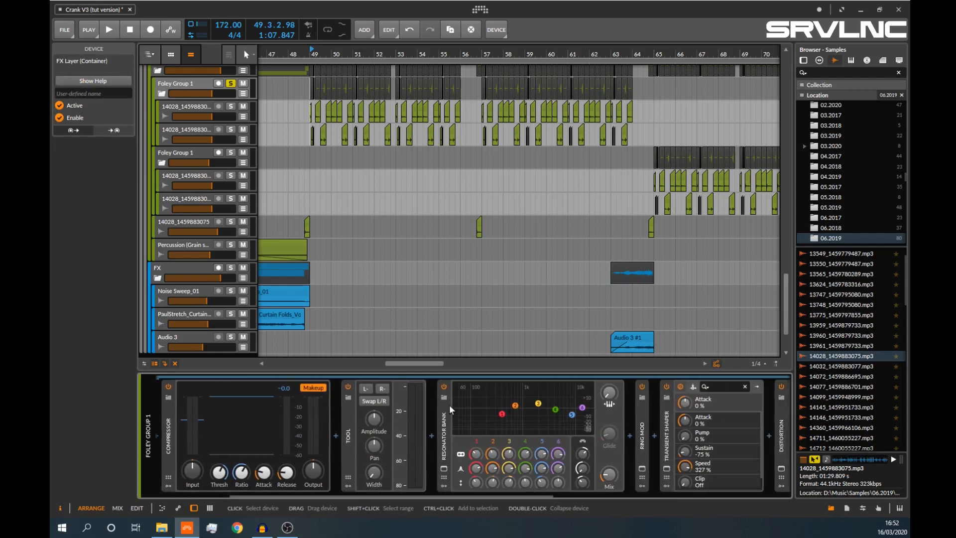
pyautogui.click(444, 387)
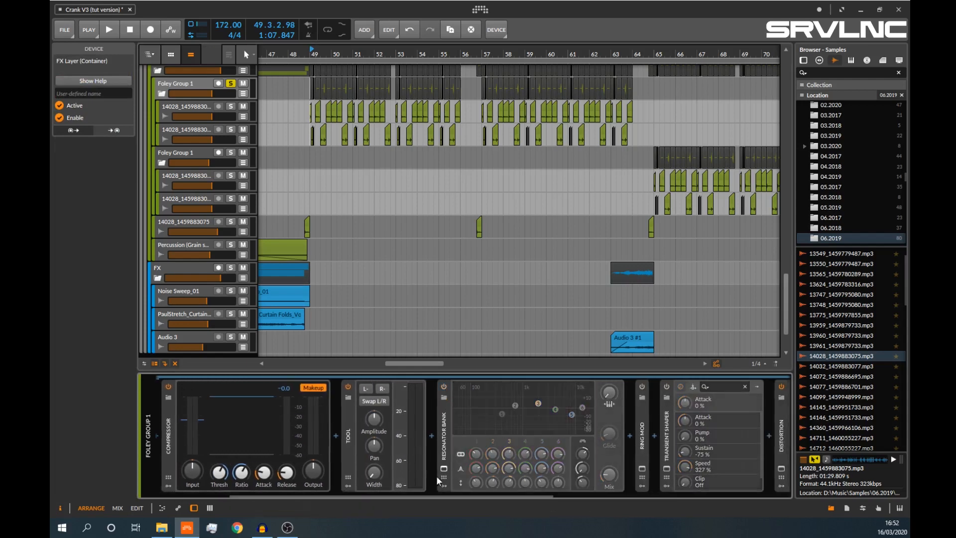
pyautogui.moveTo(454, 496); pyautogui.dragTo(605, 496)
pyautogui.click(483, 386)
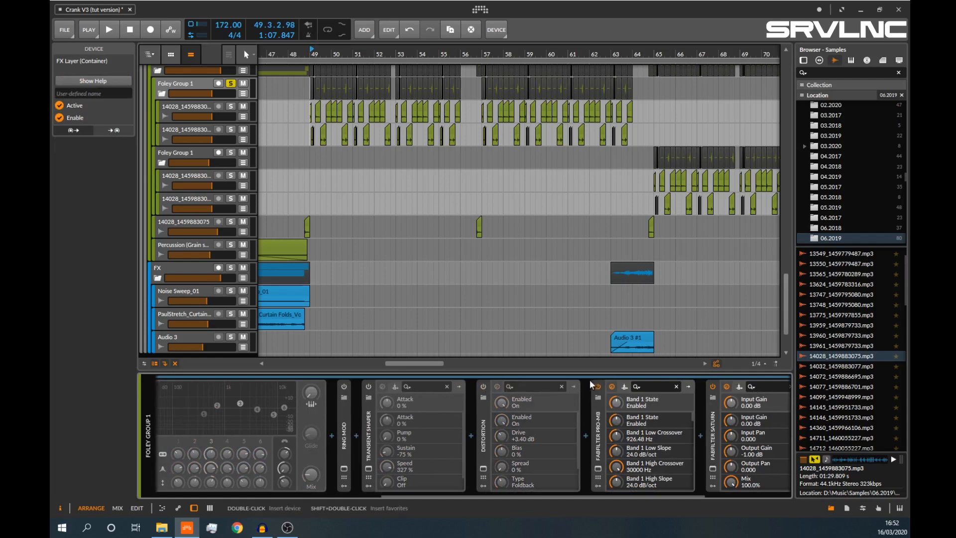
pyautogui.click(597, 386)
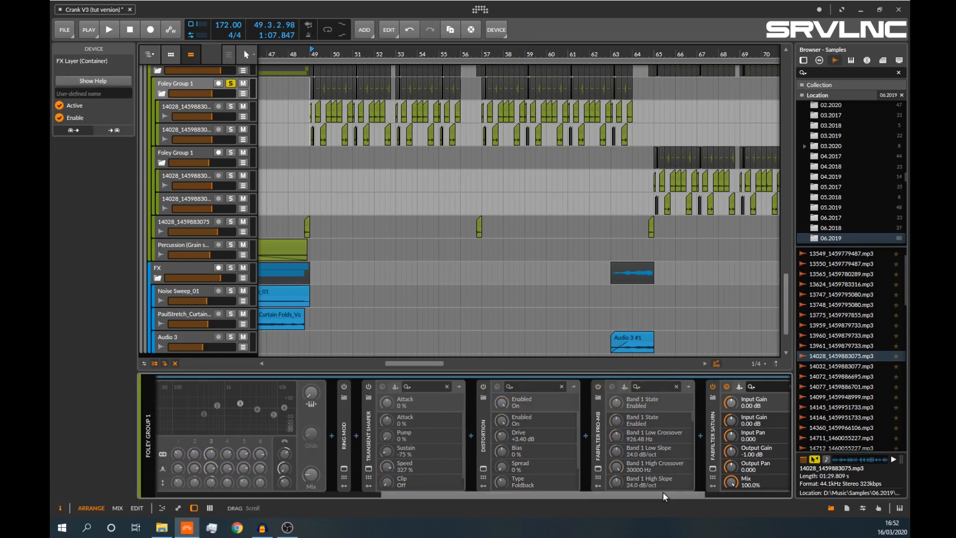
pyautogui.hscroll(5, 662, 492)
pyautogui.click(542, 386)
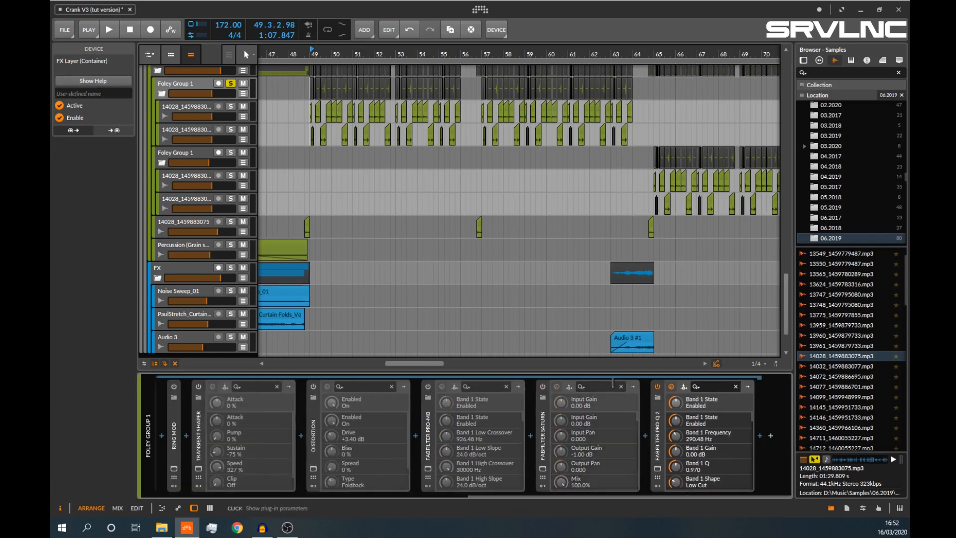
pyautogui.click(656, 386)
pyautogui.moveTo(644, 492); pyautogui.dragTo(405, 513)
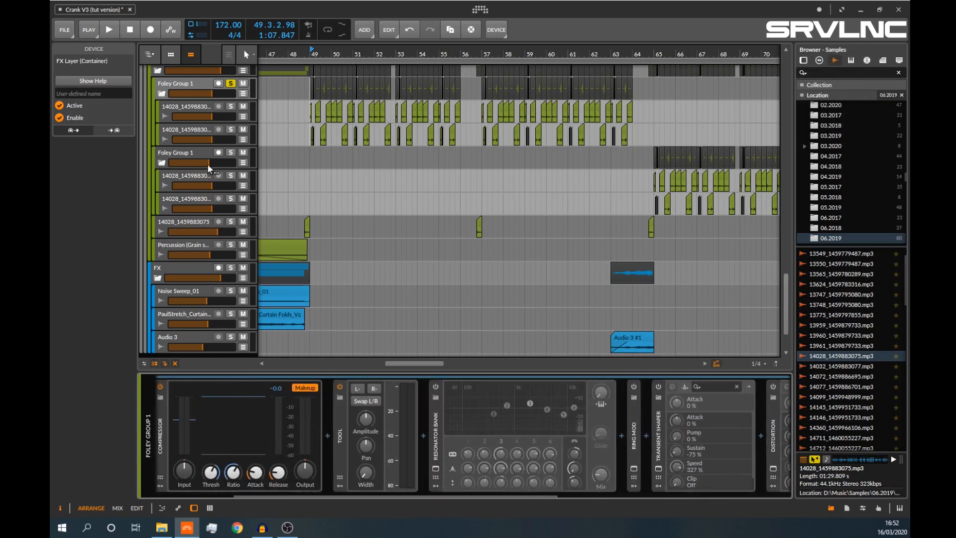
# - Listen to the foley with only the Compressor and Tool active, and stop playback
pyautogui.press('space')
pyautogui.press('space')
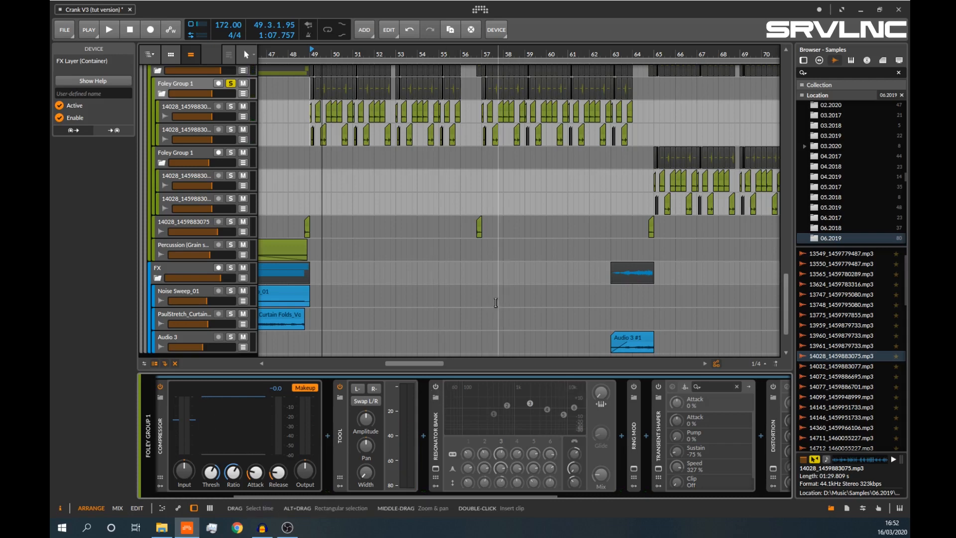
pyautogui.click(483, 325)
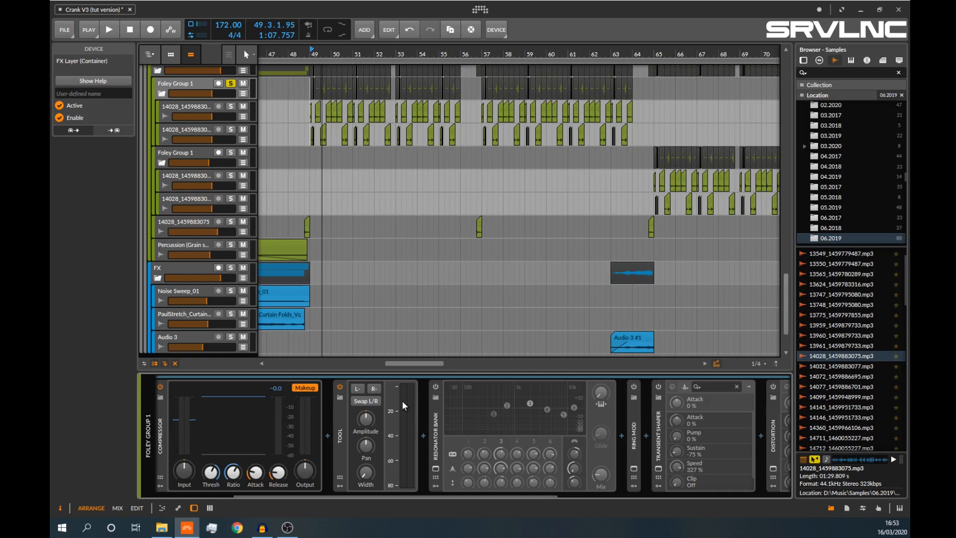
# - Switch the Resonator Bank back on and insert a FabFilter Pro-Q 2 between it and the Ring Mod
pyautogui.click(436, 386)
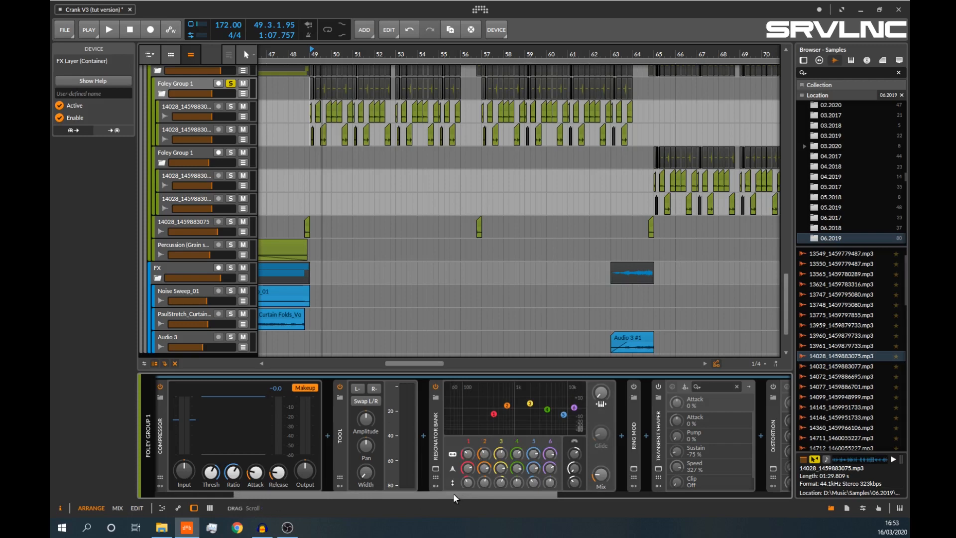
pyautogui.moveTo(453, 493); pyautogui.dragTo(530, 487)
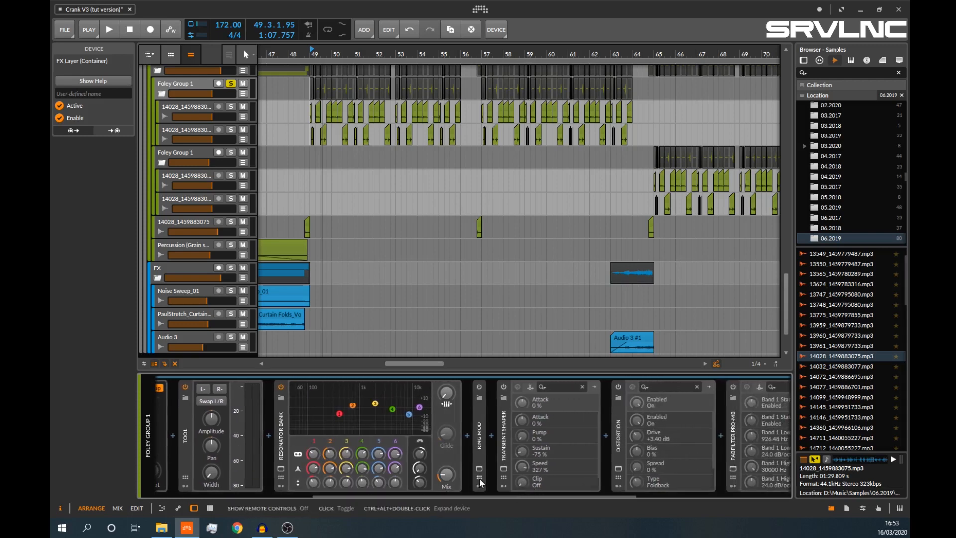
pyautogui.click(468, 435)
pyautogui.write('q')
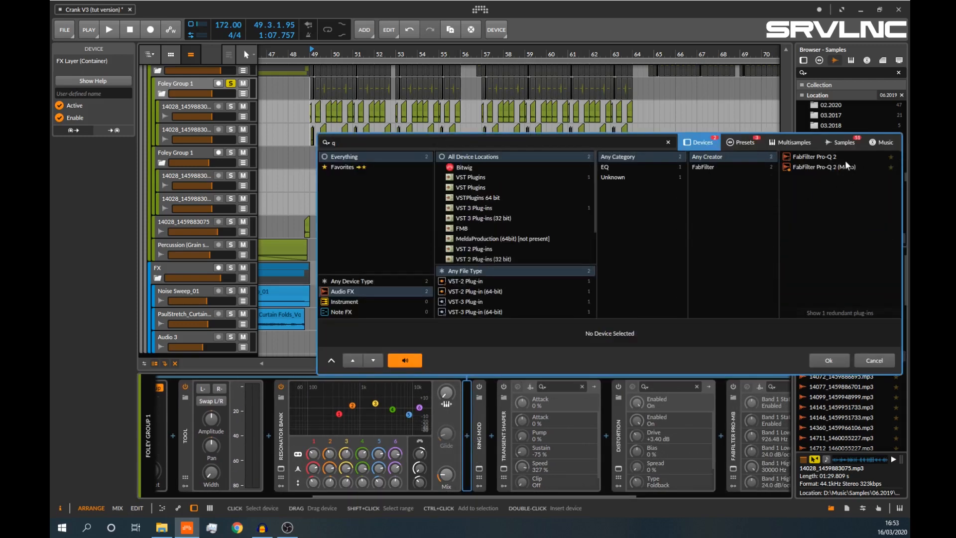
pyautogui.doubleClick(845, 156)
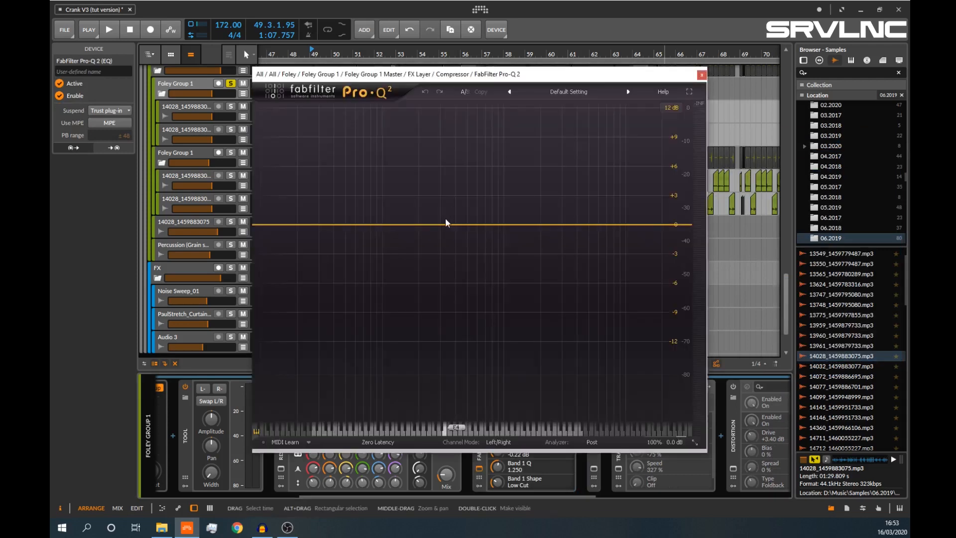
# - Add two narrow bell boosts with Q 40 in the new FabFilter Pro-Q 2, one about +19 dB near 334 Hz and one about +30 dB higher up
pyautogui.doubleClick(445, 219)
pyautogui.scroll(10, 445, 219)
pyautogui.moveTo(445, 219); pyautogui.dragTo(443, 124)
pyautogui.doubleClick(510, 222)
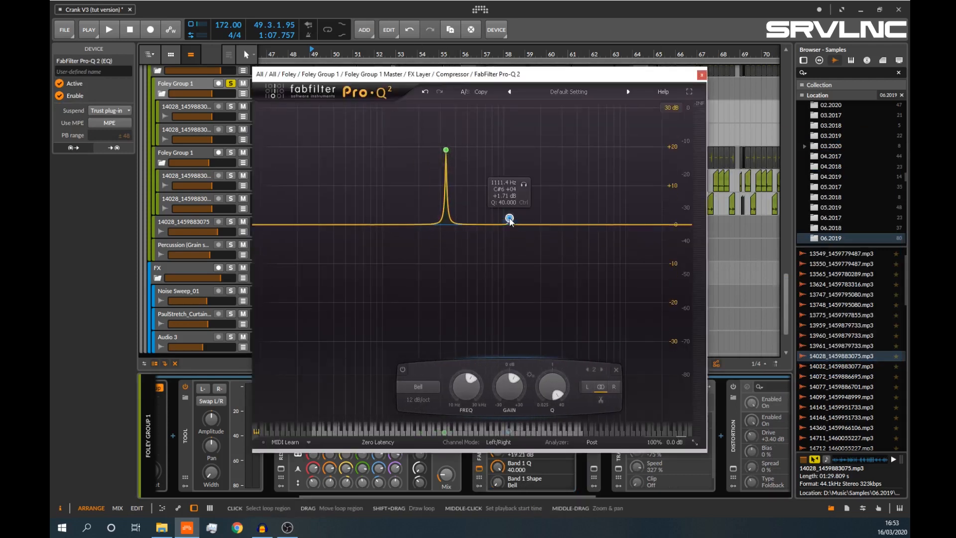
pyautogui.moveTo(508, 217); pyautogui.dragTo(487, 126)
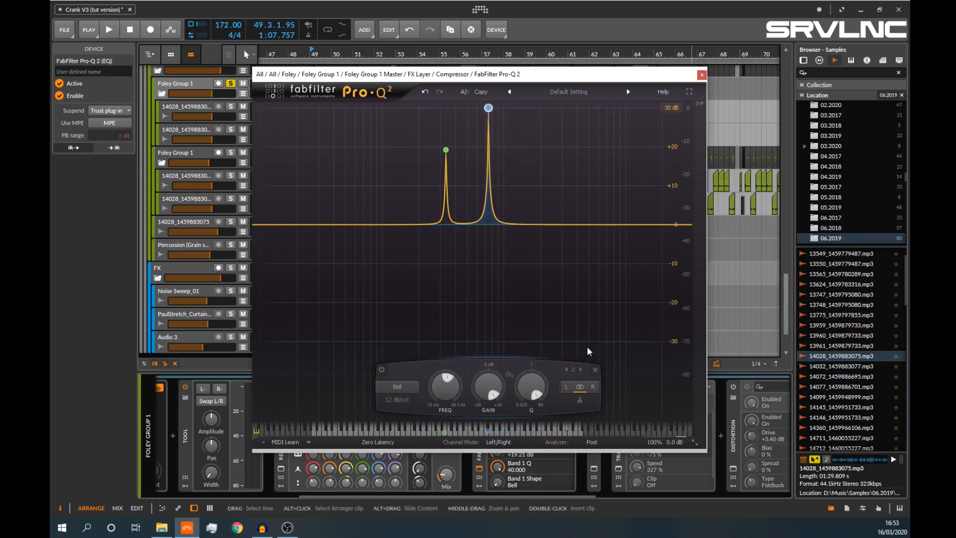
pyautogui.click(701, 75)
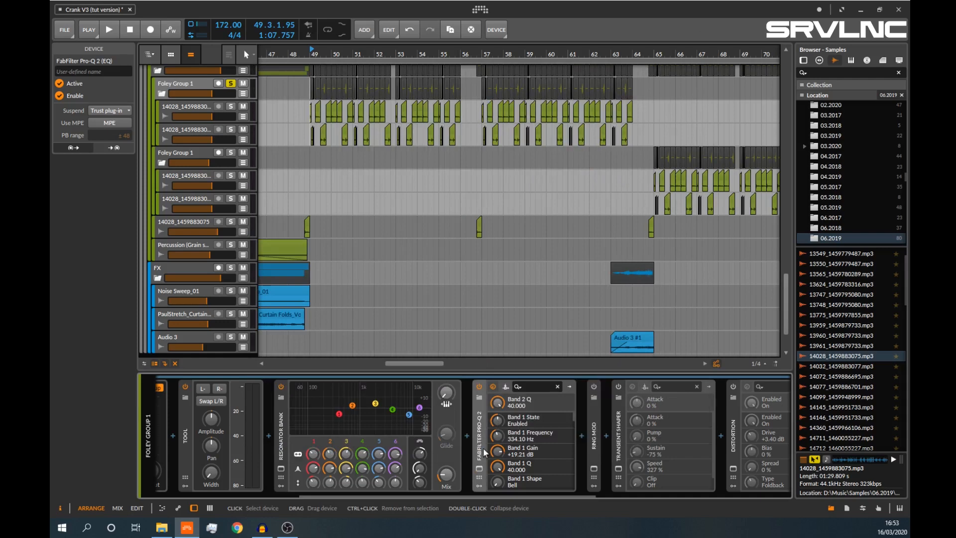
# - Delete the extra FabFilter Pro-Q 2 between the Resonator Bank and the Ring Mod
pyautogui.click(479, 468)
pyautogui.click(480, 468)
pyautogui.press('Delete')
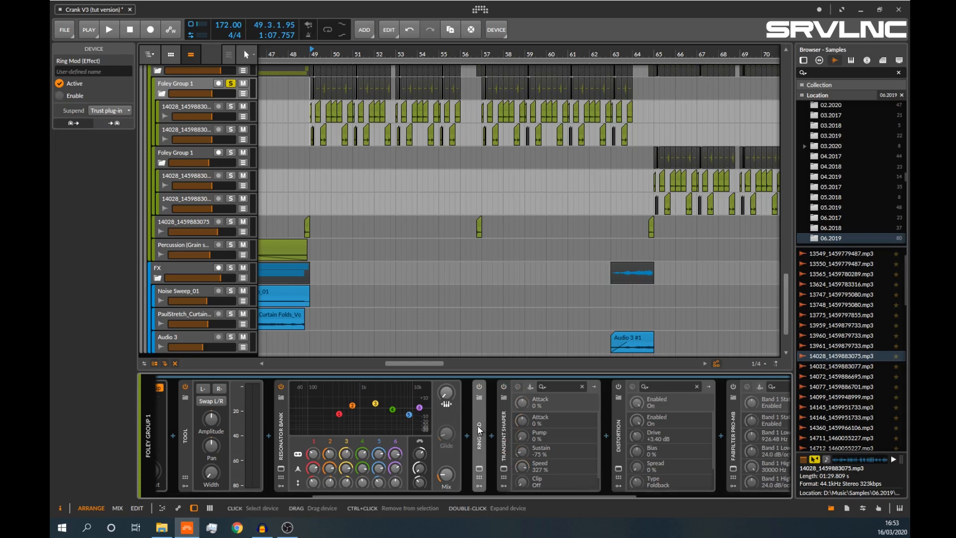
# - Play the foley and compare it with the Resonator Bank active and bypassed, leaving the device switched on
pyautogui.press('space')
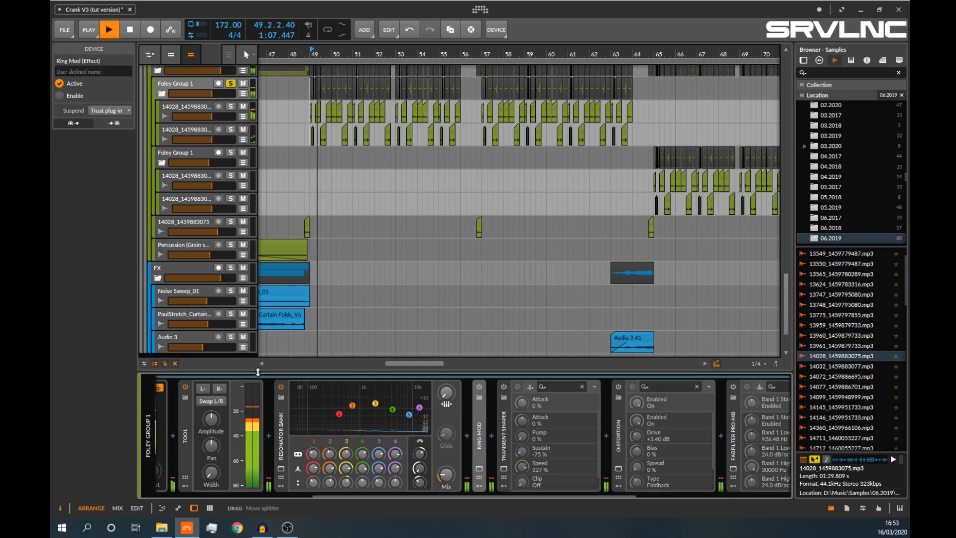
pyautogui.click(280, 386)
pyautogui.press('space')
pyautogui.click(280, 387)
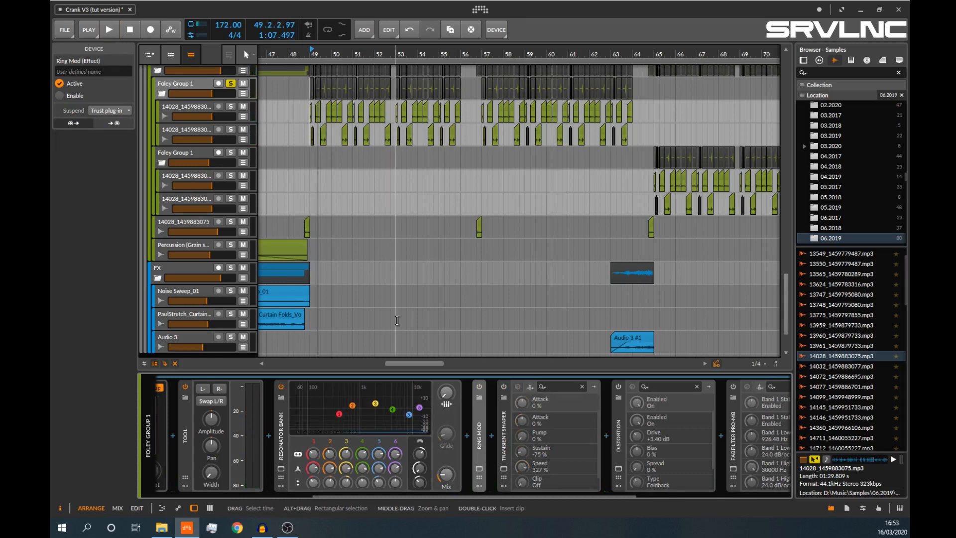
# - Switch the Ring Mod on, review its Sine Oscillator settings and listen briefly to the foley
pyautogui.moveTo(452, 495); pyautogui.dragTo(500, 492)
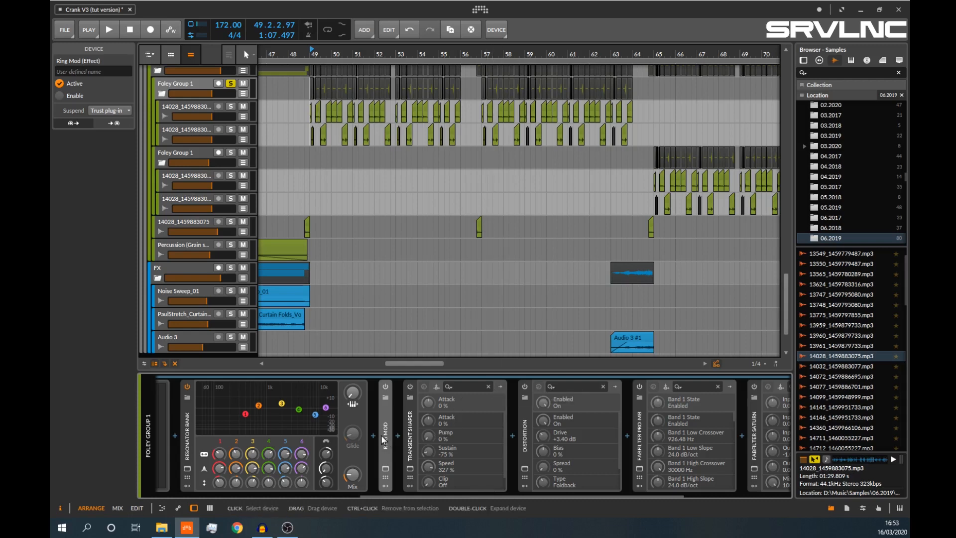
pyautogui.click(386, 468)
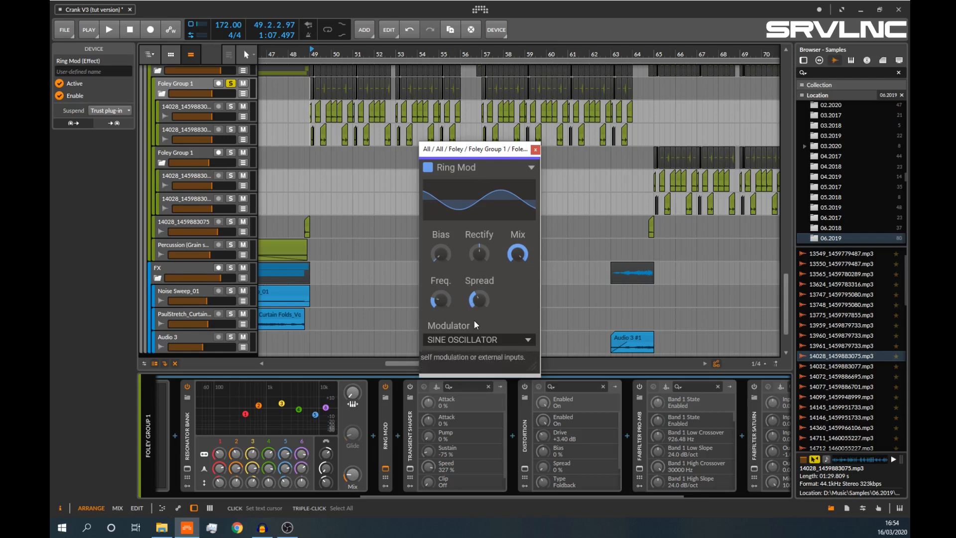
pyautogui.click(386, 469)
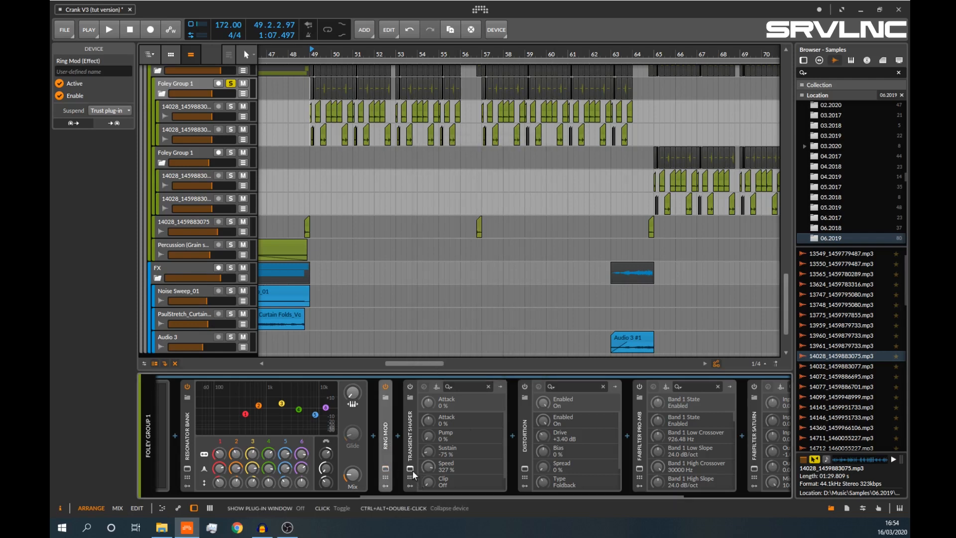
pyautogui.press('space')
pyautogui.press('space')
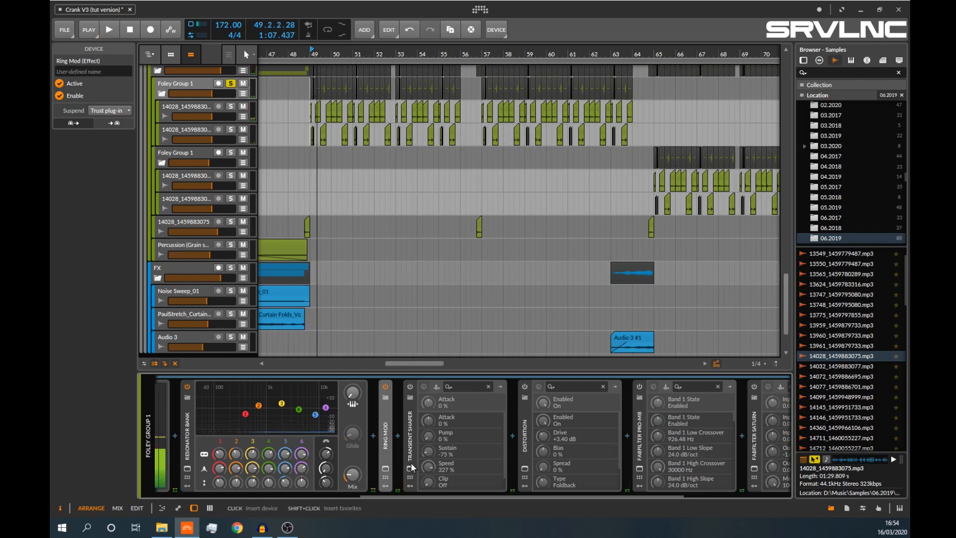
# - Switch the Transient Shaper and the Distortion back on in Foley Group 1's chain
pyautogui.moveTo(401, 493); pyautogui.dragTo(431, 489)
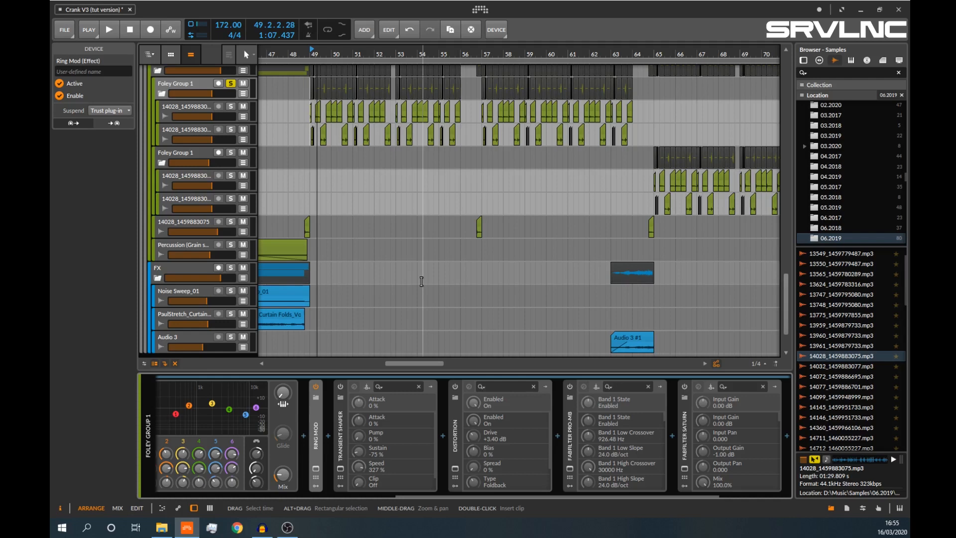
pyautogui.click(354, 386)
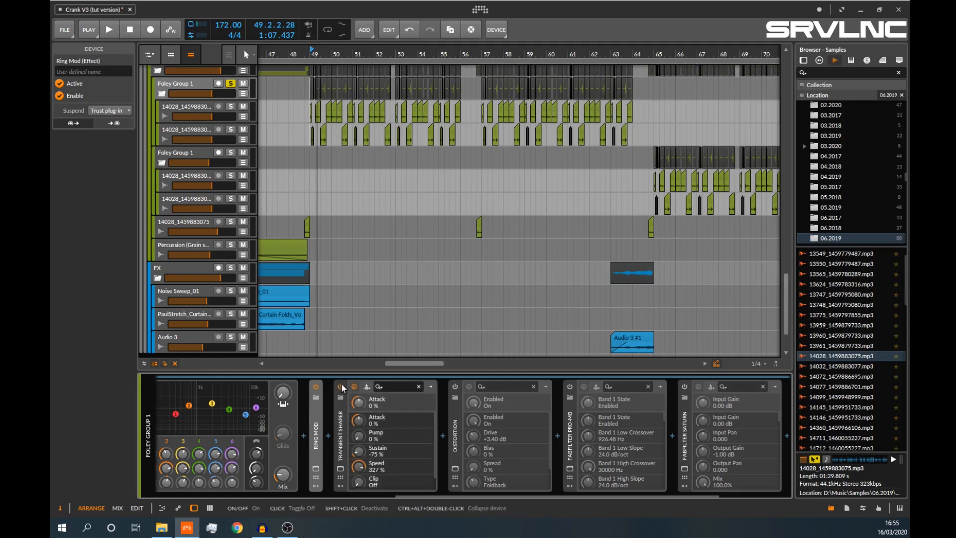
pyautogui.moveTo(449, 494); pyautogui.dragTo(487, 495)
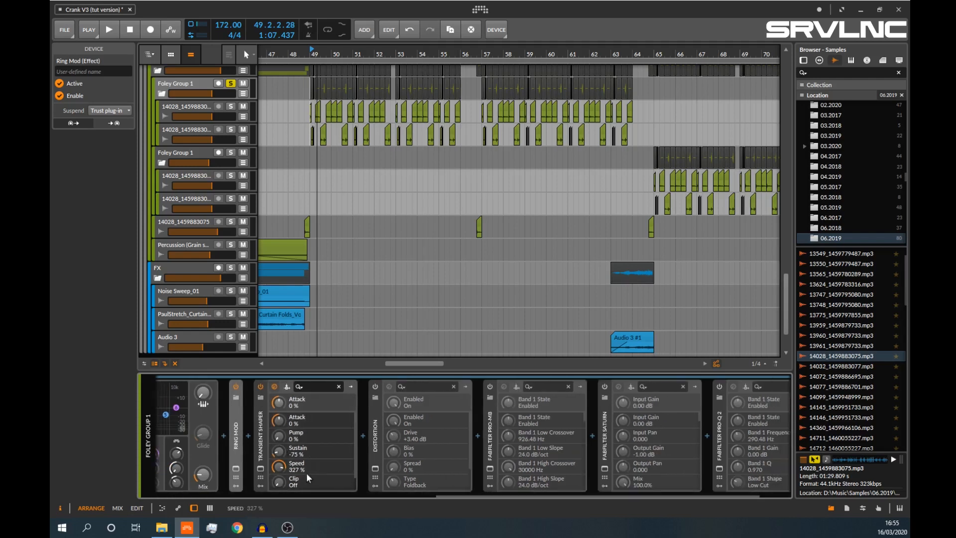
pyautogui.click(375, 469)
pyautogui.click(375, 468)
pyautogui.click(389, 386)
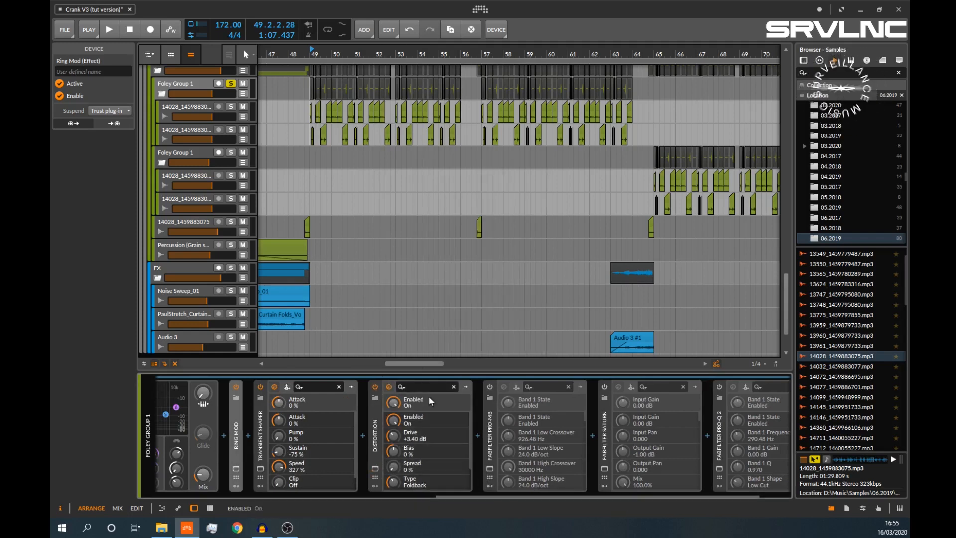
# - Play the foley while bypassing and reactivating the Distortion to compare the sound, and stop playback
pyautogui.press('space')
pyautogui.click(375, 386)
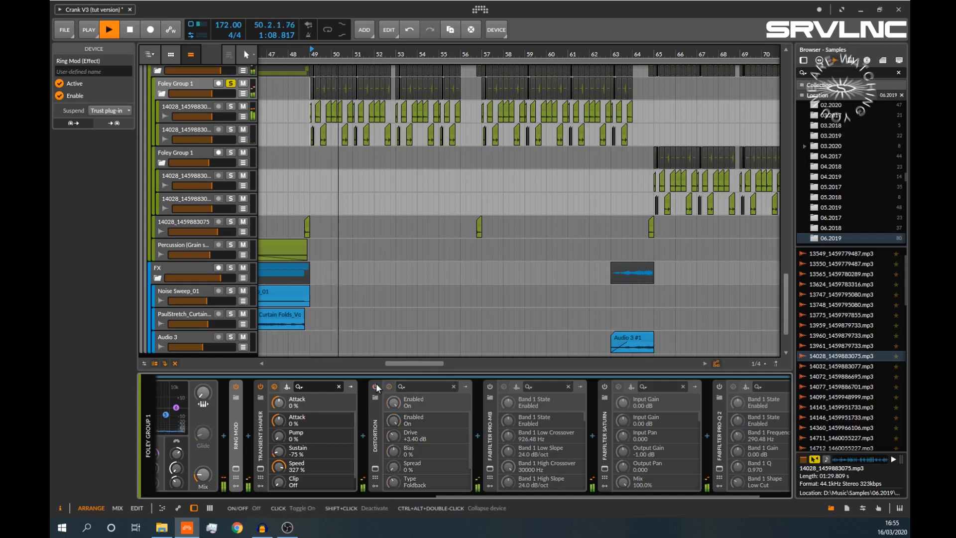
pyautogui.click(375, 386)
pyautogui.press('space')
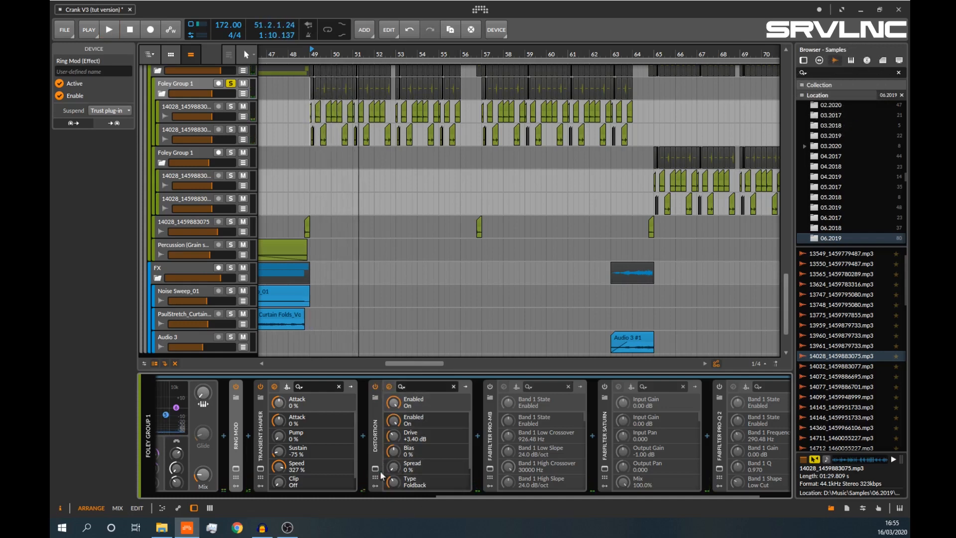
# - Review the Distortion's type, drive, dynamics, bias, spread and mix settings
pyautogui.click(376, 469)
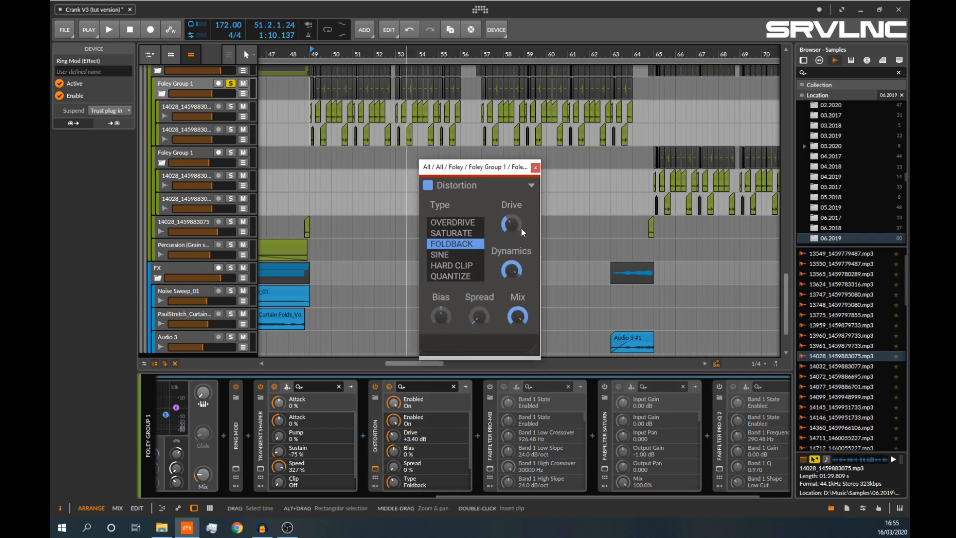
pyautogui.click(535, 168)
pyautogui.moveTo(504, 496); pyautogui.dragTo(541, 497)
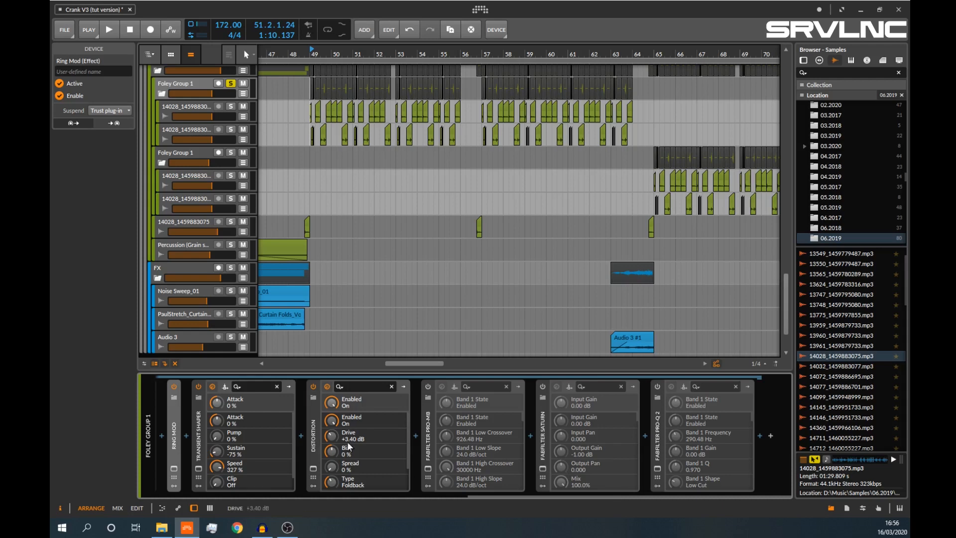
pyautogui.click(312, 468)
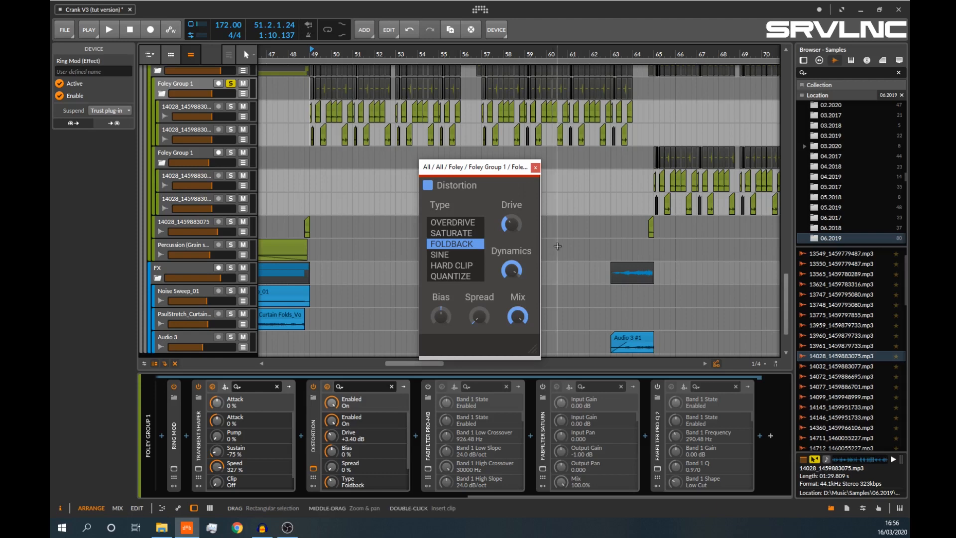
pyautogui.moveTo(473, 295)
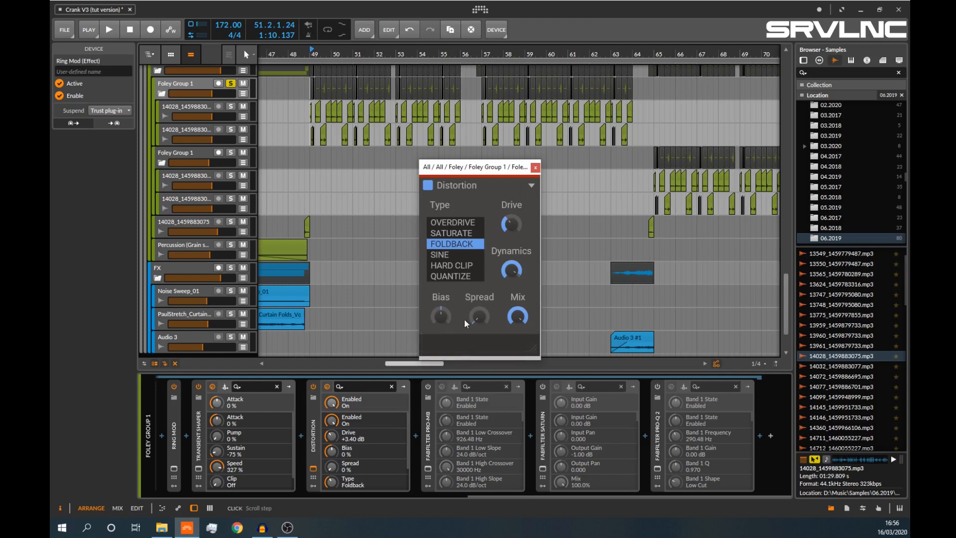
pyautogui.click(314, 468)
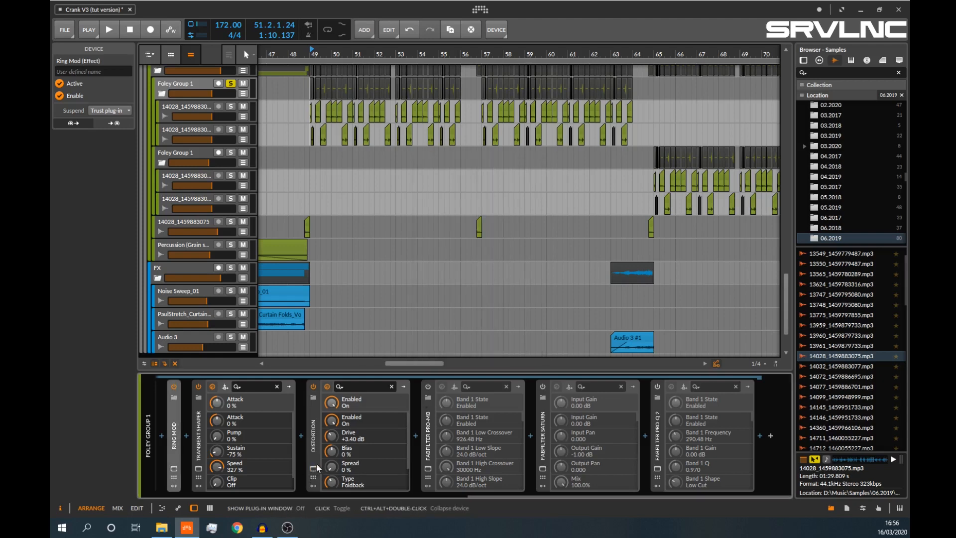
# - Switch FabFilter Pro-MB on and review its low and high compression bands
pyautogui.click(427, 385)
pyautogui.click(488, 494)
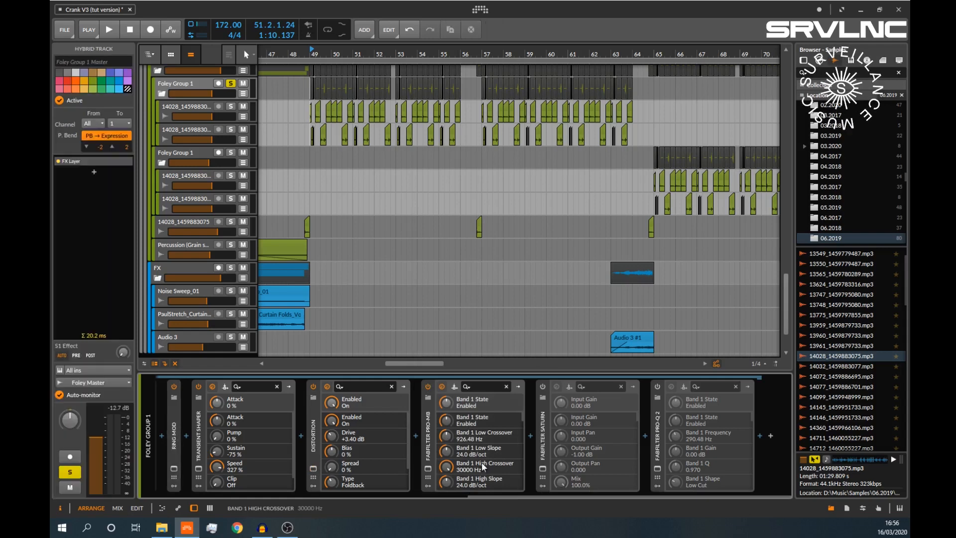
pyautogui.click(428, 468)
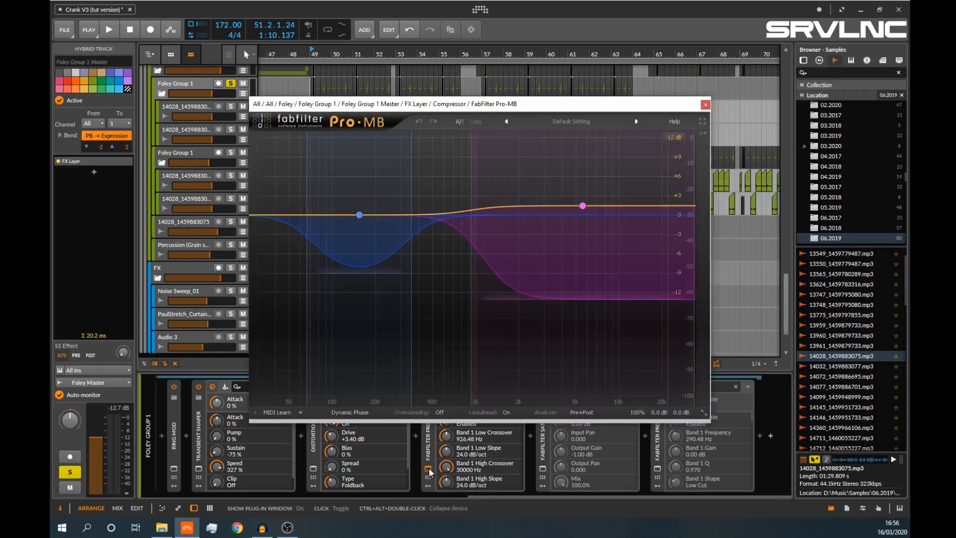
pyautogui.click(705, 104)
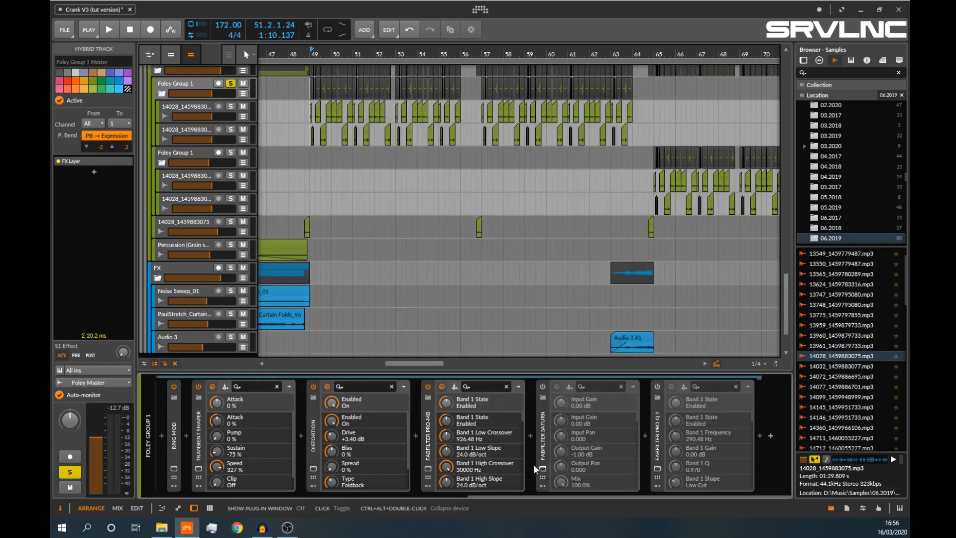
# - Play the foley and examine how Pro-MB's bands react to the signal, and stop playback
pyautogui.click(428, 469)
pyautogui.press('space')
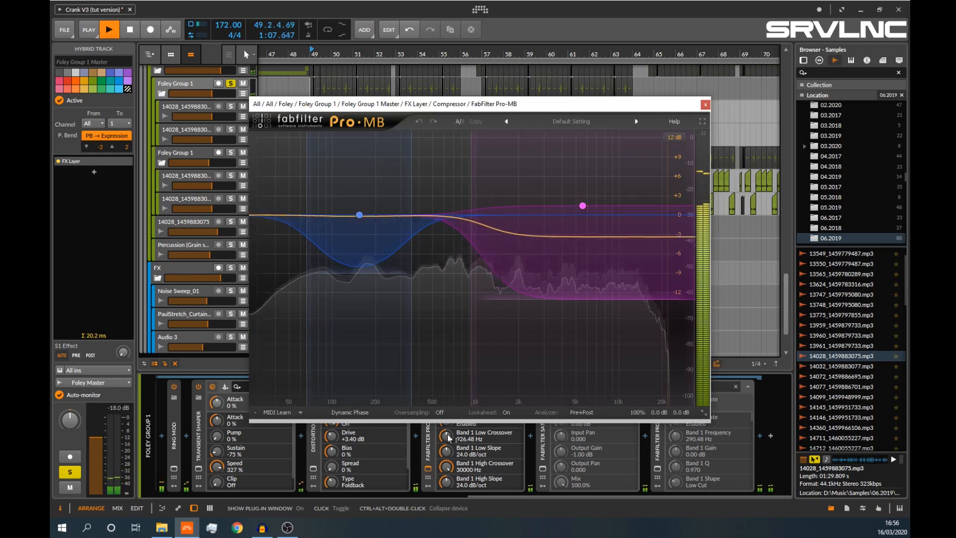
pyautogui.click(705, 105)
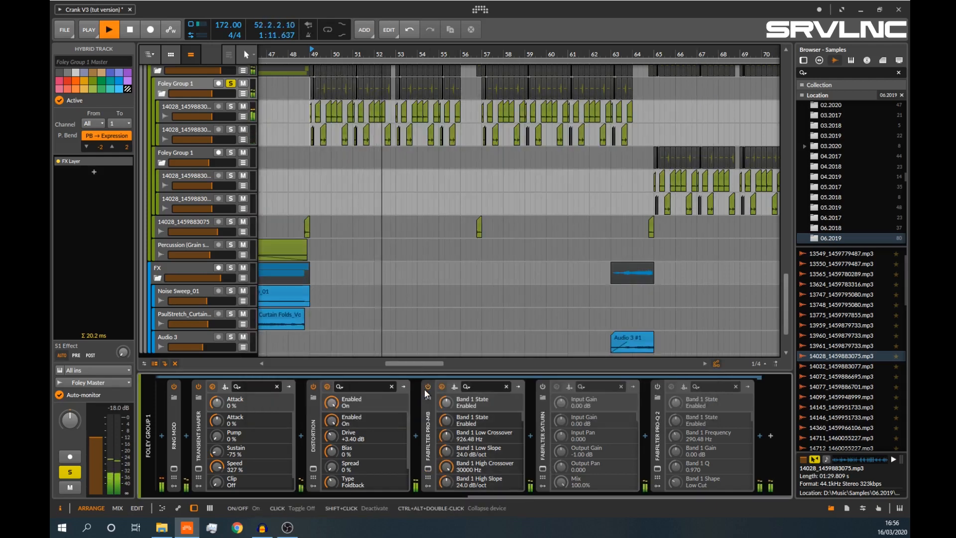
pyautogui.press('space')
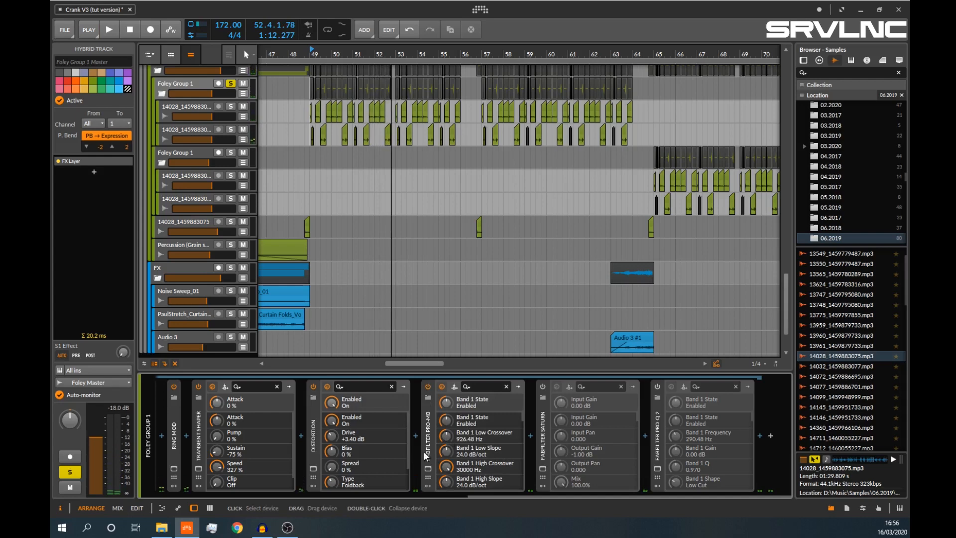
# - Switch FabFilter Saturn and the final FabFilter Pro-Q 2 on and review the Pro-Q 2's EQ curve
pyautogui.click(541, 386)
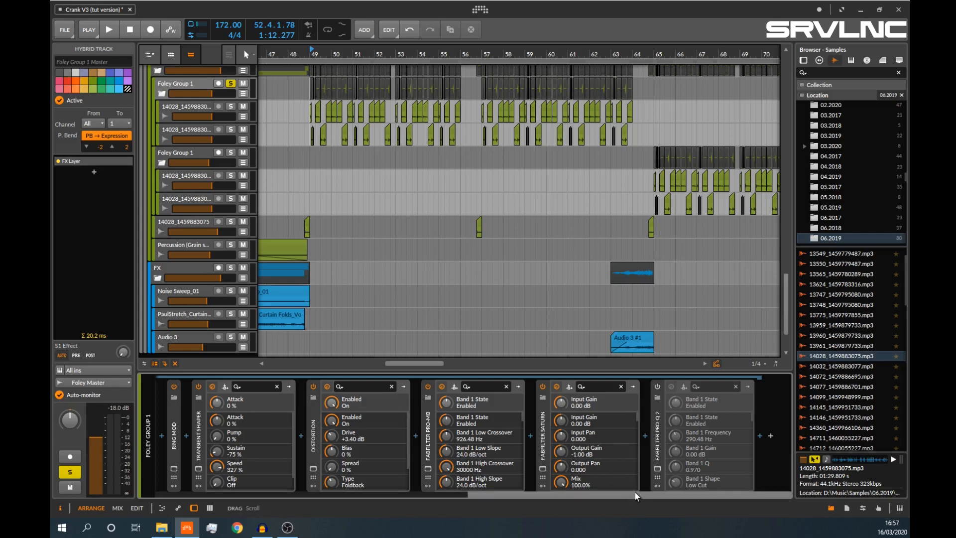
pyautogui.click(657, 387)
pyautogui.click(657, 470)
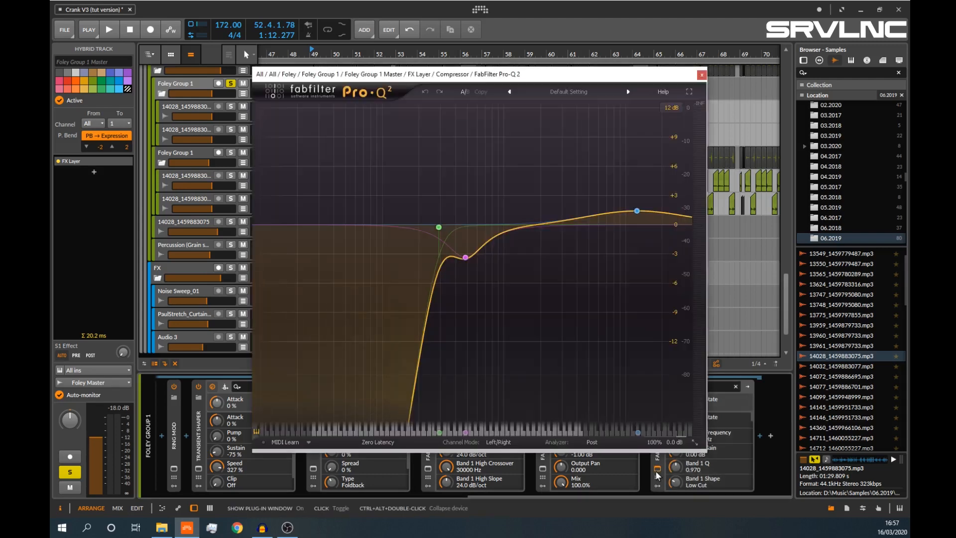
pyautogui.click(657, 470)
# - Take Foley Group 1 out of solo and show the whole arrangement from the All group down to the Drums tracks
pyautogui.click(230, 84)
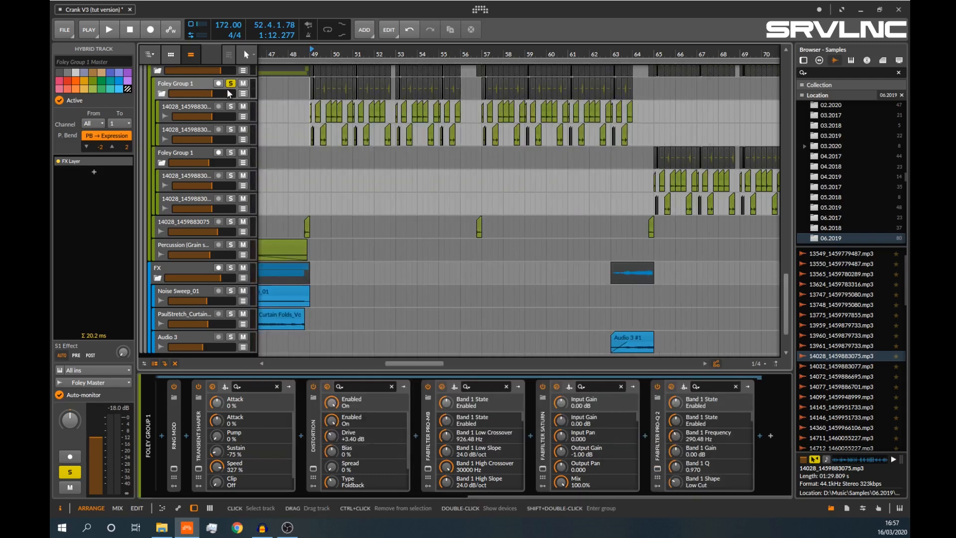
pyautogui.moveTo(316, 54); pyautogui.dragTo(342, 120)
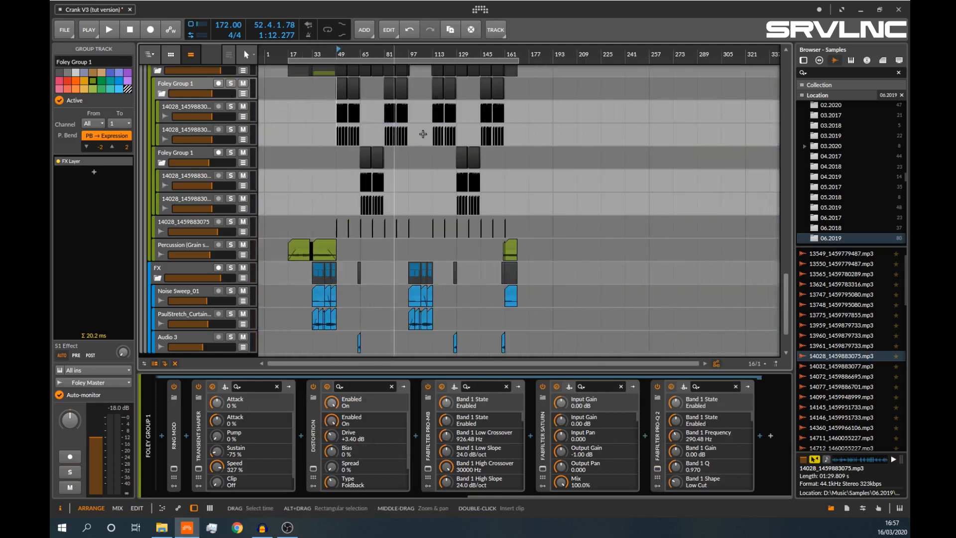
pyautogui.scroll(5, 370, 234)
pyautogui.scroll(-3, 370, 234)
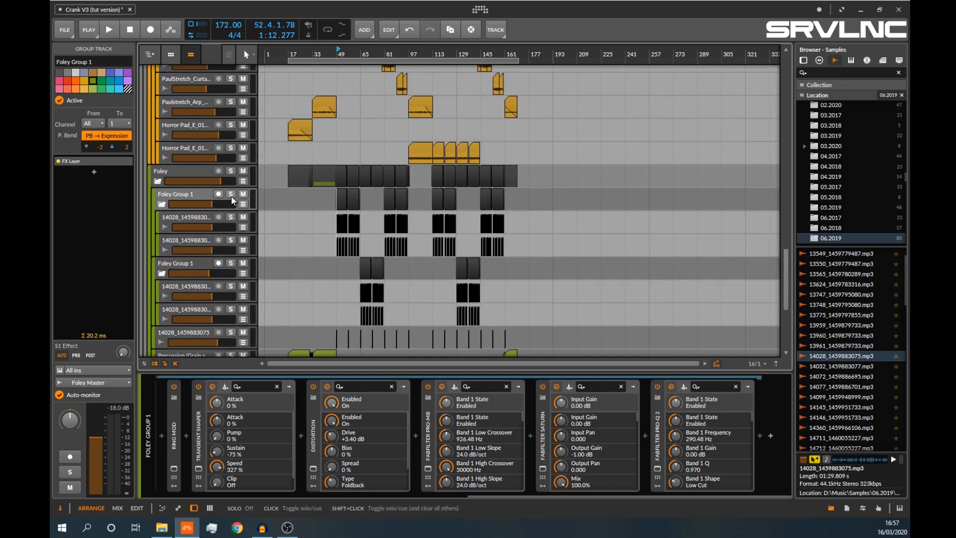
pyautogui.moveTo(337, 53); pyautogui.dragTo(407, 130)
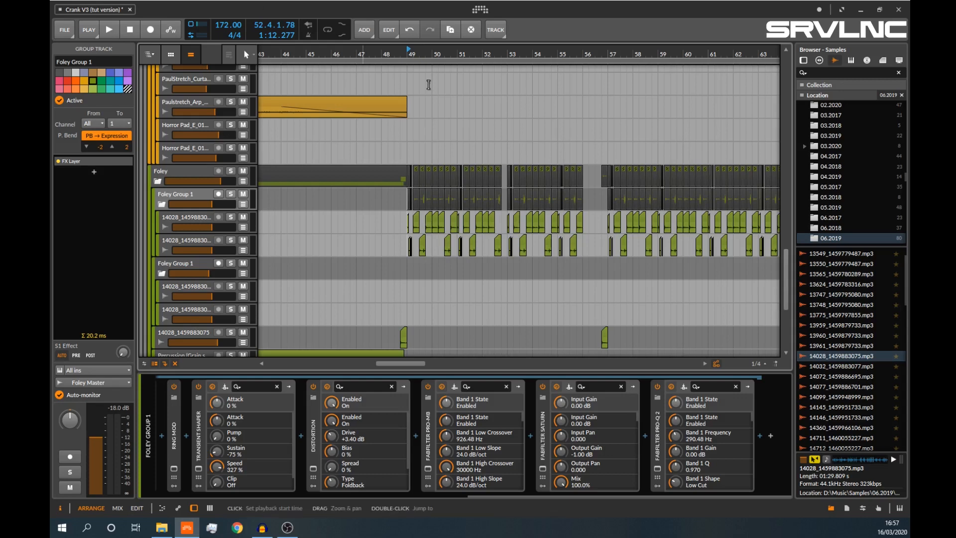
pyautogui.moveTo(413, 55); pyautogui.dragTo(350, 20)
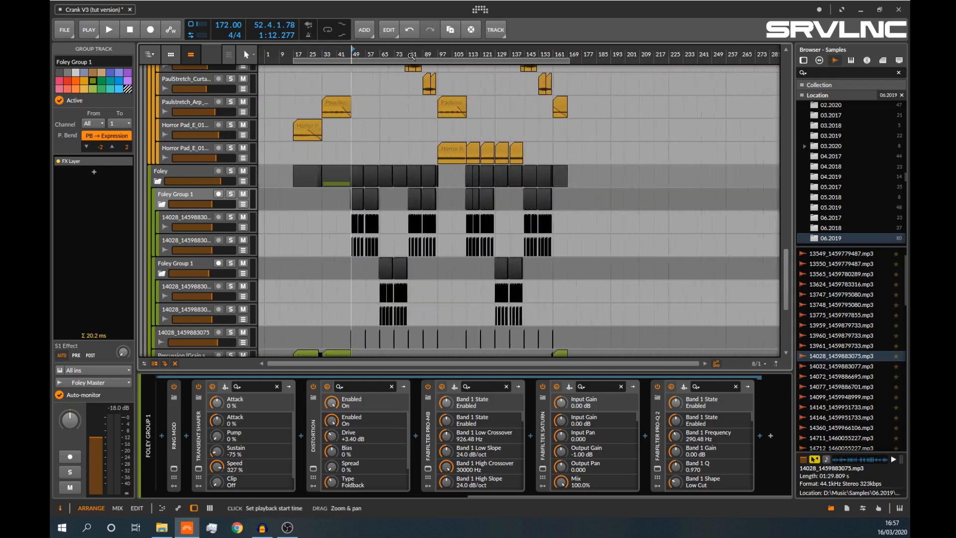
pyautogui.scroll(12, 349, 229)
pyautogui.scroll(4, 348, 207)
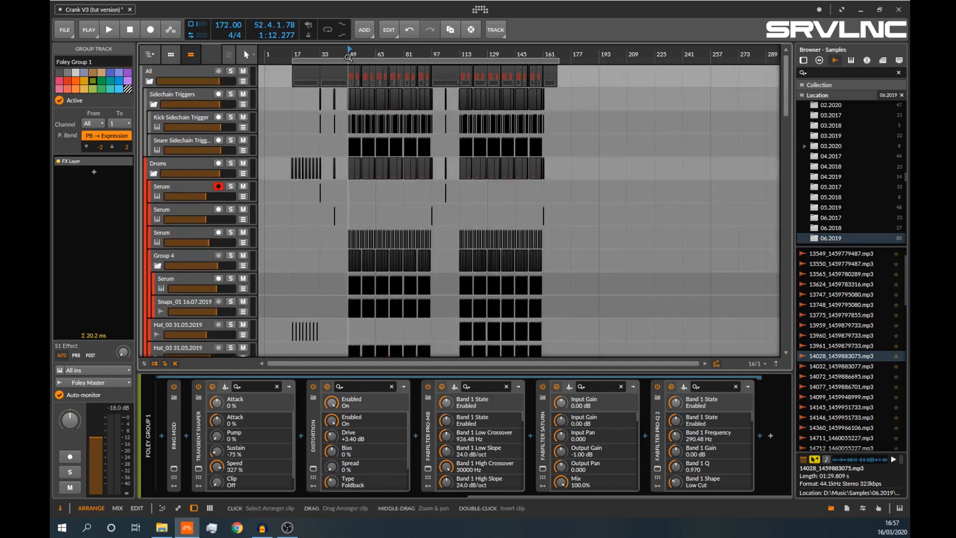
# - Solo the Drums group, select it, and hide its device chain so the full list of drum tracks is displayed
pyautogui.moveTo(349, 55); pyautogui.dragTo(384, 75)
pyautogui.click(230, 163)
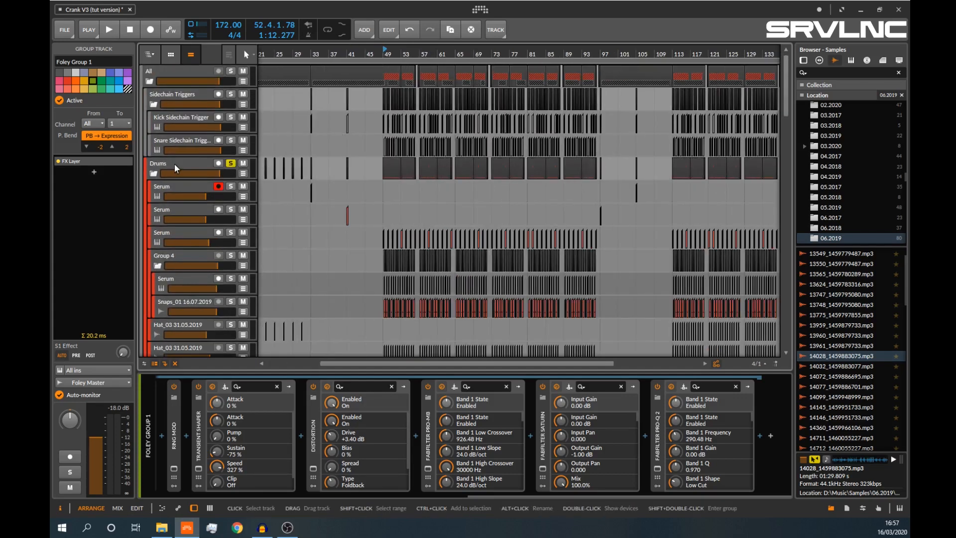
pyautogui.click(177, 165)
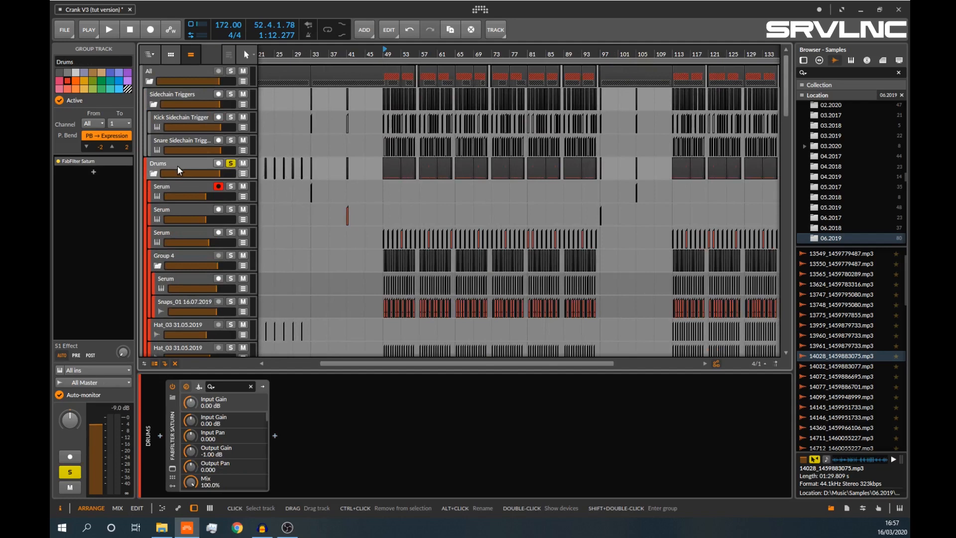
pyautogui.click(194, 508)
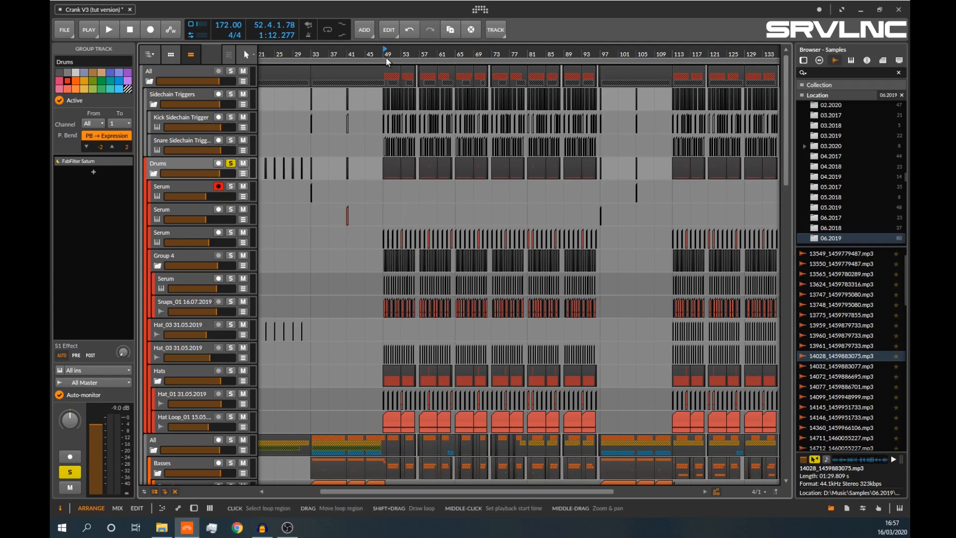
# - Play the soloed drums from bar 49 to hear the drop's drum pattern, and stop playback
pyautogui.moveTo(383, 53); pyautogui.dragTo(429, 149)
pyautogui.press('space')
pyautogui.press('space')
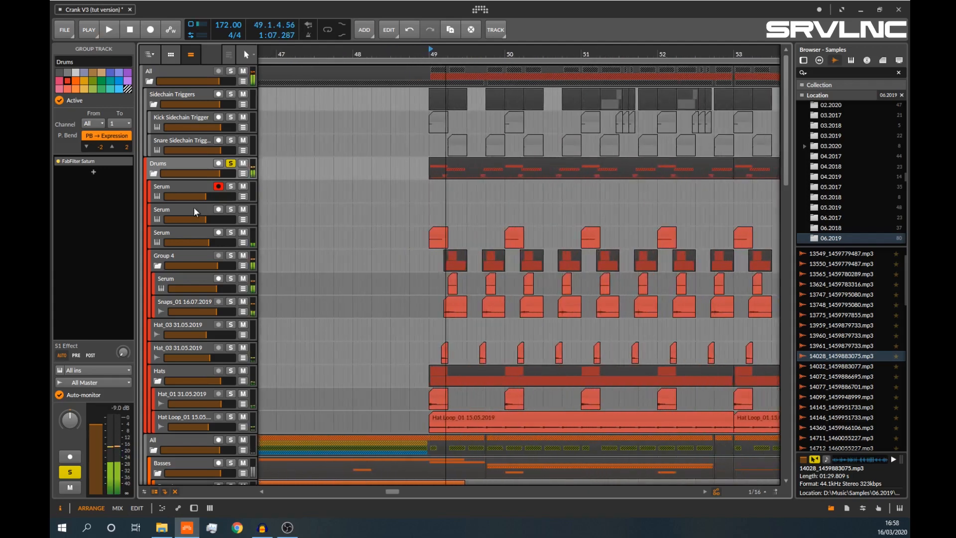
pyautogui.press('space')
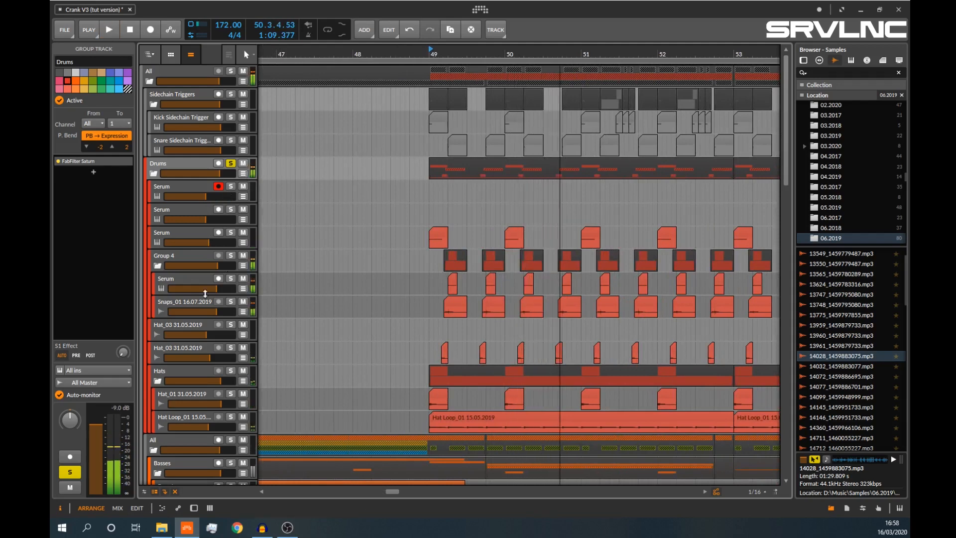
pyautogui.press('space')
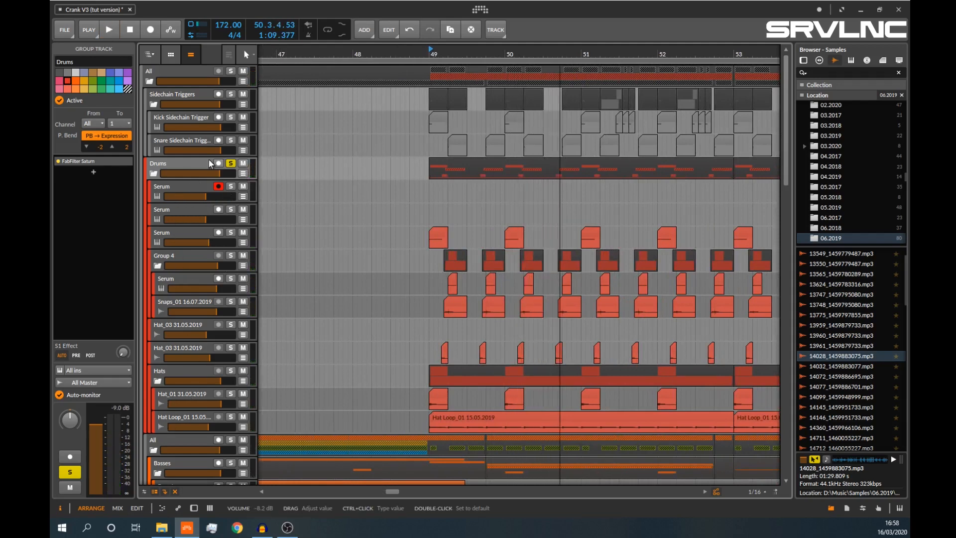
# - Switch the solo from the Drums group to the third Serum track, show its devices and play it from bar 49
pyautogui.click(235, 164)
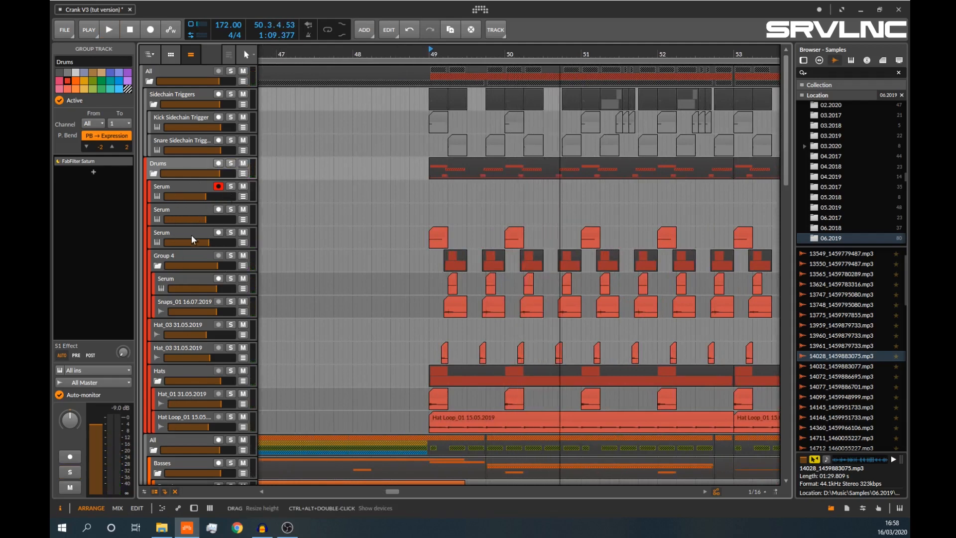
pyautogui.click(191, 234)
pyautogui.click(231, 232)
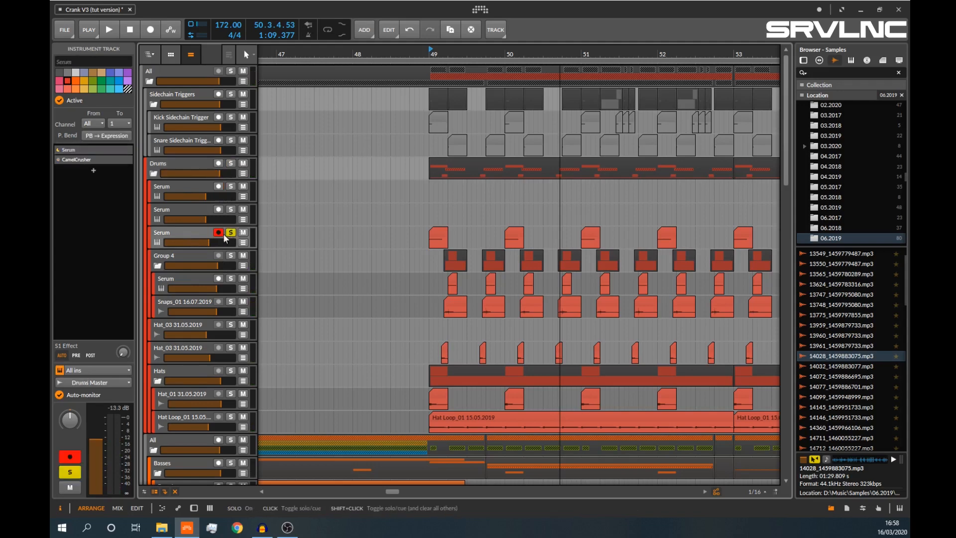
pyautogui.doubleClick(182, 234)
pyautogui.press('space')
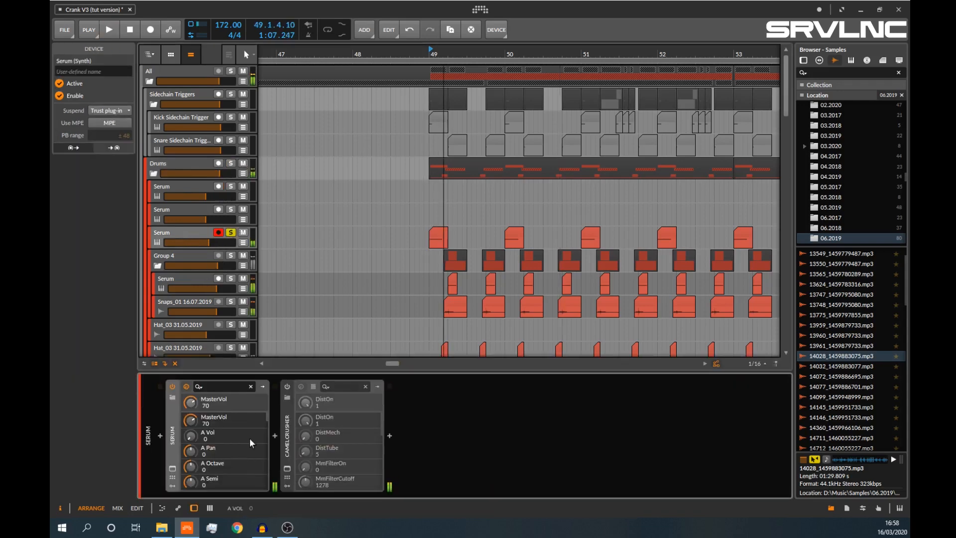
# - Open this track's Serum synth, review its oscillator, LFO 1 and LFO 2 shapes and modulation matrix, and close it
pyautogui.click(172, 468)
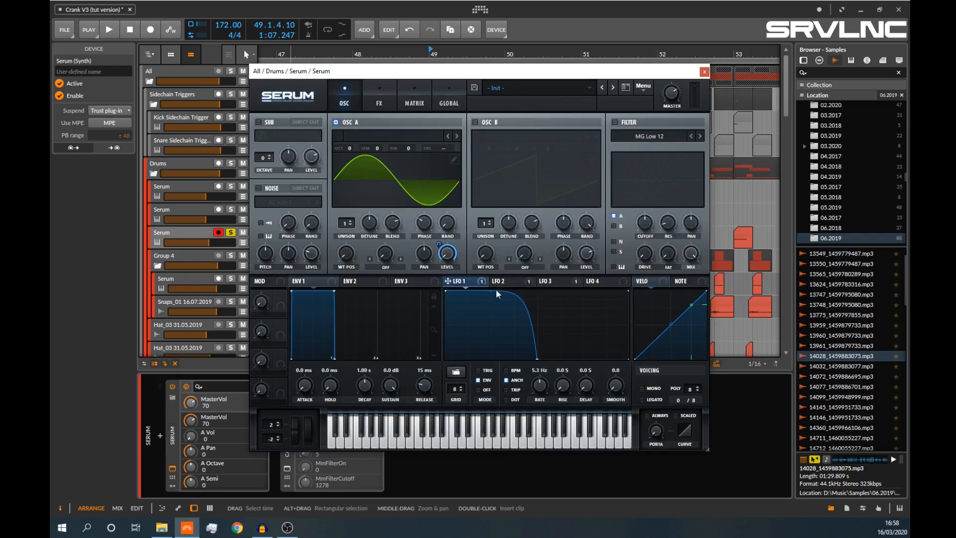
pyautogui.click(532, 282)
pyautogui.click(469, 284)
pyautogui.click(415, 92)
pyautogui.click(327, 88)
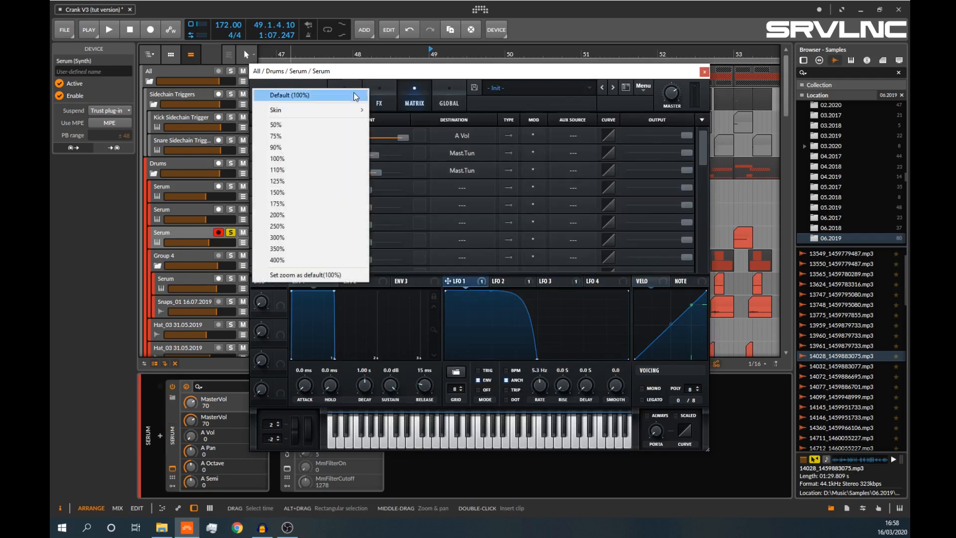
pyautogui.click(357, 74)
pyautogui.click(344, 94)
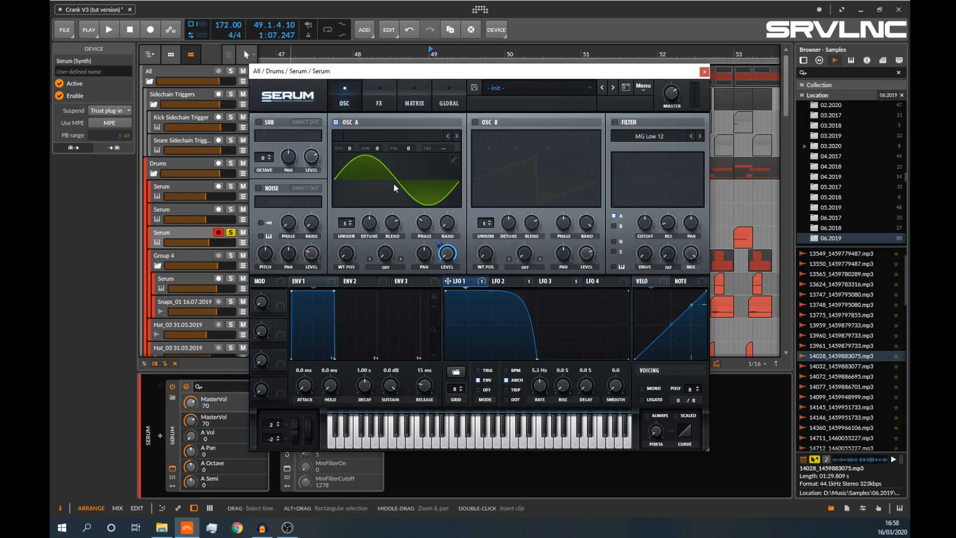
pyautogui.click(520, 285)
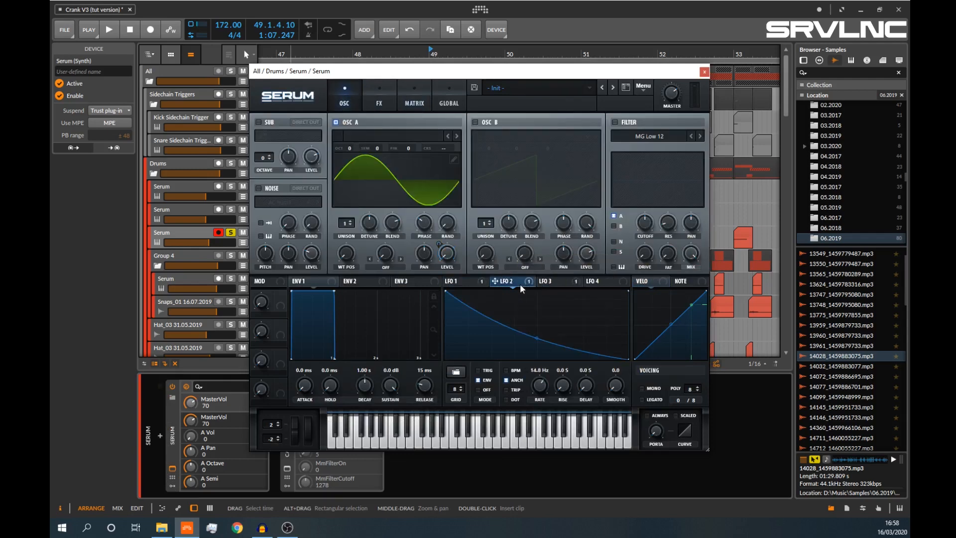
pyautogui.click(406, 106)
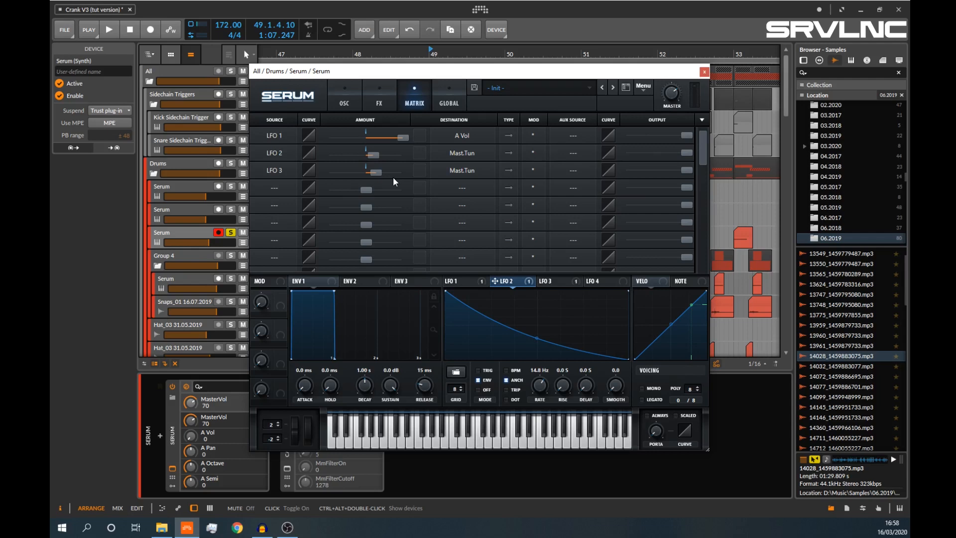
pyautogui.click(704, 72)
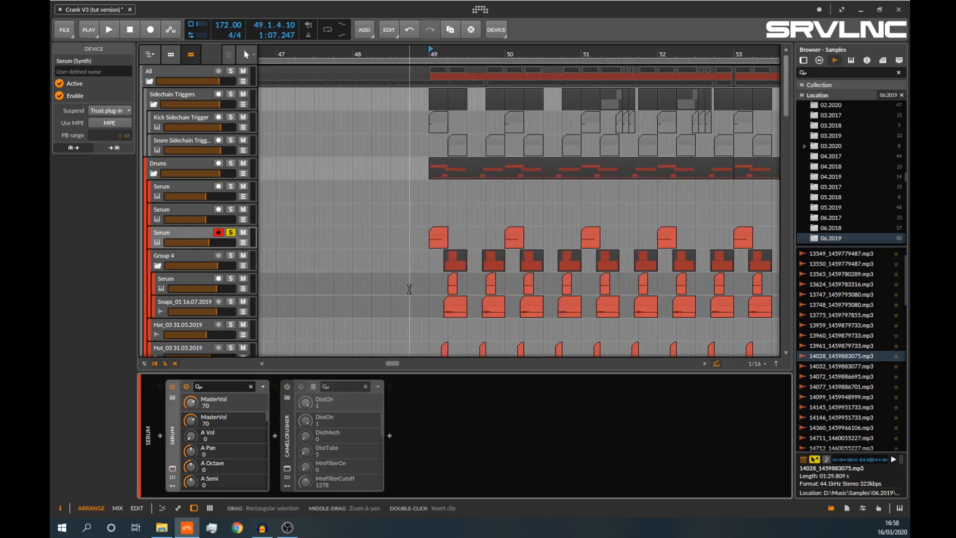
# - Inspect the note in the third Serum track's bar 49 clip, return to its devices and take the track out of solo
pyautogui.doubleClick(438, 230)
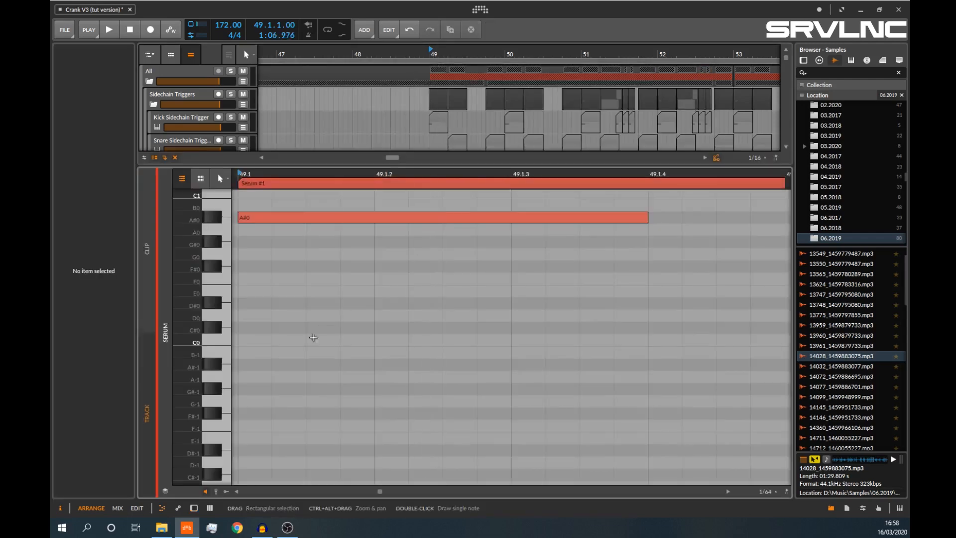
pyautogui.click(163, 508)
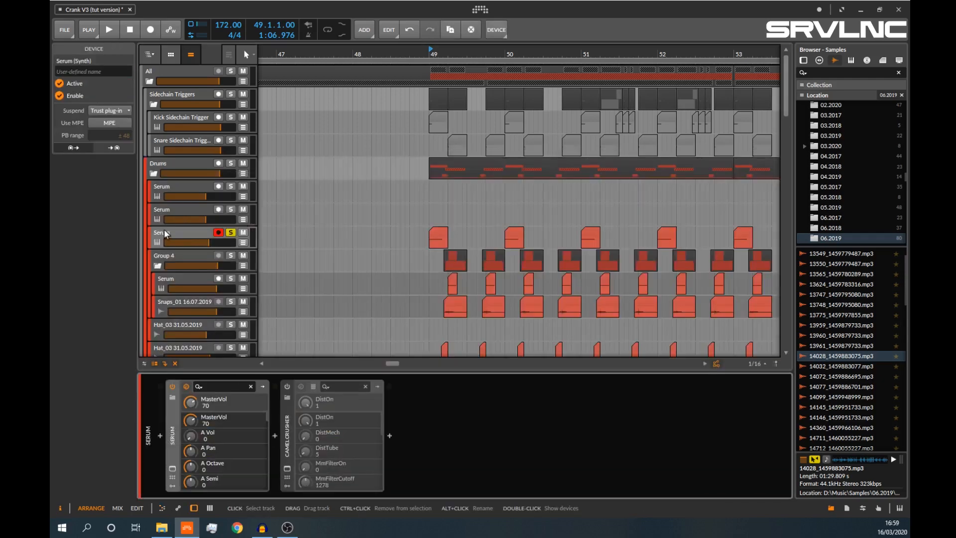
pyautogui.doubleClick(236, 238)
pyautogui.click(233, 234)
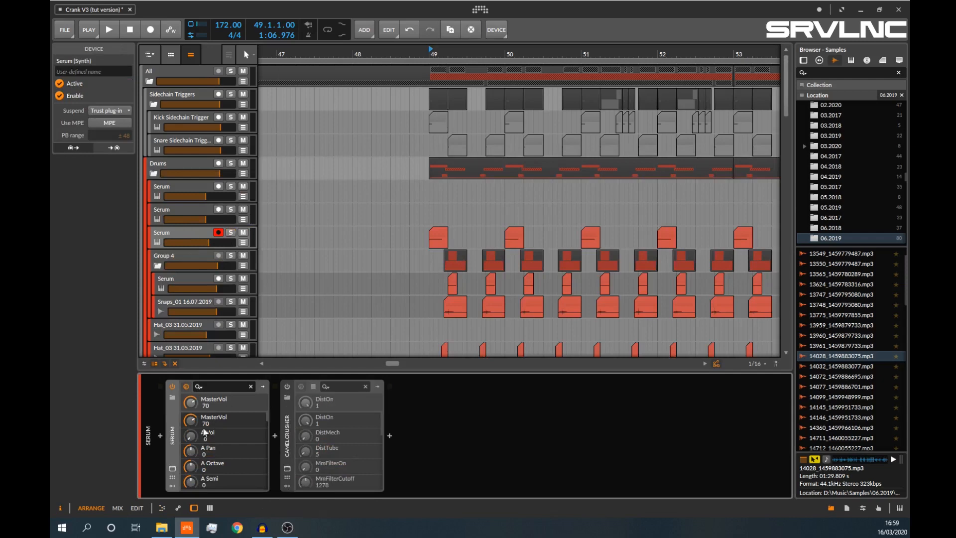
# - Reopen the Serum synth and review the LFO 3 shape and its routing in the modulation matrix
pyautogui.click(173, 469)
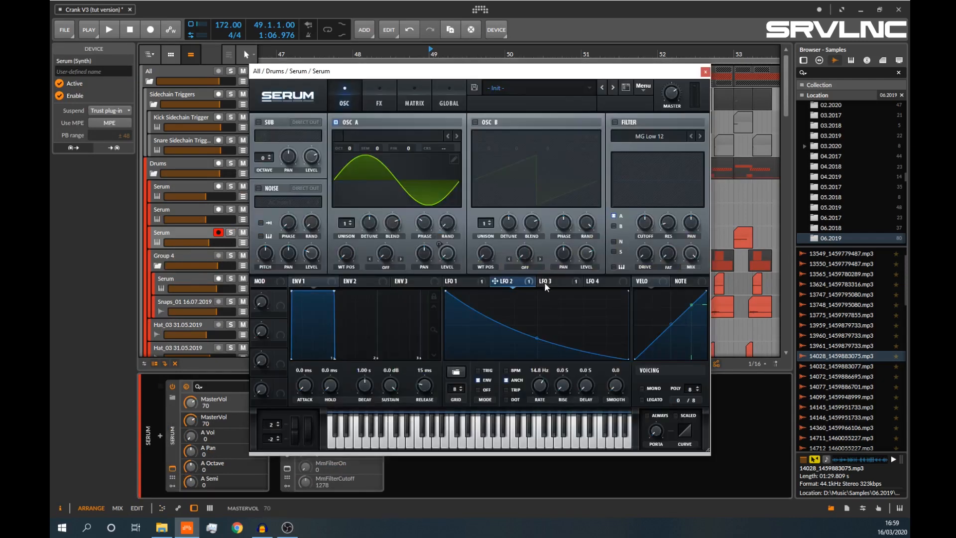
pyautogui.click(544, 282)
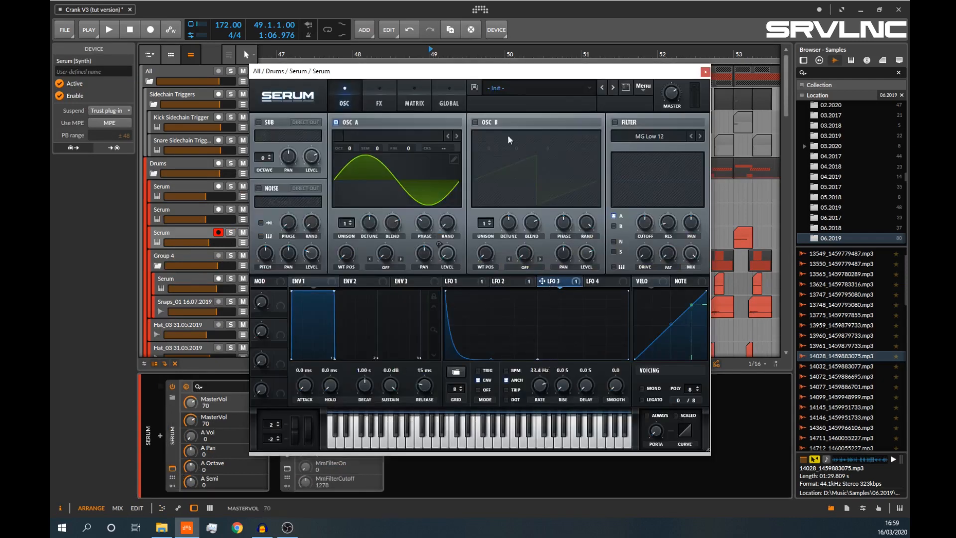
pyautogui.click(411, 94)
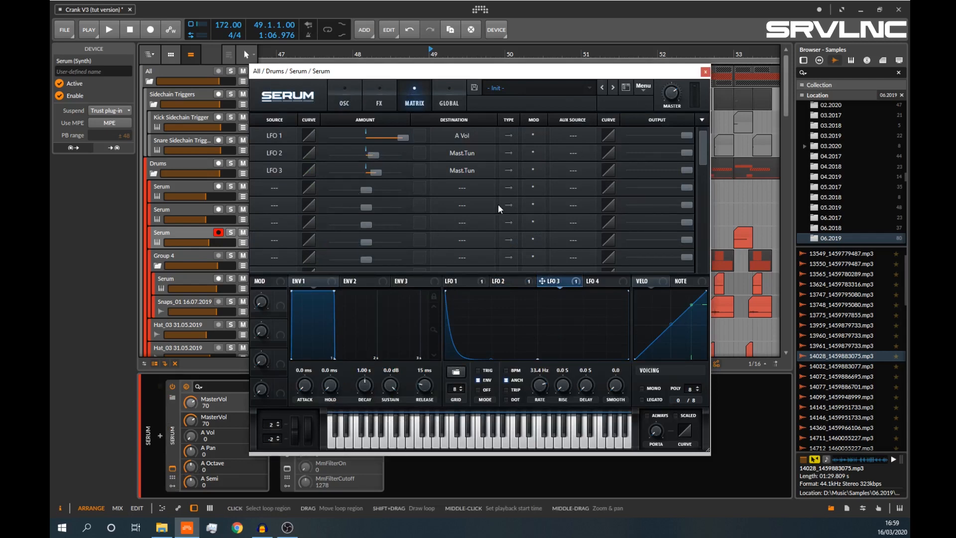
# - Play the full mix from bar 49, select the All group above Basses, and stop playback
pyautogui.press('space')
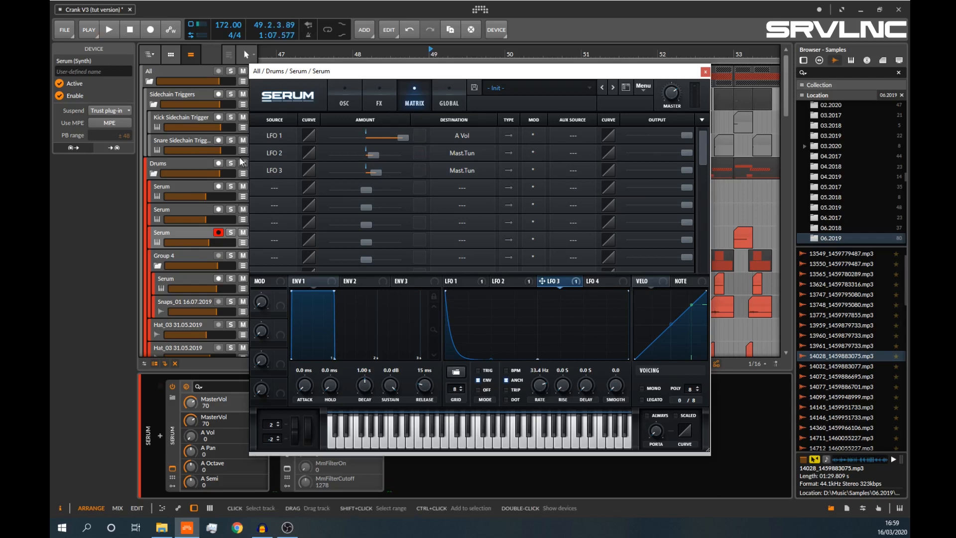
pyautogui.scroll(-5, 225, 229)
pyautogui.click(183, 185)
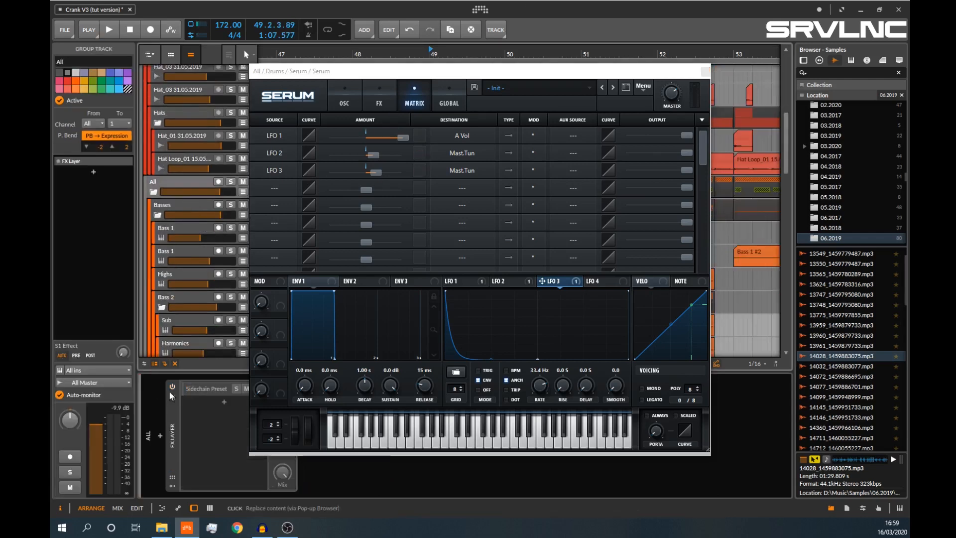
pyautogui.scroll(5, 236, 197)
pyautogui.scroll(1, 236, 198)
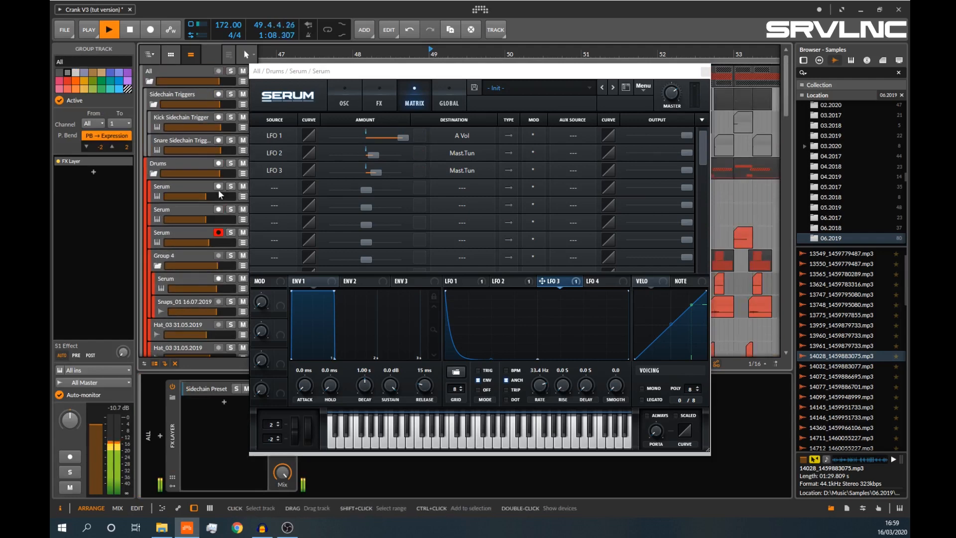
pyautogui.press('space')
# - Solo the third Serum track, clear LFO 3 from the third matrix row, and compare the sound soloed and in the full mix
pyautogui.click(231, 232)
pyautogui.click(209, 233)
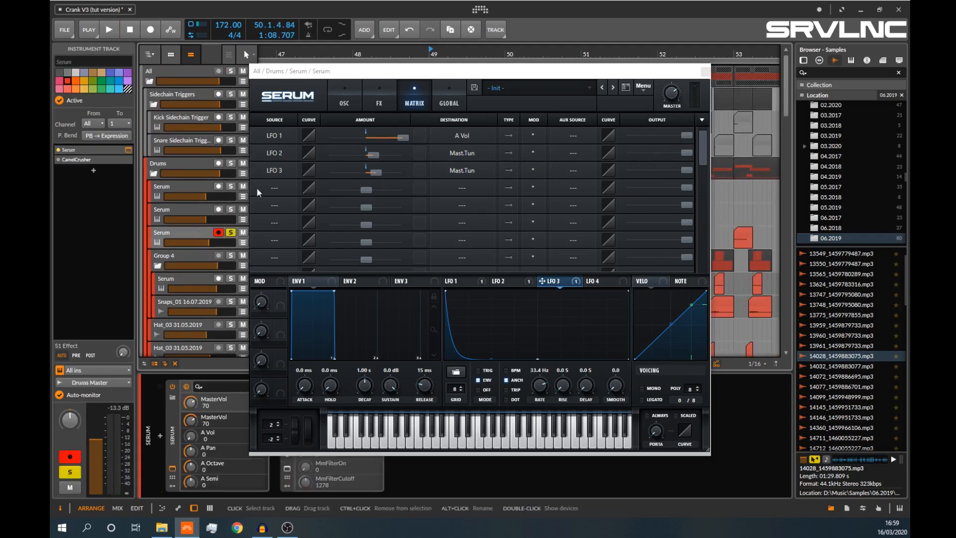
pyautogui.moveTo(326, 71); pyautogui.dragTo(521, 47)
pyautogui.click(467, 146)
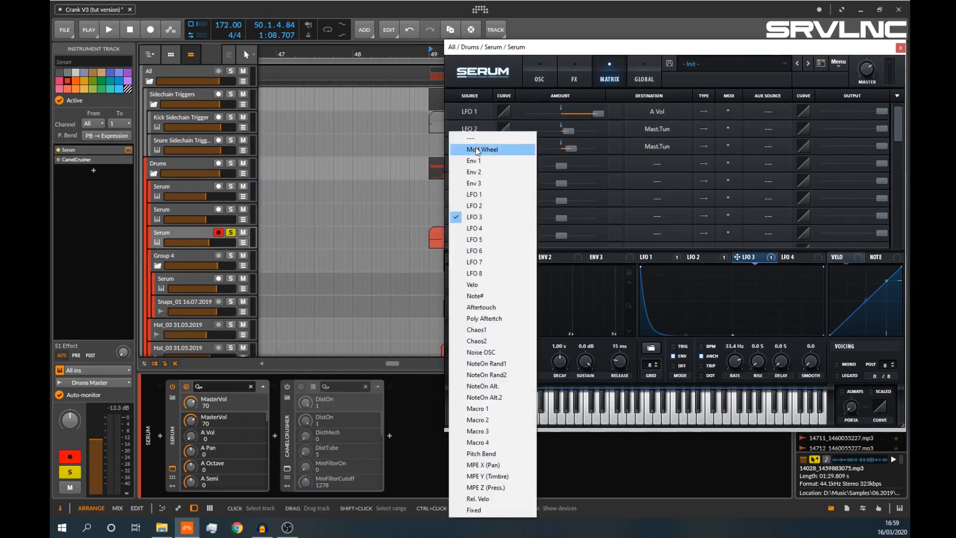
pyautogui.click(479, 145)
pyautogui.press('space')
pyautogui.click(478, 144)
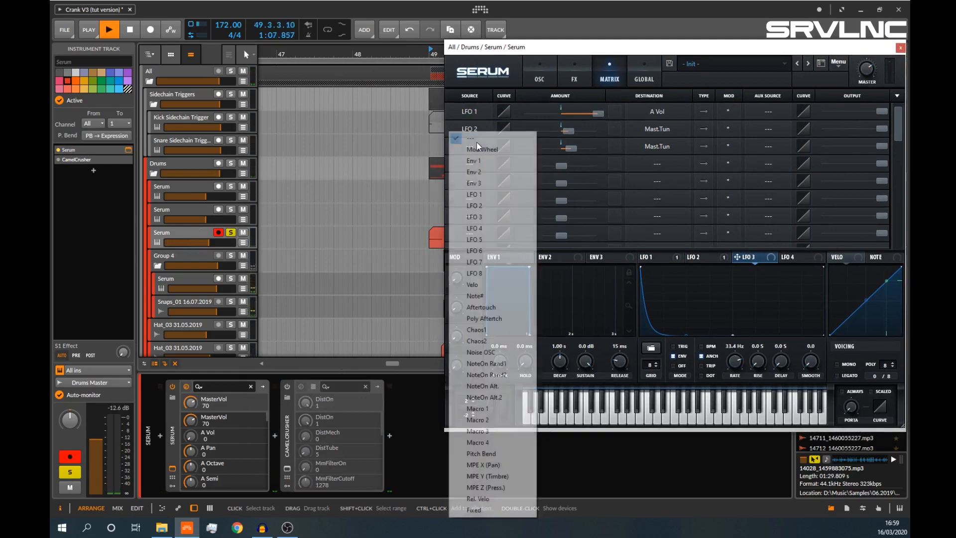
pyautogui.click(230, 234)
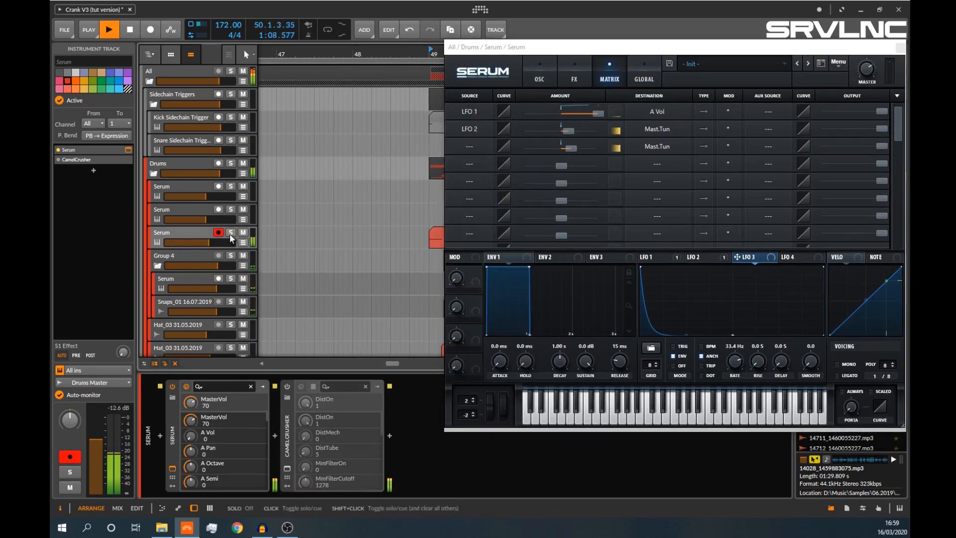
pyautogui.press('space')
# - Set the third matrix row's source back to LFO 3, play the full mix to compare, and close Serum
pyautogui.click(471, 146)
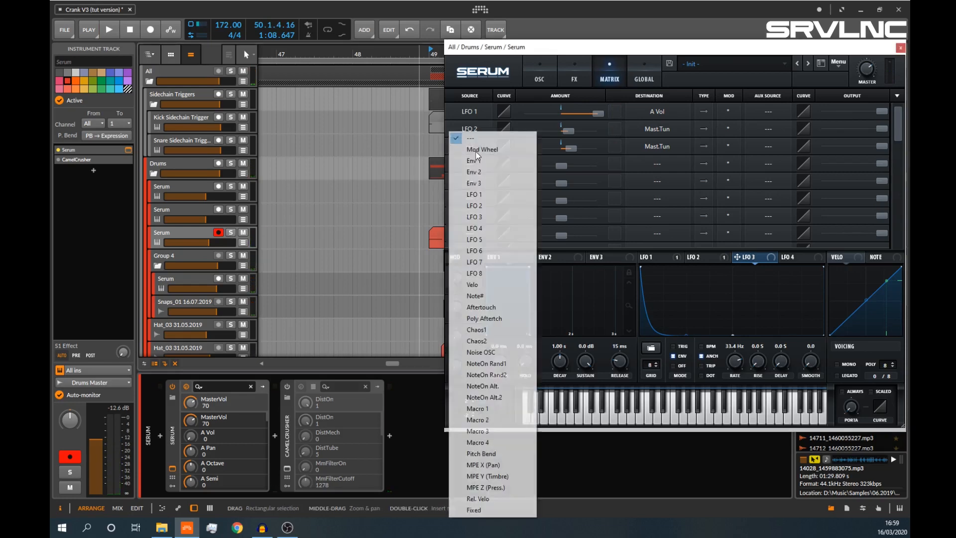
pyautogui.click(486, 216)
pyautogui.press('space')
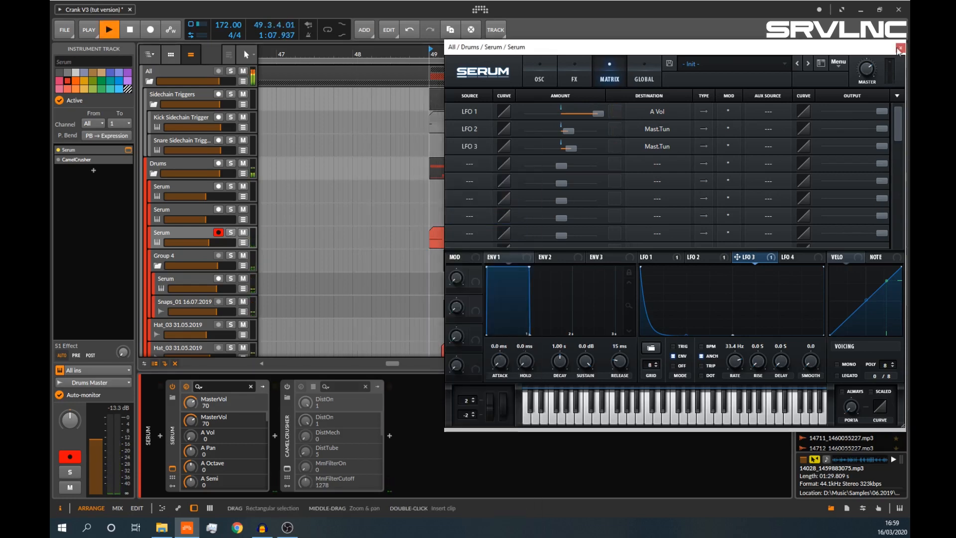
pyautogui.press('space')
pyautogui.click(900, 48)
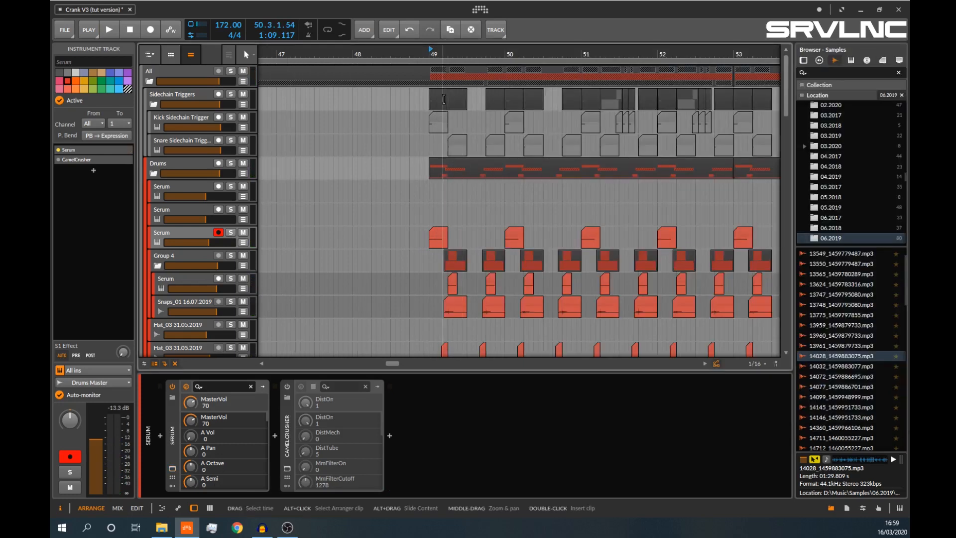
# - Select Group 4 in the Drums tracks and solo it
pyautogui.scroll(-3, 435, 224)
pyautogui.scroll(-3, 319, 311)
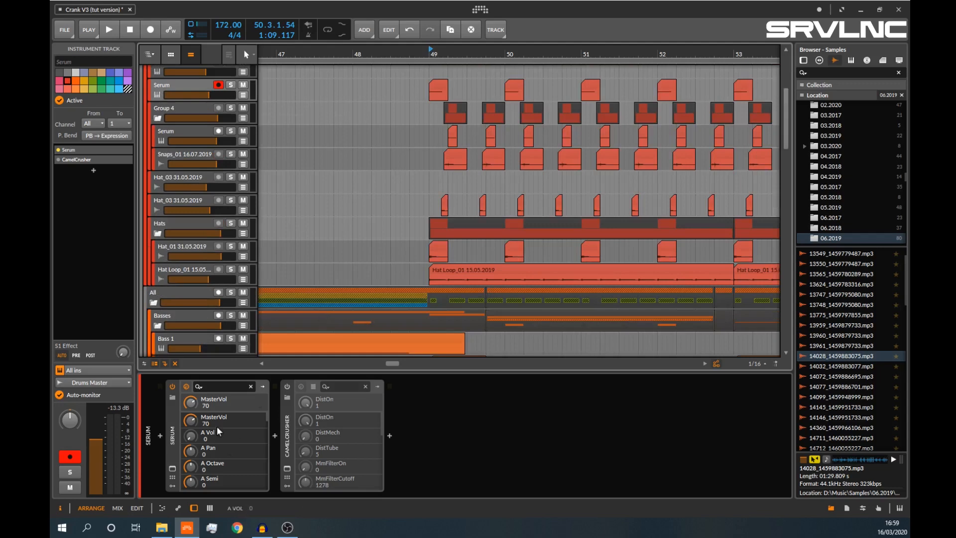
pyautogui.scroll(5, 183, 216)
pyautogui.click(183, 216)
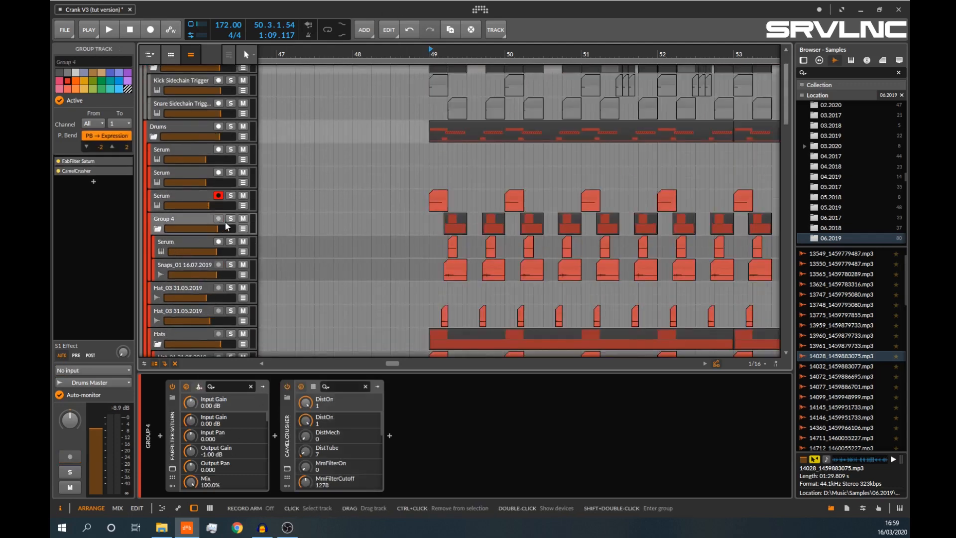
pyautogui.click(231, 218)
# - Select the Serum track inside Group 4, briefly open its synth window, and review the track's device chain
pyautogui.click(175, 239)
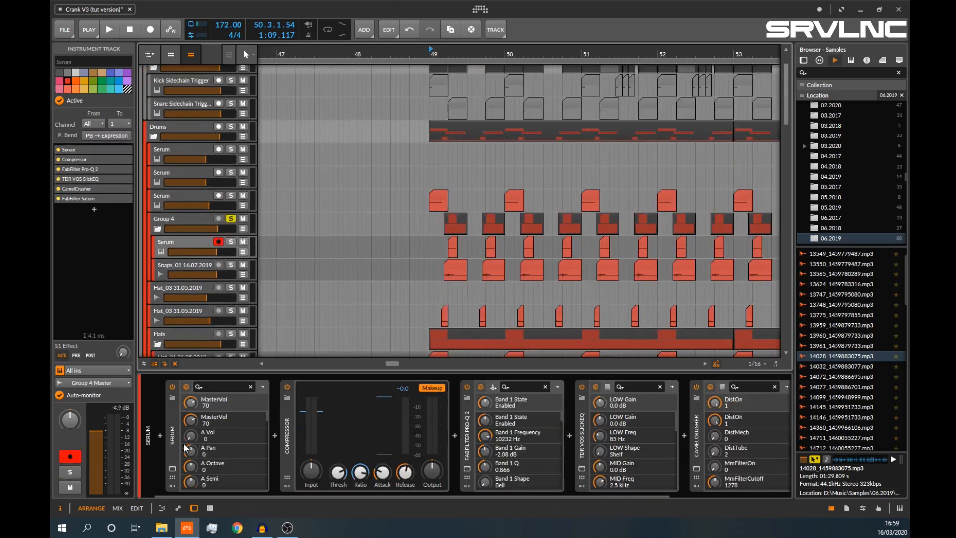
pyautogui.click(172, 468)
pyautogui.click(172, 469)
pyautogui.moveTo(217, 496)
pyautogui.mouseDown()
pyautogui.moveTo(340, 490)
pyautogui.moveTo(214, 491)
pyautogui.mouseUp()
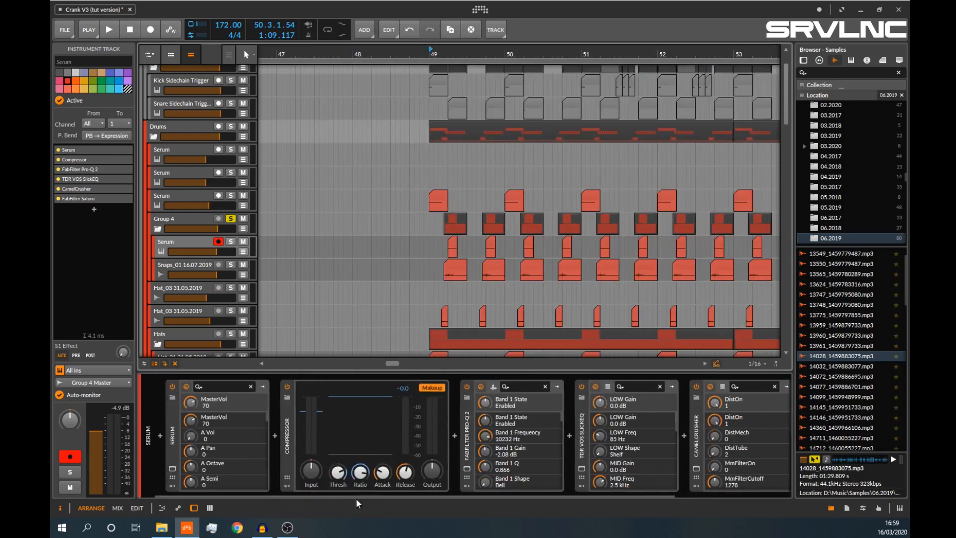
# - Open Serum on the Group 4 Serum track and inspect its LFO 2 and LFO 3 curves and the modulation matrix
pyautogui.moveTo(356, 498); pyautogui.dragTo(199, 494)
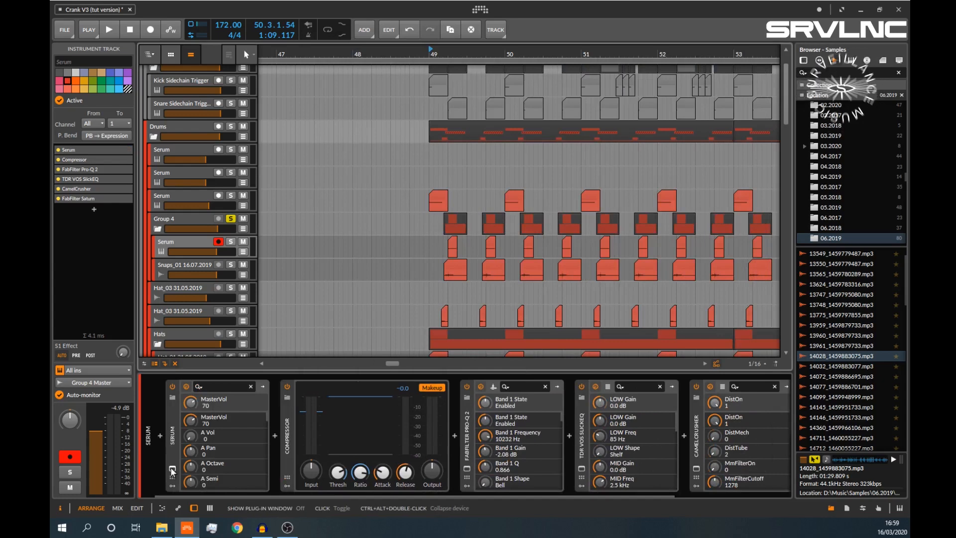
pyautogui.click(172, 469)
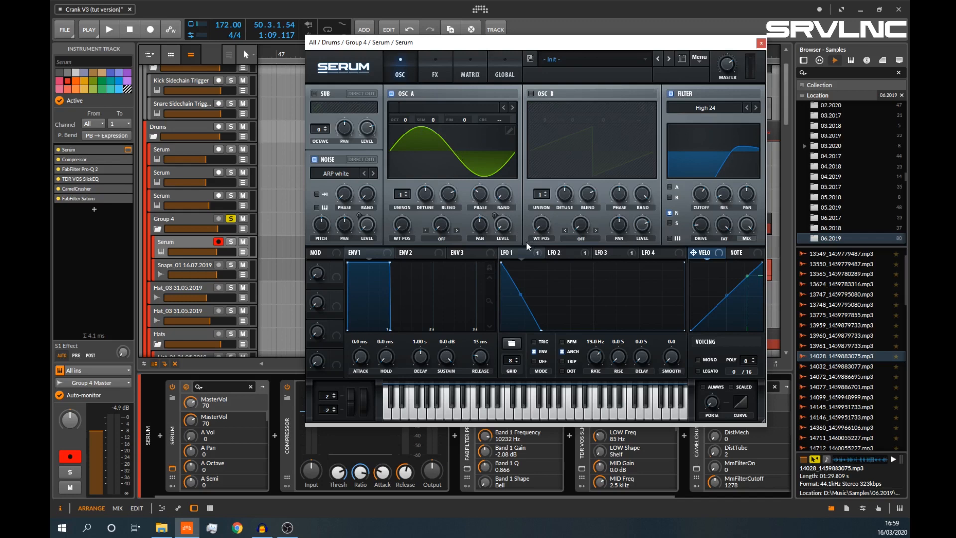
pyautogui.click(554, 252)
pyautogui.click(605, 253)
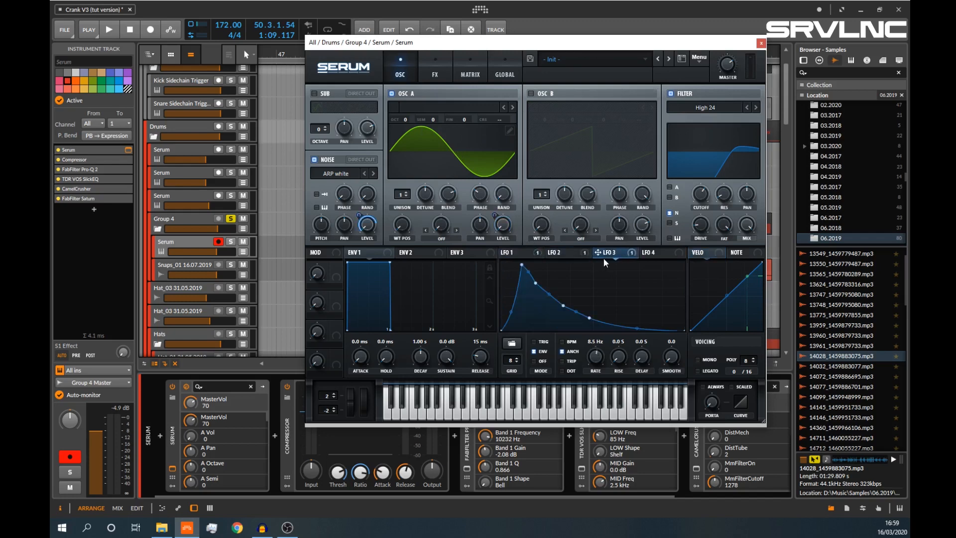
pyautogui.click(562, 252)
pyautogui.click(470, 73)
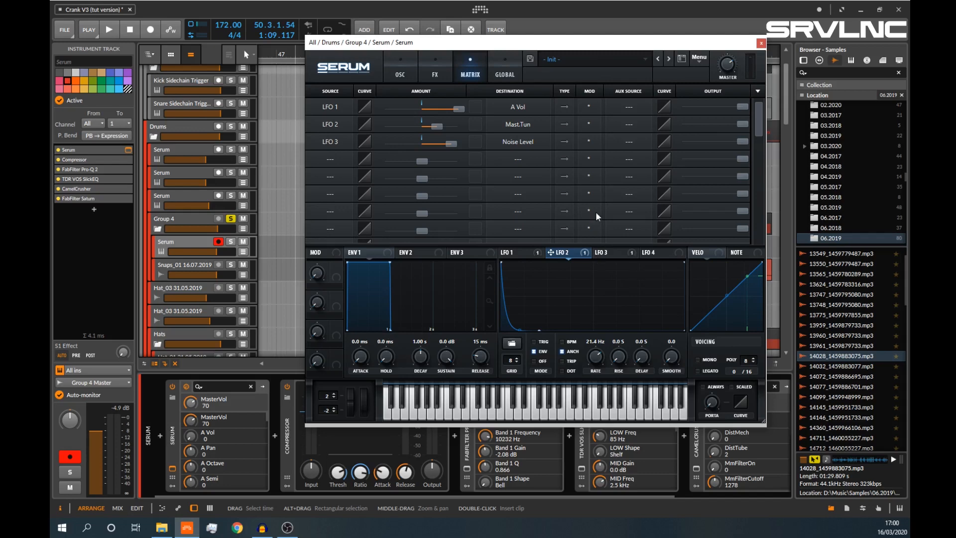
# - Review Serum's oscillator, noise and filter settings with LFO 1 and LFO 3, check the effects page, and close the synth
pyautogui.click(399, 72)
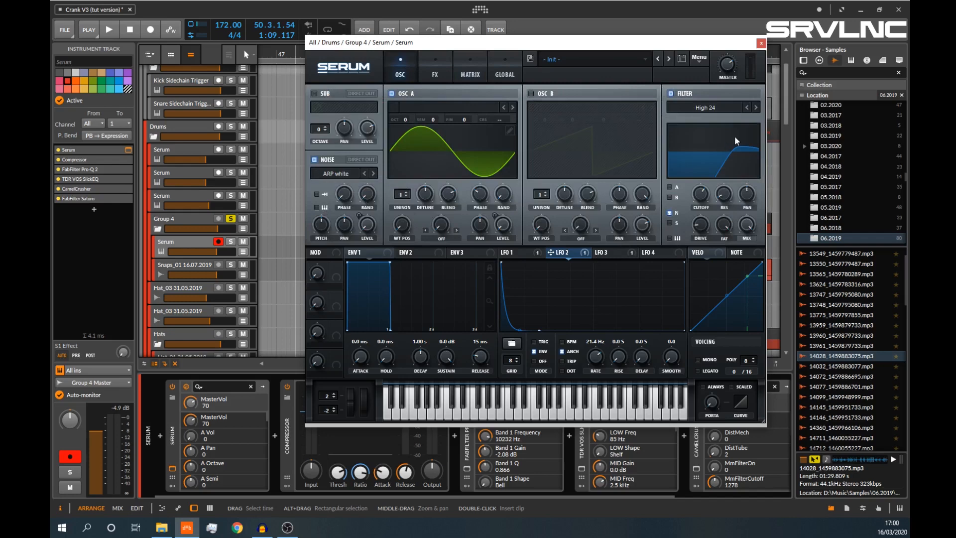
pyautogui.click(510, 253)
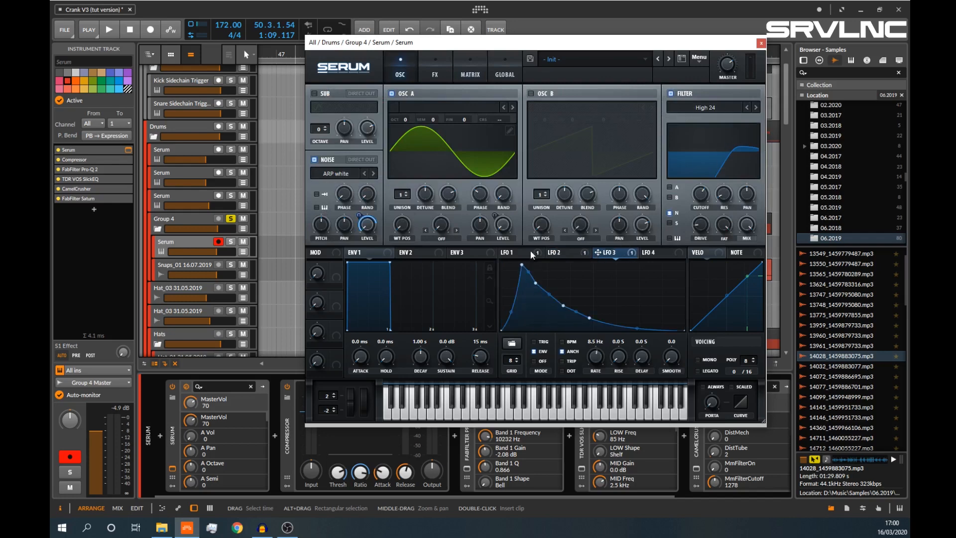
pyautogui.click(606, 253)
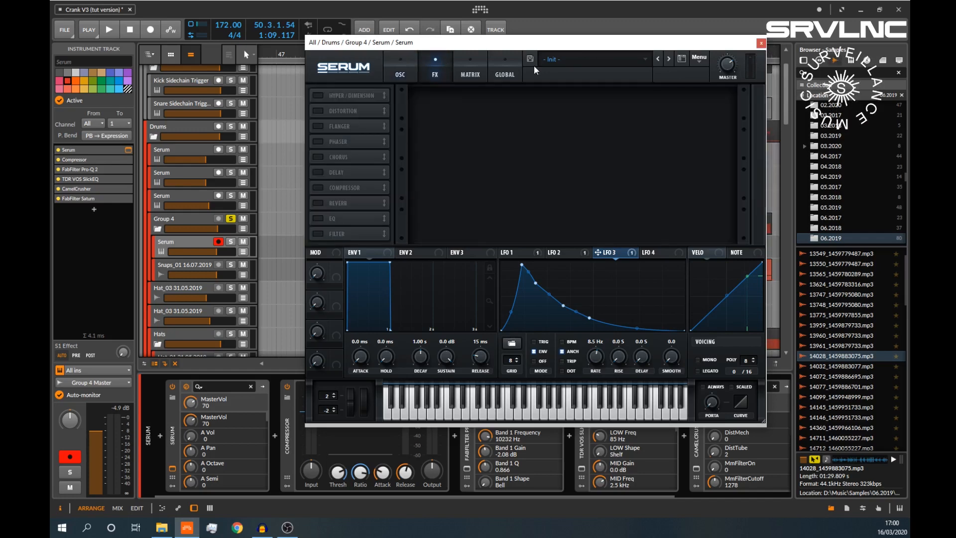
pyautogui.click(760, 44)
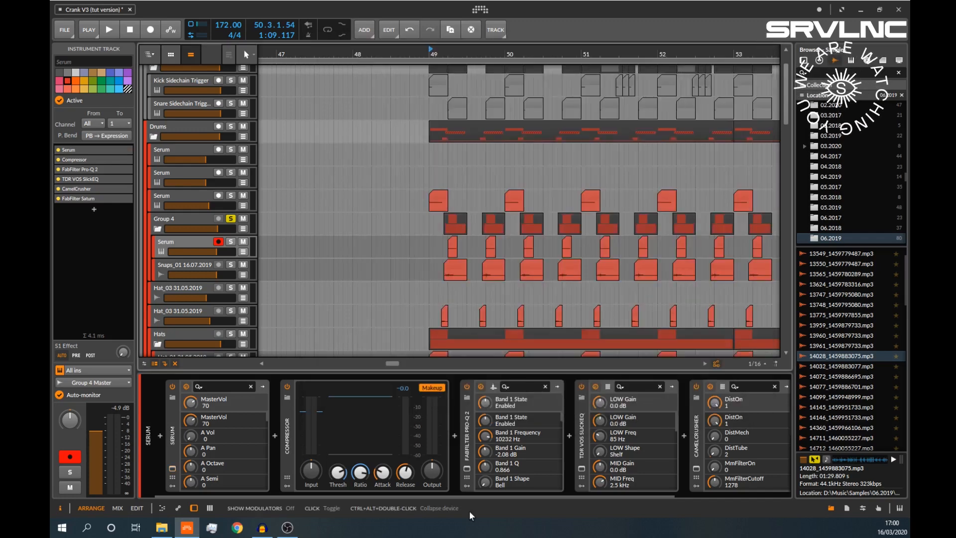
# - Compare the Snaps_01 track's device chain with Group 4's, solo Snaps_01, and play it from bar 49
pyautogui.click(191, 264)
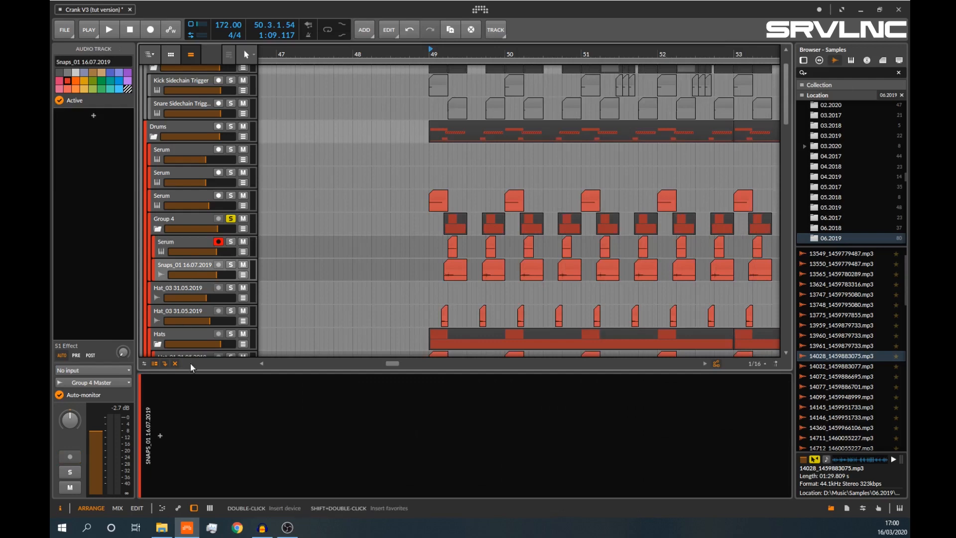
pyautogui.click(193, 222)
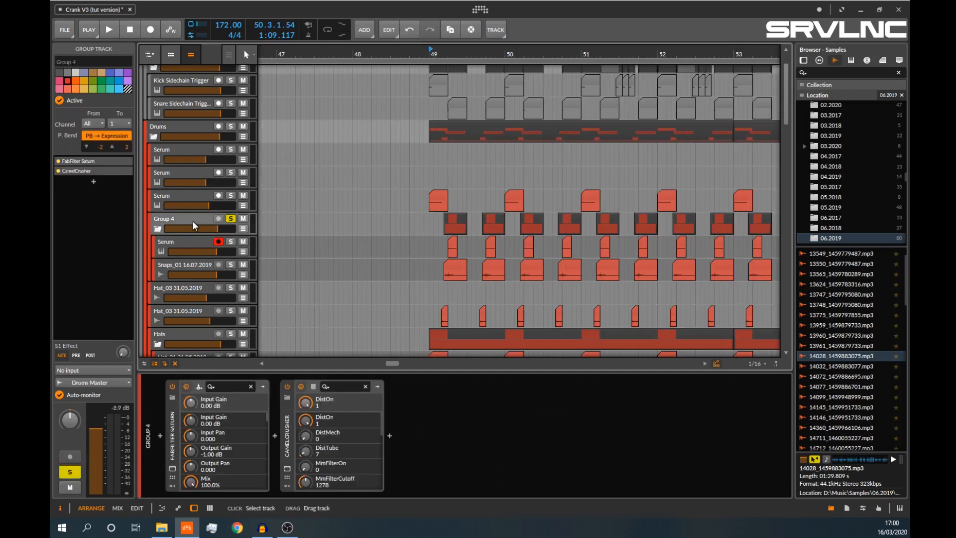
pyautogui.click(194, 265)
pyautogui.click(230, 264)
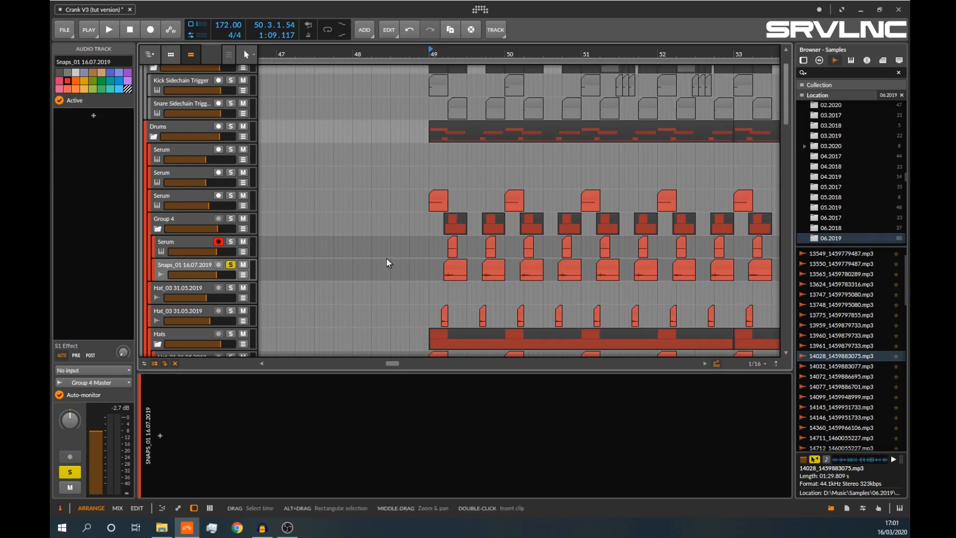
pyautogui.click(429, 270)
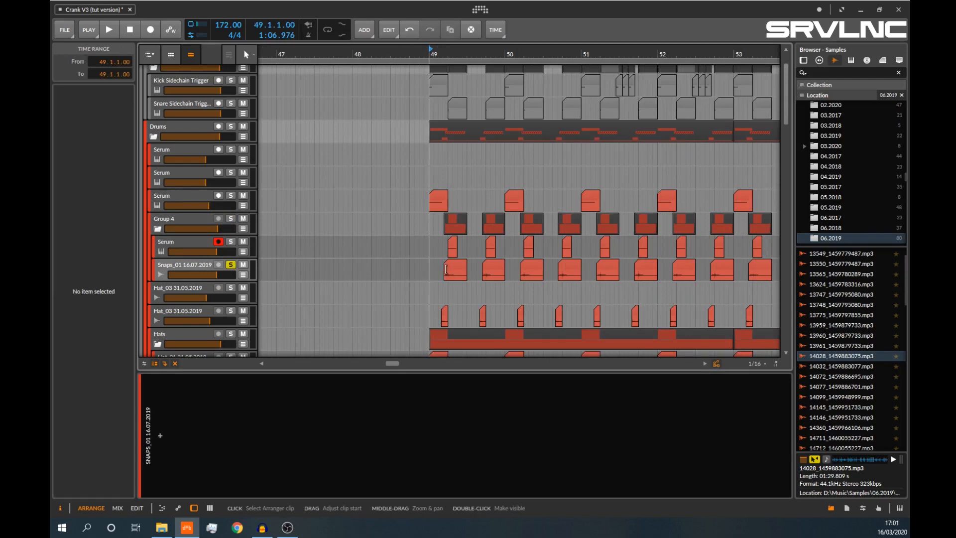
pyautogui.press('space')
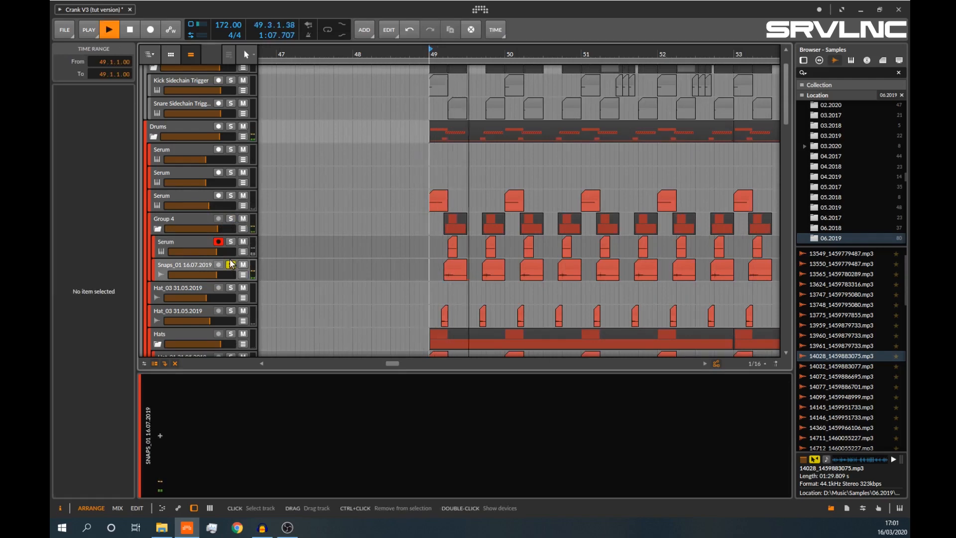
pyautogui.press('space')
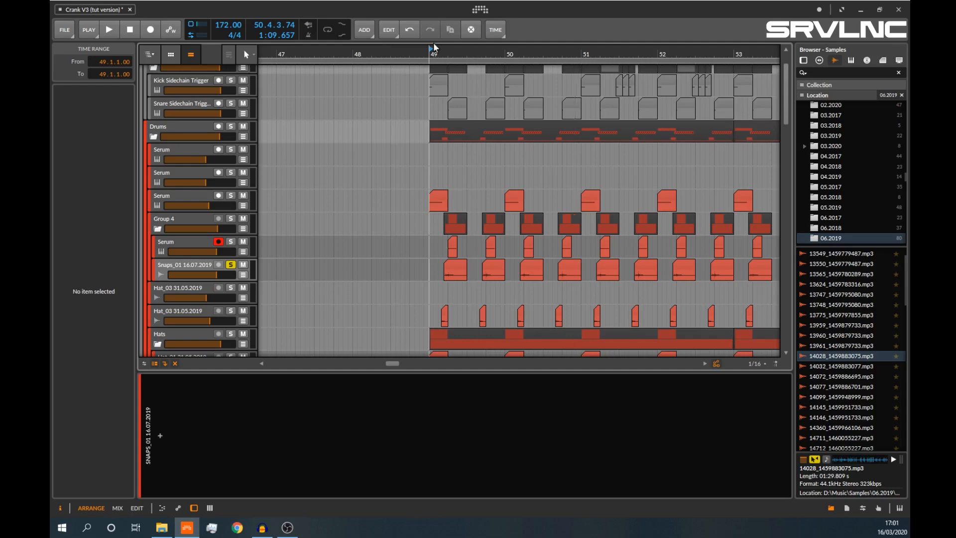
# - Examine the timing of the first Snaps_01 clip against the Serum snare clip at 49.2
pyautogui.moveTo(439, 52); pyautogui.dragTo(520, 107)
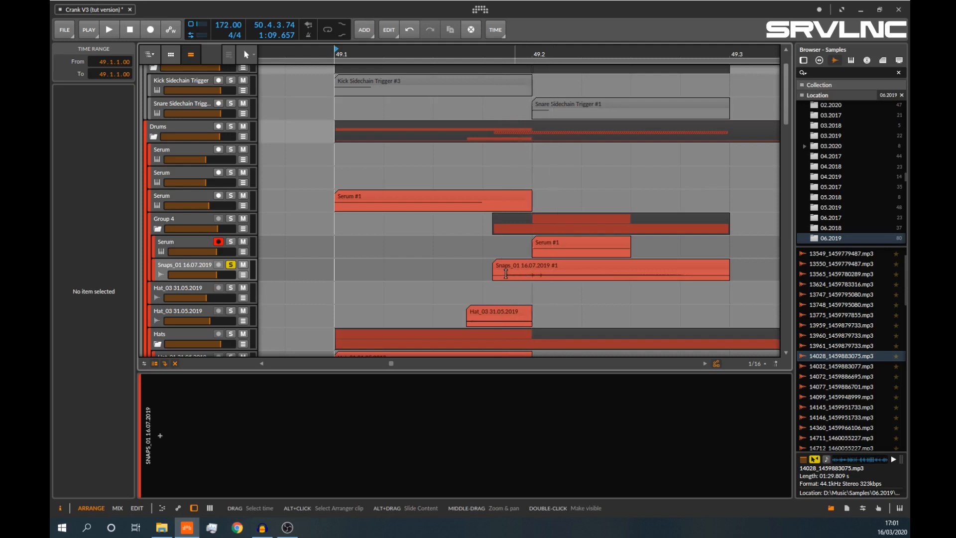
pyautogui.moveTo(520, 55); pyautogui.dragTo(422, 55)
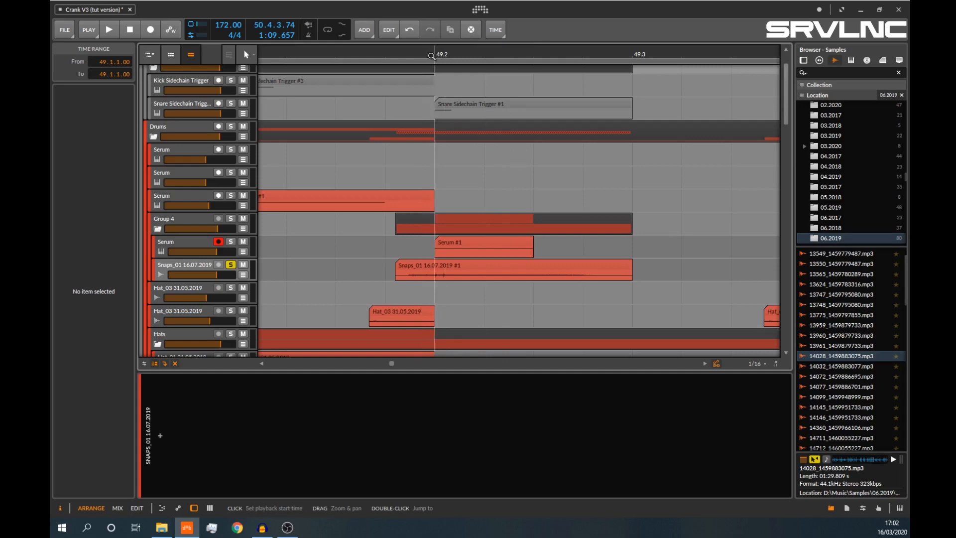
pyautogui.moveTo(431, 56); pyautogui.dragTo(366, 50)
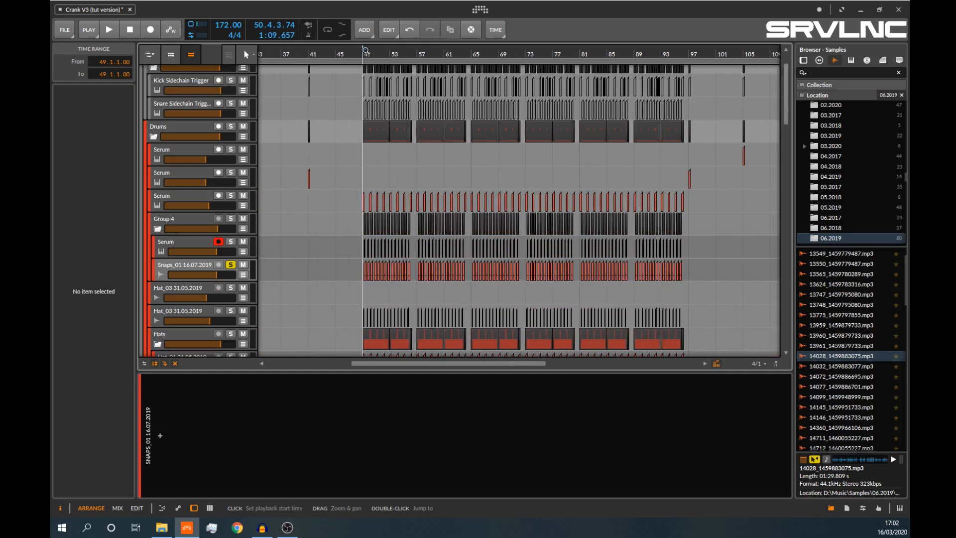
# - Switch the solo from Snaps_01 to Group 4, play the layered snare, and clear the solo
pyautogui.click(231, 265)
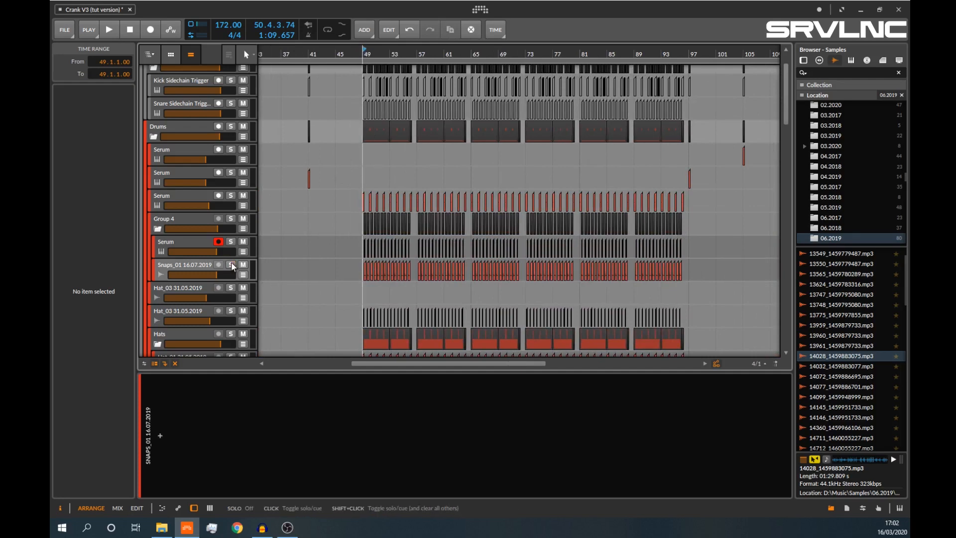
pyautogui.click(179, 218)
pyautogui.click(231, 218)
pyautogui.press('space')
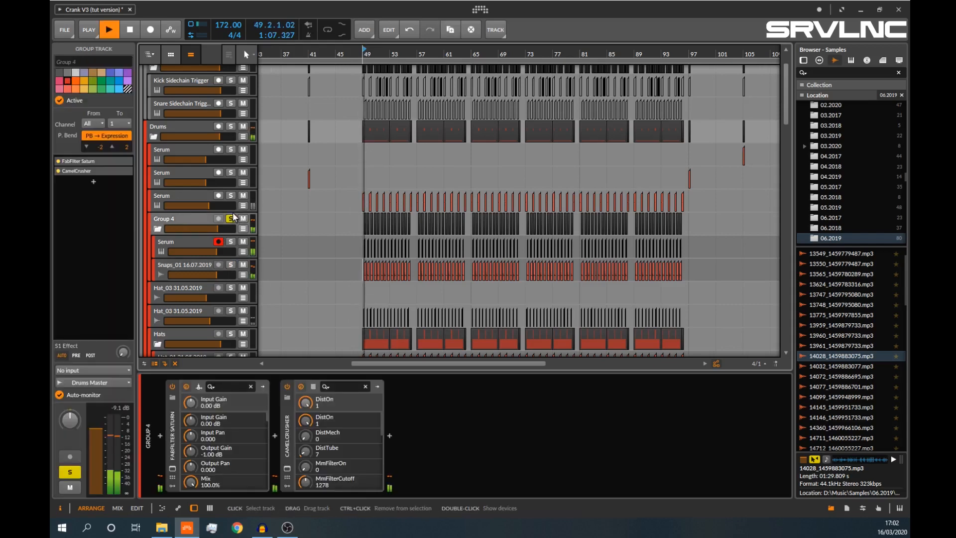
pyautogui.click(231, 218)
pyautogui.press('space')
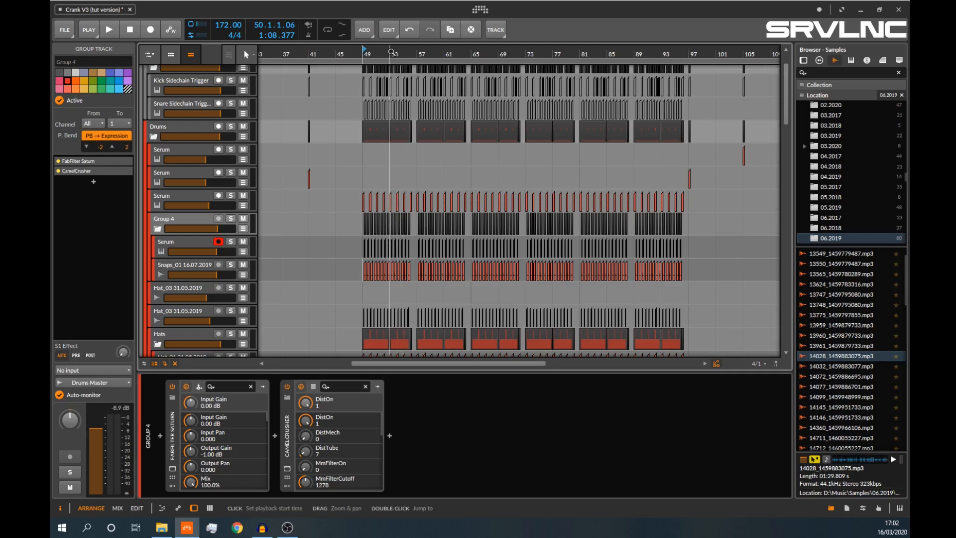
# - Solo the second Hat_03 track in the Drums group, play it briefly from bar 49, and clear the solo
pyautogui.scroll(-6, 382, 80)
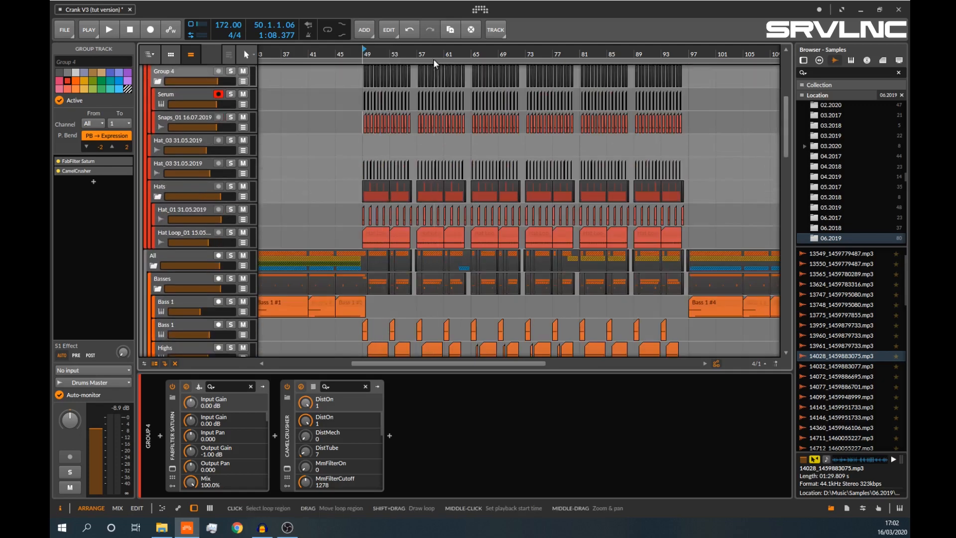
pyautogui.moveTo(438, 54); pyautogui.dragTo(390, 90)
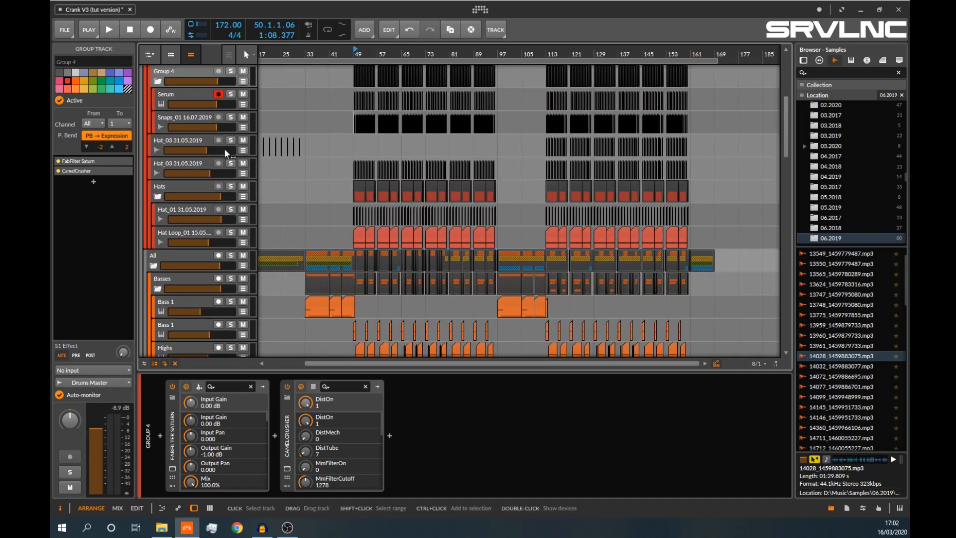
pyautogui.click(230, 163)
pyautogui.click(182, 160)
pyautogui.press('space')
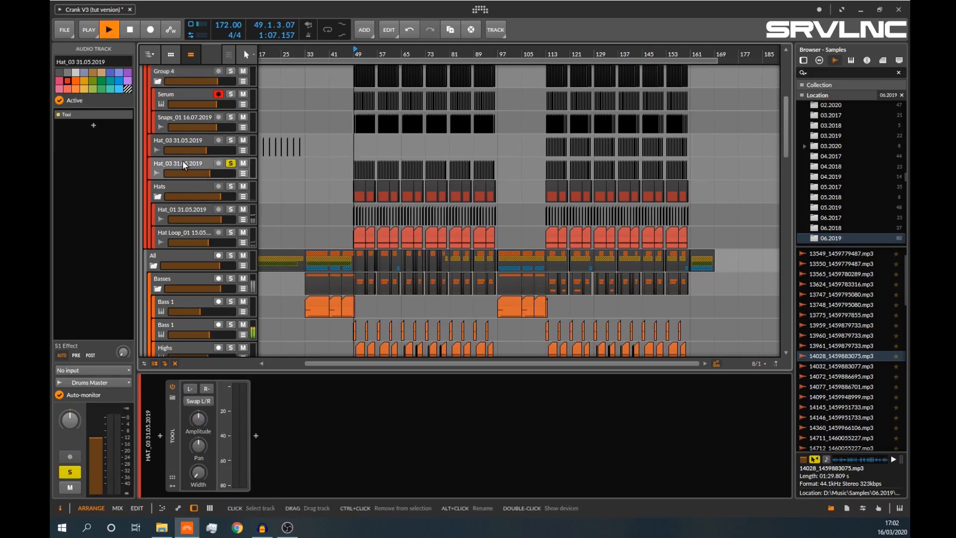
pyautogui.press('space')
pyautogui.click(231, 163)
# - Solo the Hat_01 track inside the Hats group, audition it briefly, and clear the solo
pyautogui.click(231, 210)
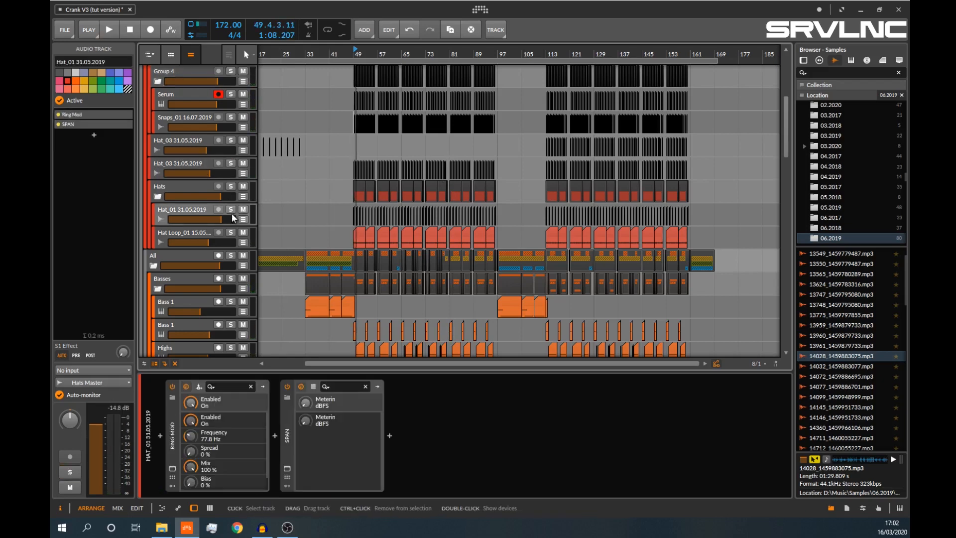
pyautogui.press('space')
pyautogui.press('space')
pyautogui.click(232, 210)
# - Solo and select the Hat Loop_01 track, audition it, and clear the solo
pyautogui.click(231, 233)
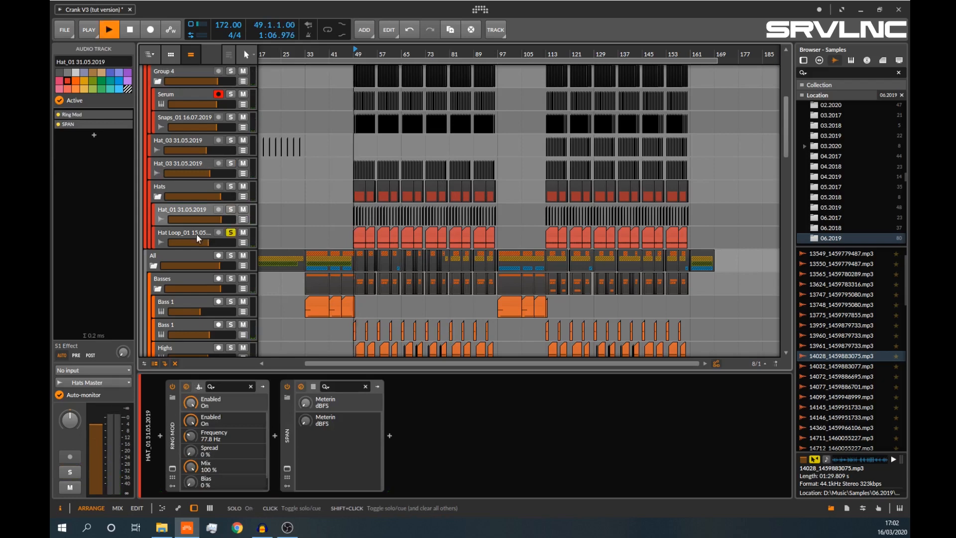
pyautogui.click(196, 234)
pyautogui.press('space')
pyautogui.press('space')
pyautogui.click(231, 233)
# - Select and solo the Highs track in the Basses group, play it from bar 49, and clear the solo
pyautogui.scroll(-3, 325, 210)
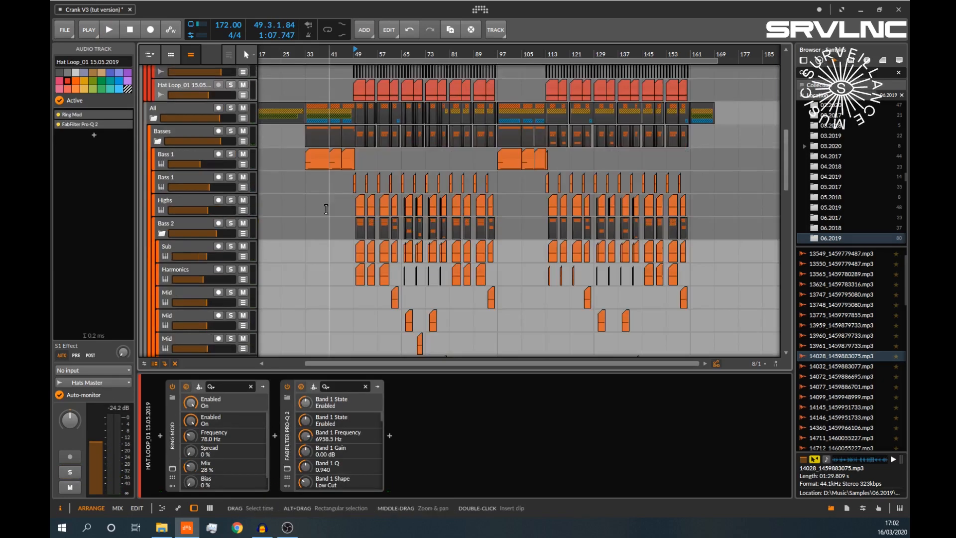
pyautogui.scroll(-2, 326, 210)
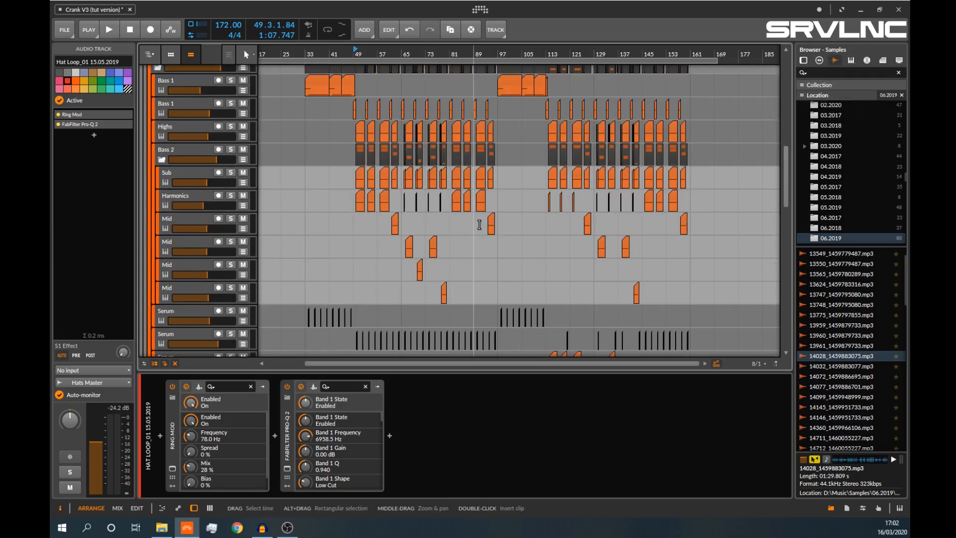
pyautogui.click(179, 124)
pyautogui.click(230, 126)
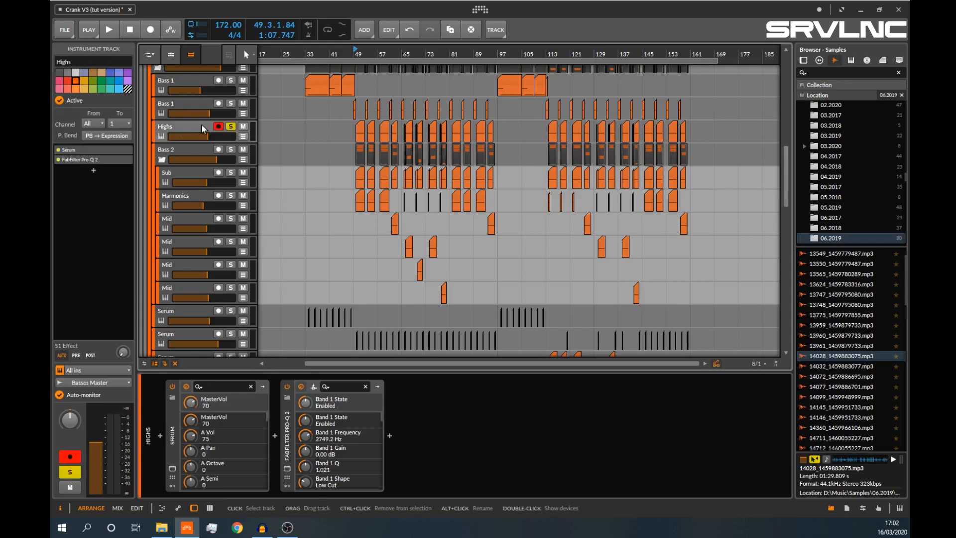
pyautogui.press('space')
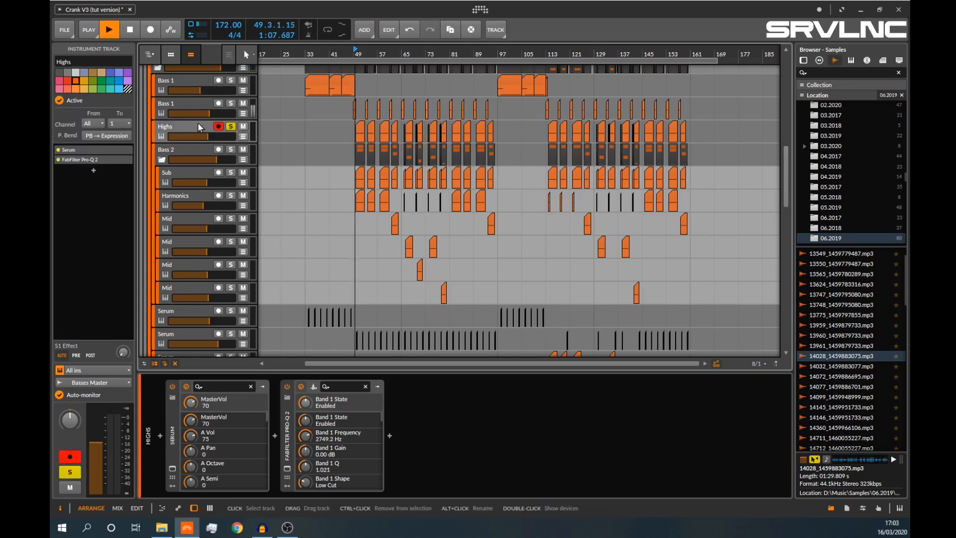
pyautogui.press('space')
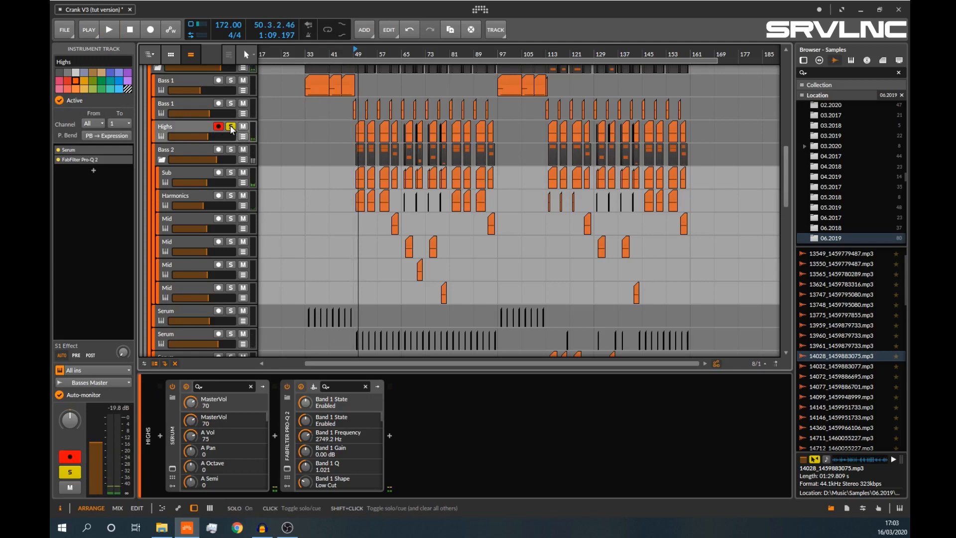
pyautogui.click(231, 127)
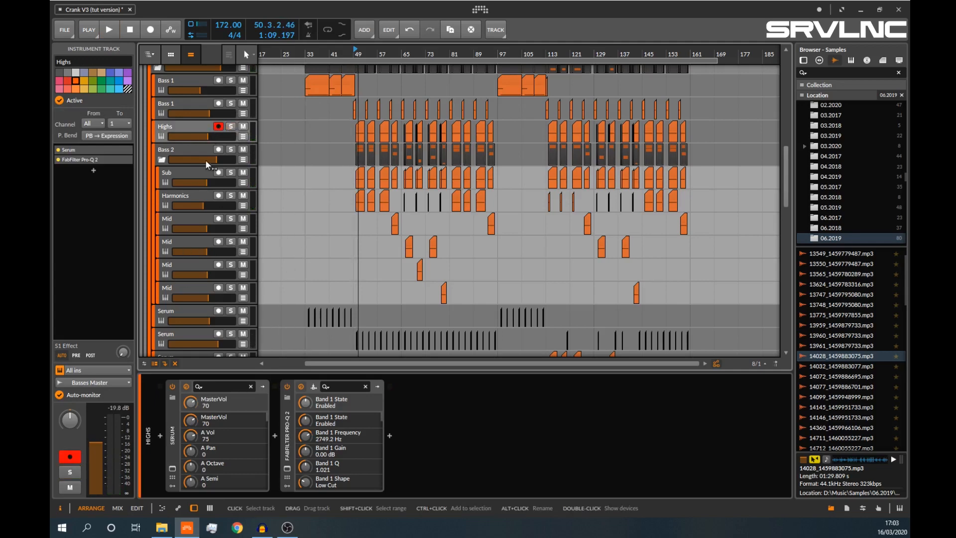
# - Solo the Bass 2 group, play it from bar 49, and switch the solo over to the Highs track
pyautogui.click(231, 150)
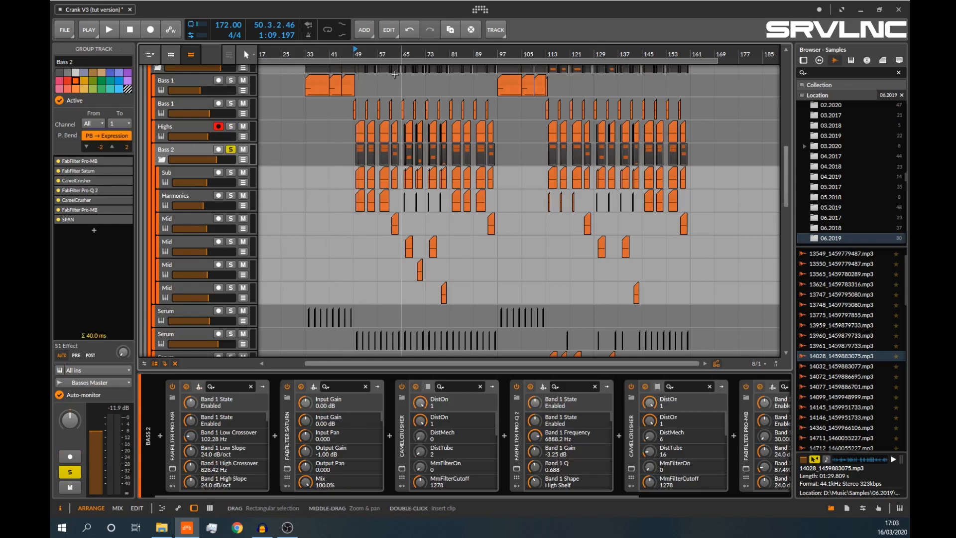
pyautogui.press('space')
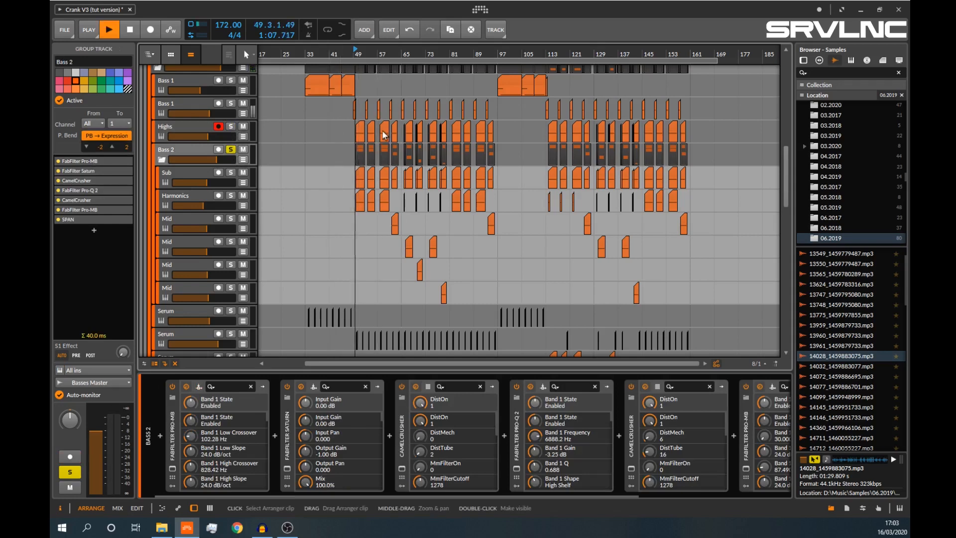
pyautogui.click(231, 150)
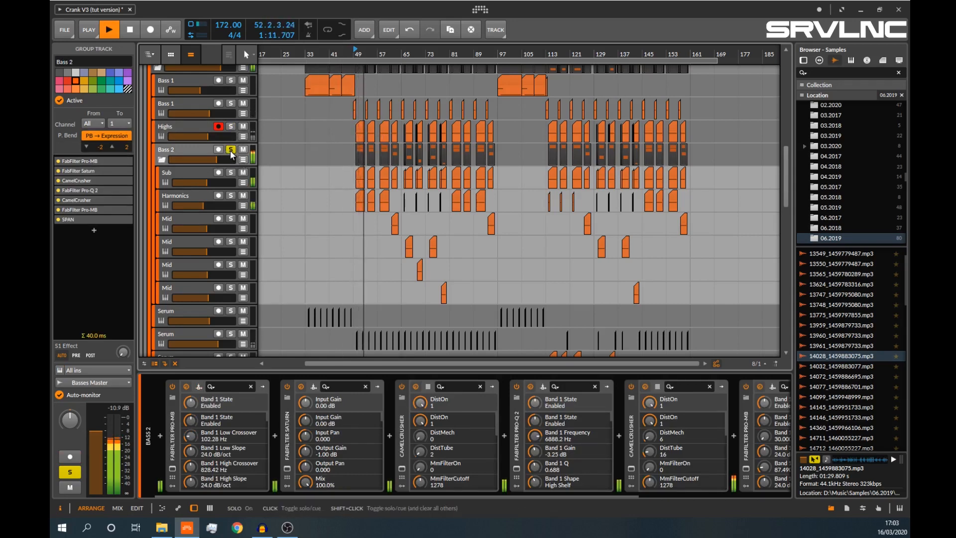
pyautogui.press('space')
pyautogui.click(231, 129)
pyautogui.click(231, 149)
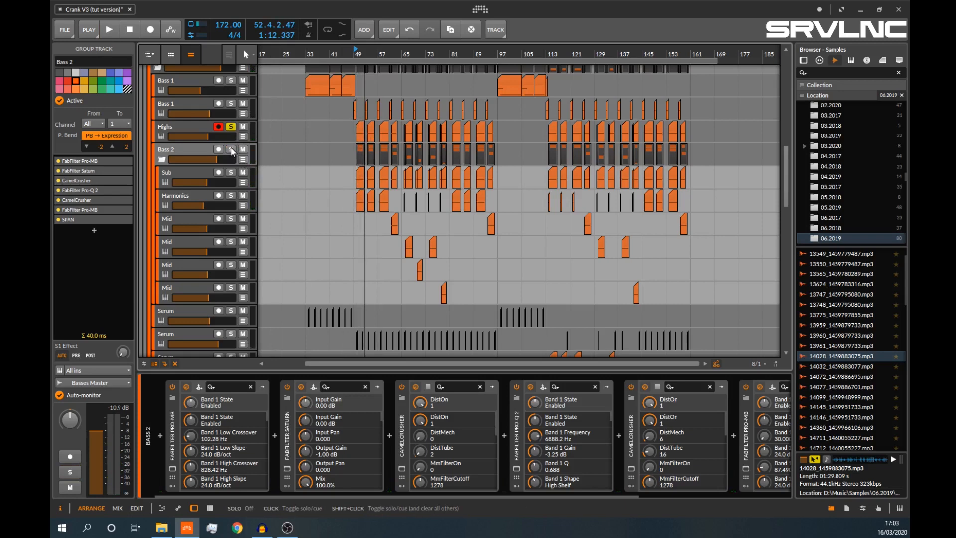
# - Play the soloed Bass 2 group together with the Highs track, stop playback, and clear the solos
pyautogui.press('space')
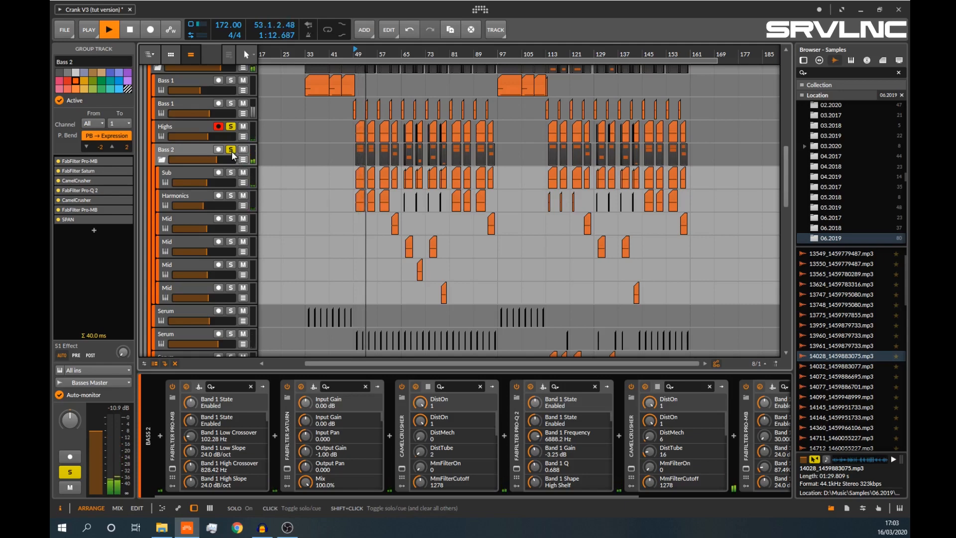
pyautogui.press('space')
pyautogui.click(233, 136)
pyautogui.click(232, 127)
pyautogui.scroll(2, 232, 147)
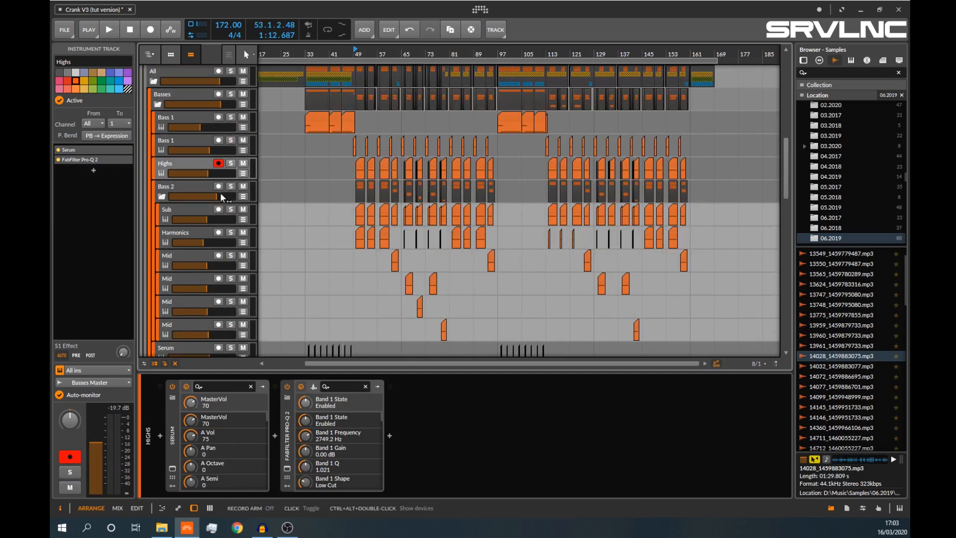
# - Select and solo the Sub track in the Bass 2 group, audition it briefly, and clear the solo
pyautogui.click(187, 214)
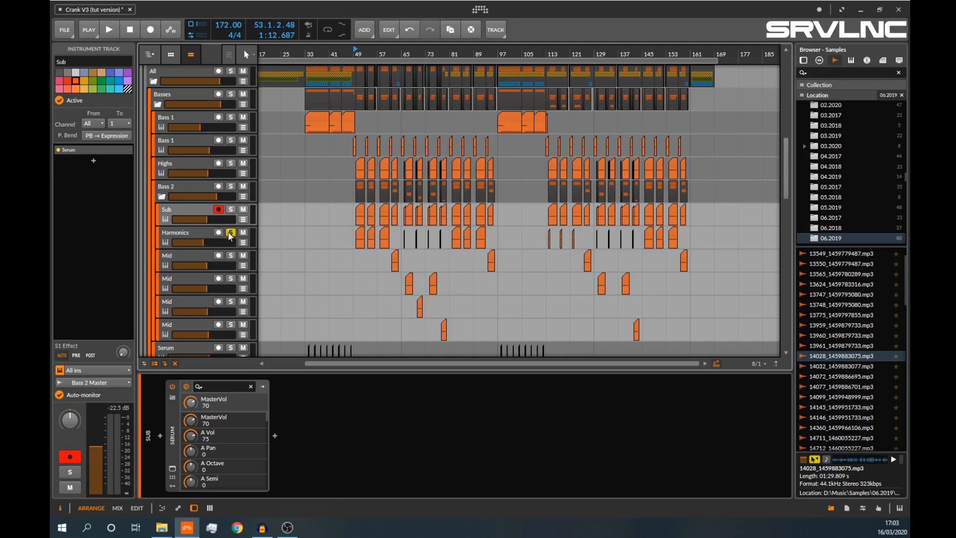
pyautogui.click(230, 209)
pyautogui.press('space')
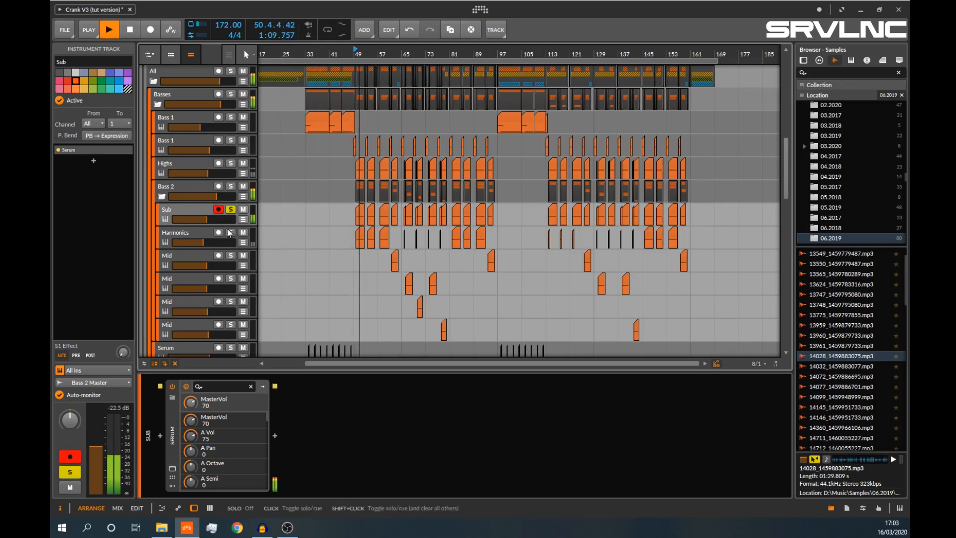
pyautogui.press('space')
pyautogui.click(233, 211)
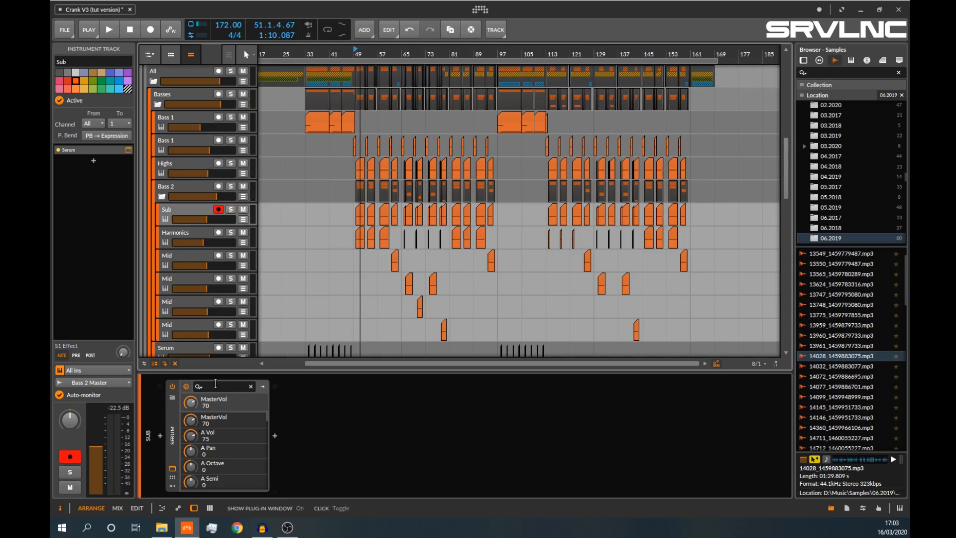
# - Open the Sub track's Serum, examine the oscillator A waveform in the table editor, and close the plug-in
pyautogui.click(173, 467)
pyautogui.click(454, 157)
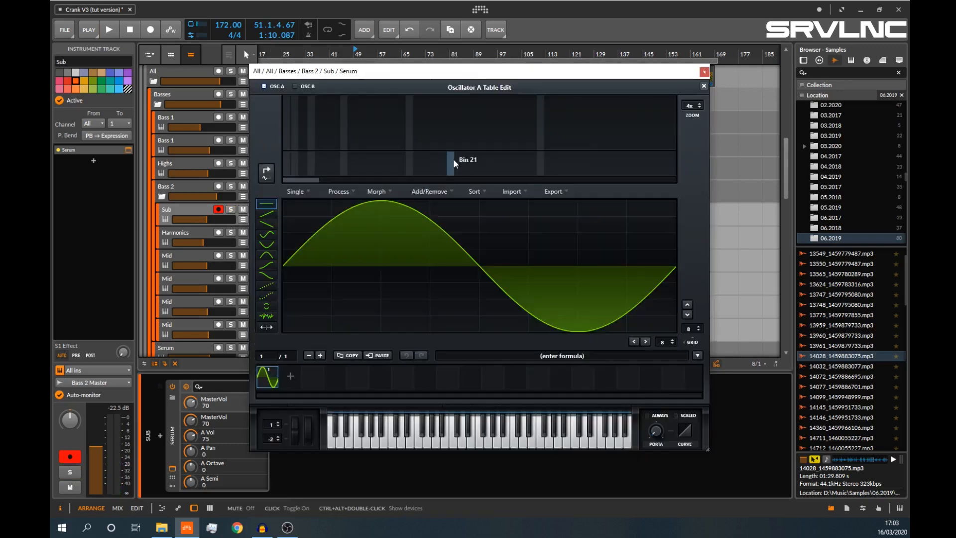
pyautogui.click(703, 86)
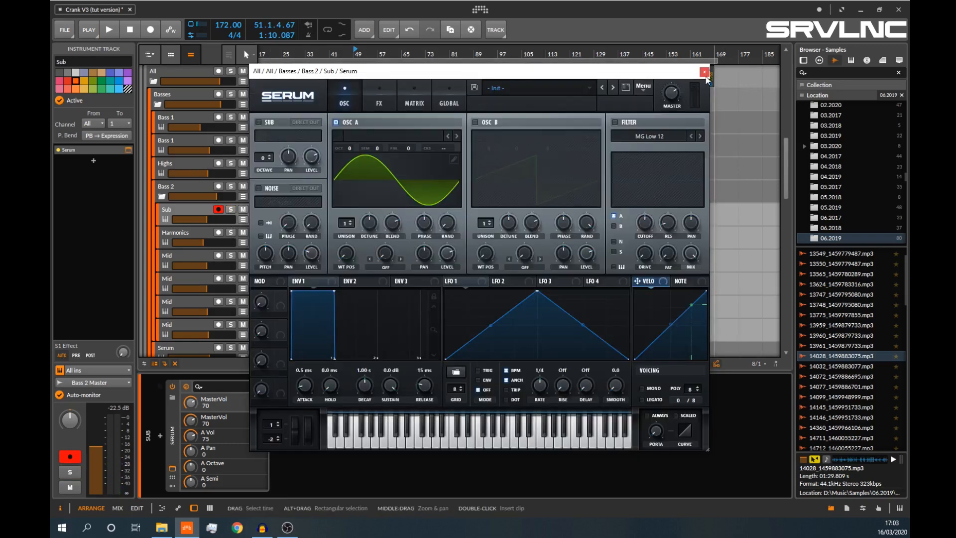
pyautogui.click(704, 72)
# - Solo and select the Harmonics track in the Bass 2 group and audition it briefly
pyautogui.click(231, 232)
pyautogui.click(199, 233)
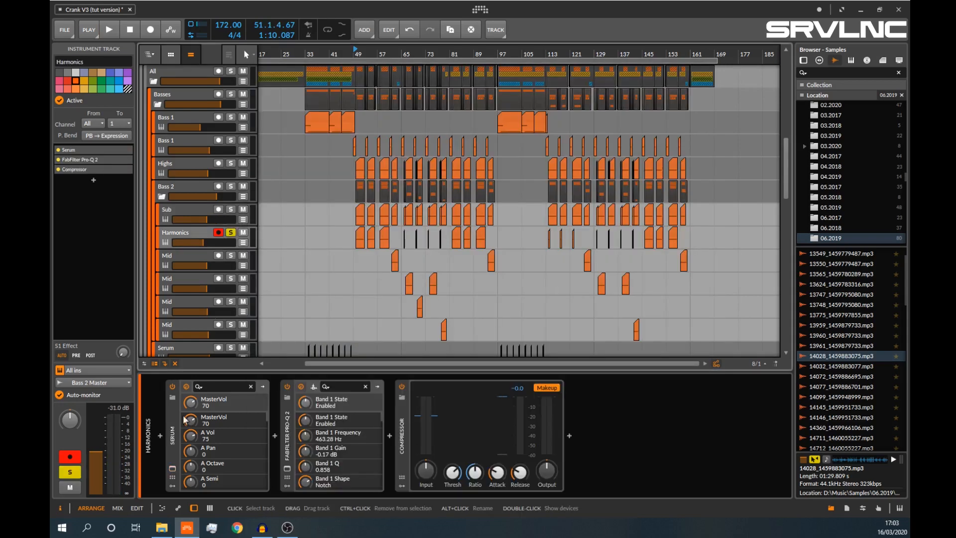
pyautogui.press('space')
pyautogui.press('space')
# - Open the Harmonics track's Serum, examine its oscillator, FM and macro setup, and close the plug-in
pyautogui.click(175, 472)
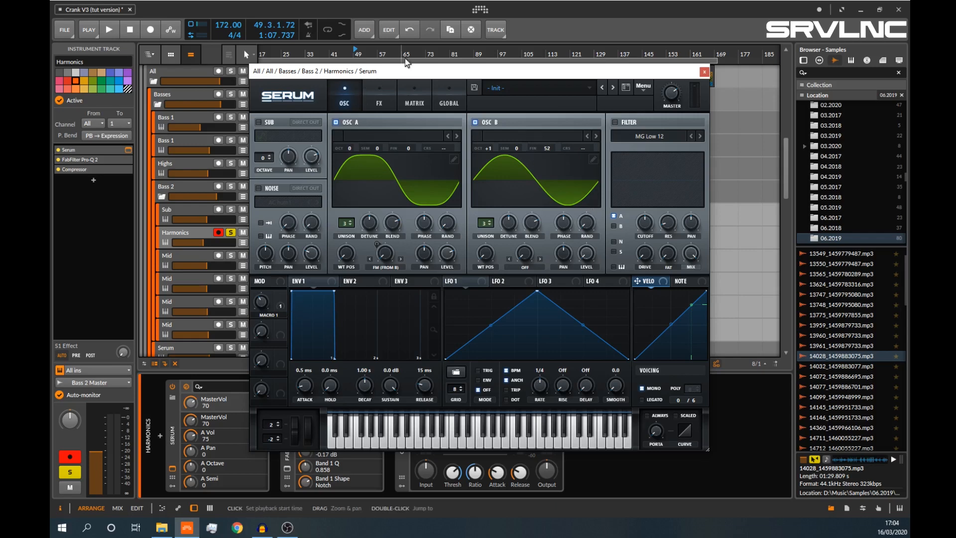
pyautogui.moveTo(416, 74); pyautogui.dragTo(371, 24)
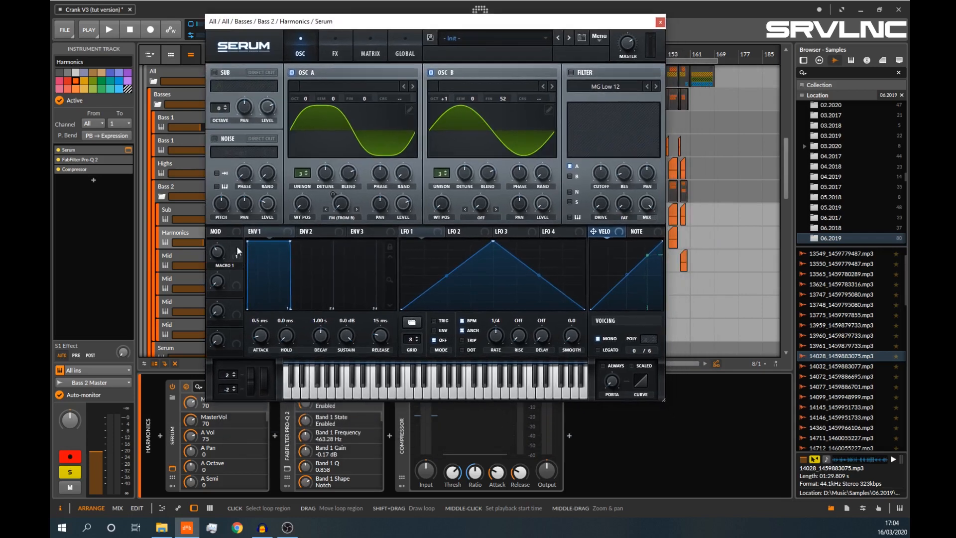
pyautogui.moveTo(599, 26); pyautogui.dragTo(741, 21)
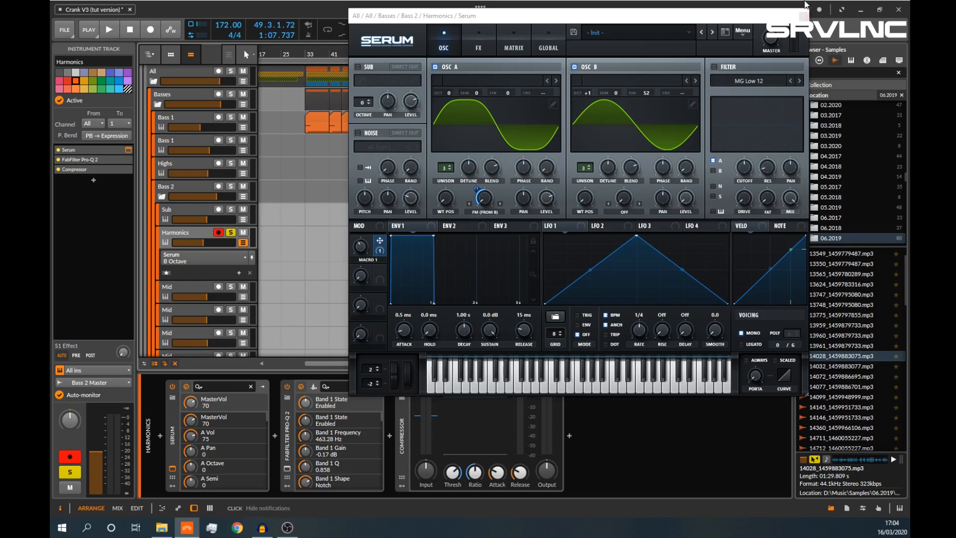
pyautogui.click(804, 15)
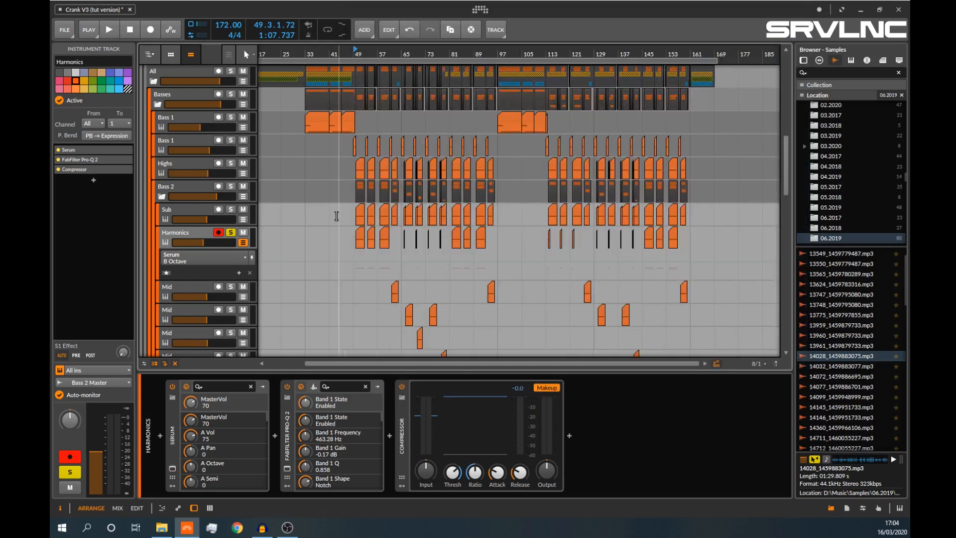
# - Show the Serum Macro 1 automation on the Harmonics track, examine its ramps up close, and hide the automation lane
pyautogui.click(231, 255)
pyautogui.click(227, 273)
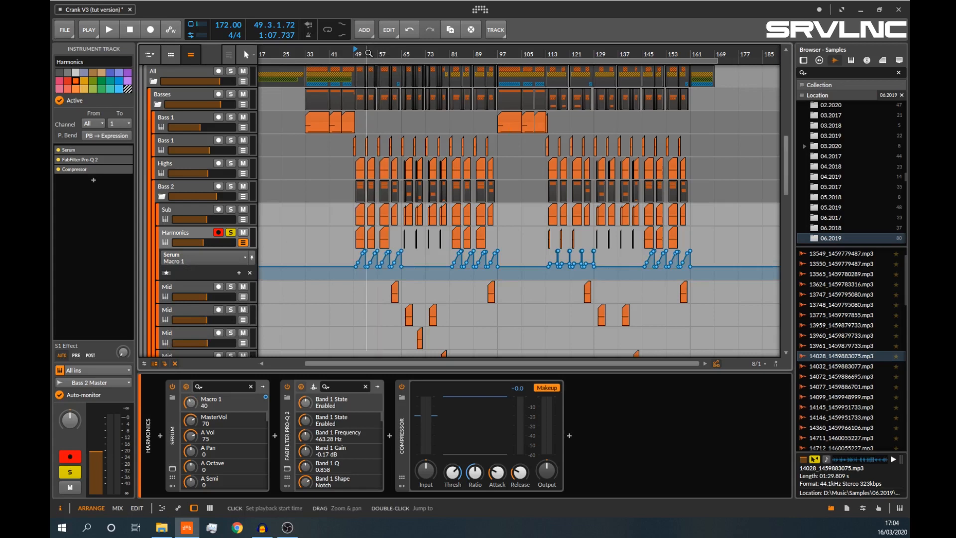
pyautogui.moveTo(368, 53); pyautogui.dragTo(398, 55)
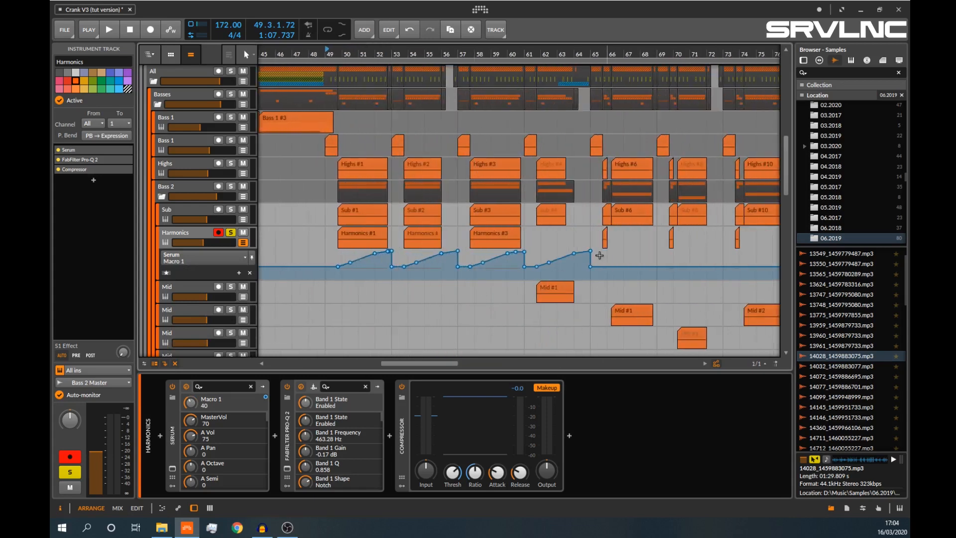
pyautogui.click(243, 243)
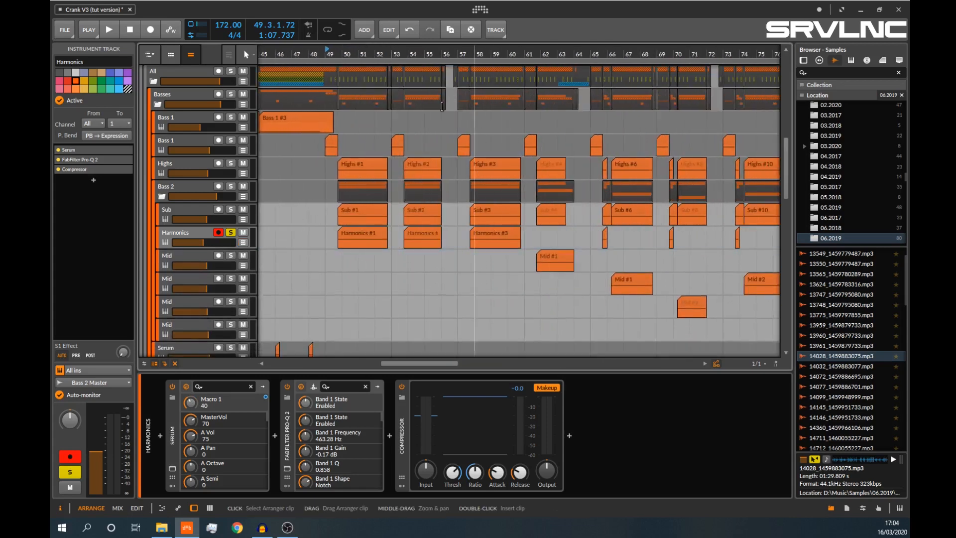
# - Examine the FabFilter Pro-Q 2 curve on the Harmonics track, close the plug-in, and clear the track's solo
pyautogui.click(287, 469)
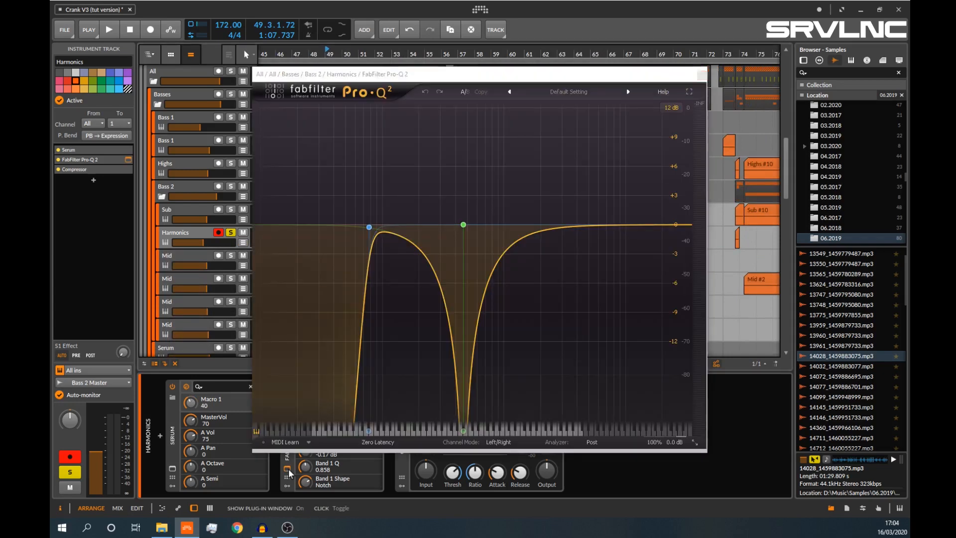
pyautogui.click(288, 469)
pyautogui.click(288, 469)
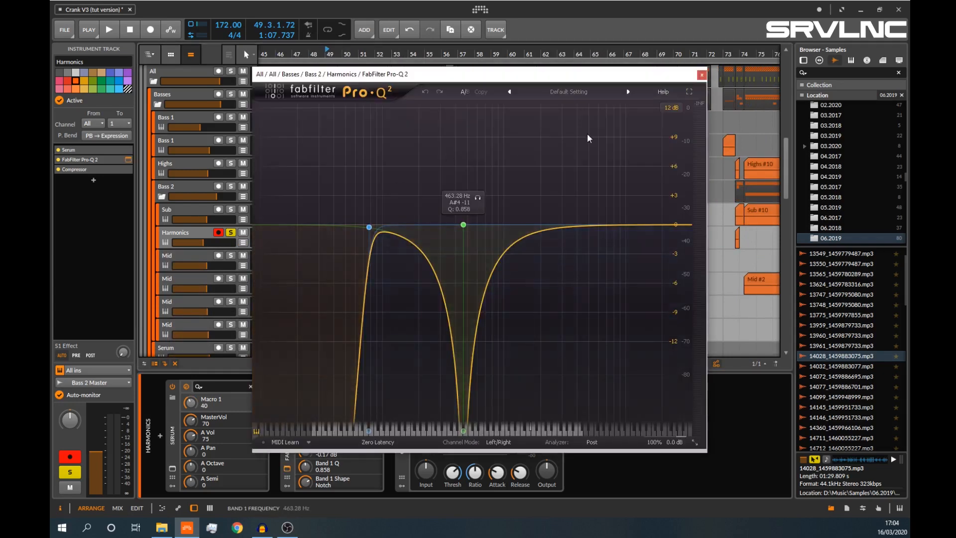
pyautogui.click(702, 75)
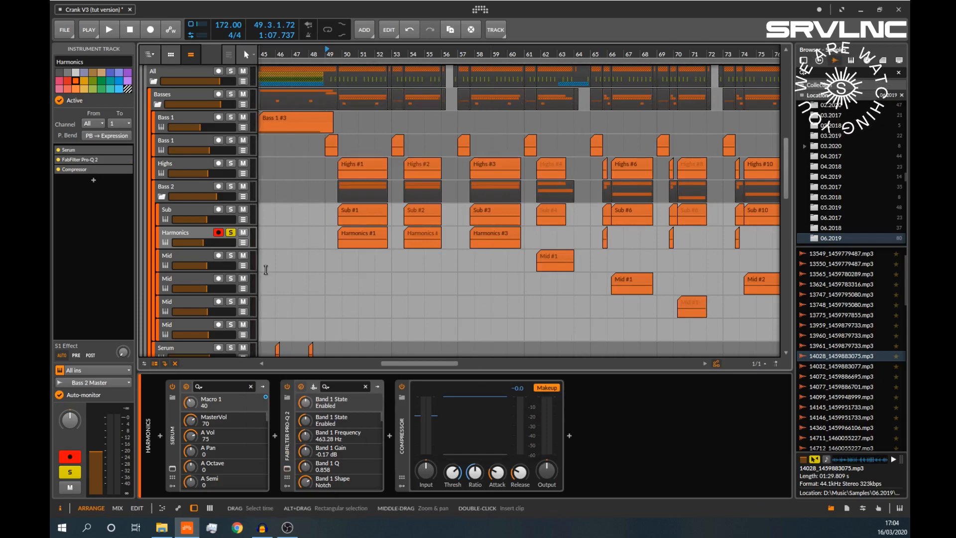
pyautogui.moveTo(391, 53); pyautogui.dragTo(359, 130)
pyautogui.click(230, 232)
# - Select and solo the first Mid track in the Bass 2 group and set the playback start to bar 61
pyautogui.click(200, 251)
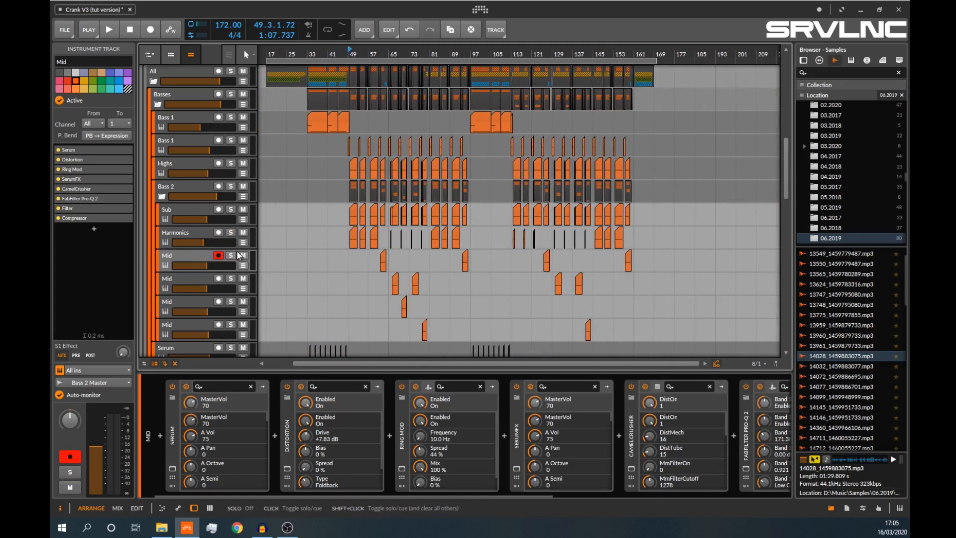
pyautogui.scroll(4, 386, 54)
pyautogui.click(365, 54)
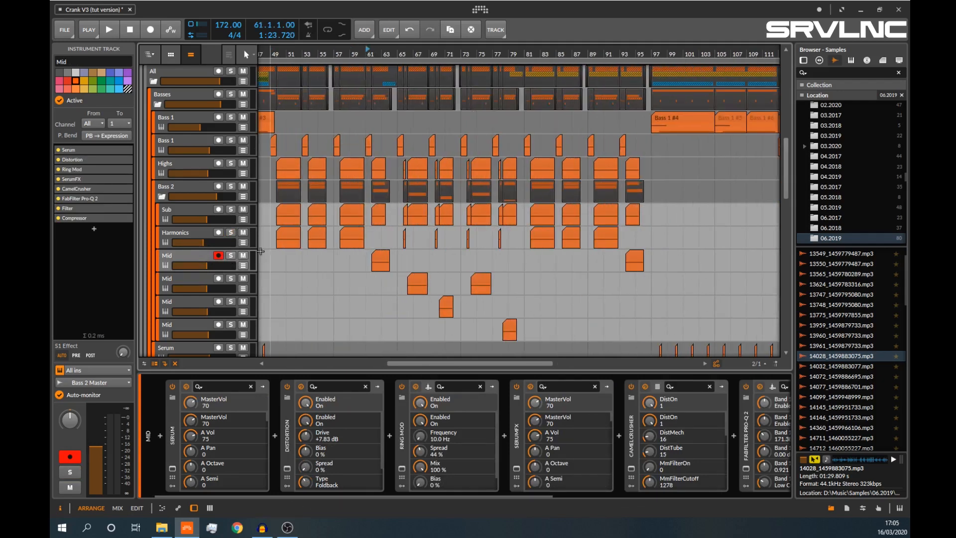
pyautogui.click(231, 255)
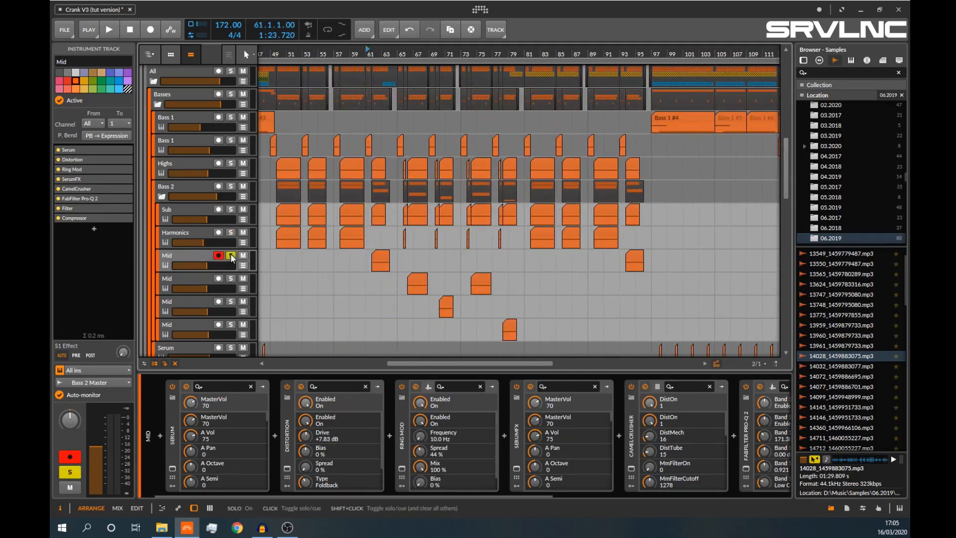
# - Examine the first Mid track's Serum patch, play the soloed track from bar 61, and clear the solo
pyautogui.click(172, 469)
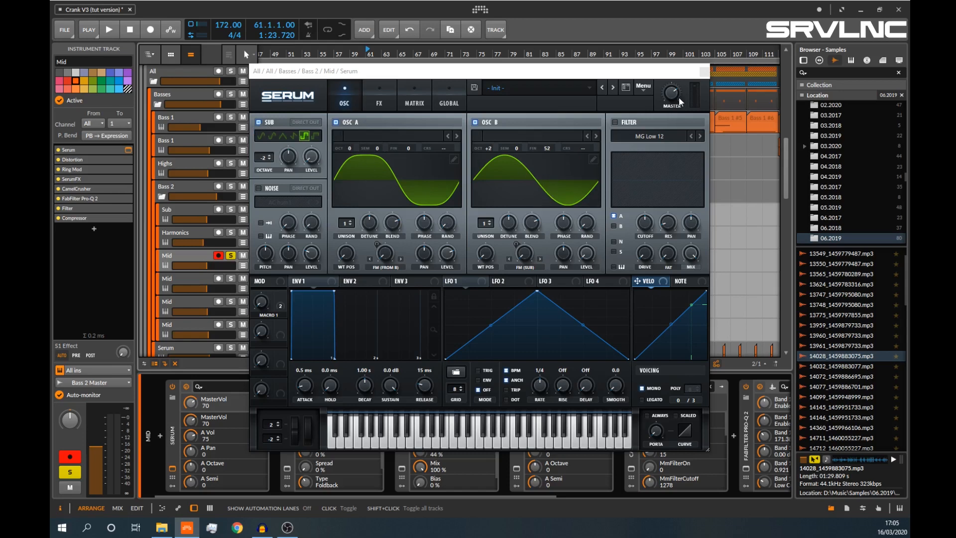
pyautogui.click(702, 72)
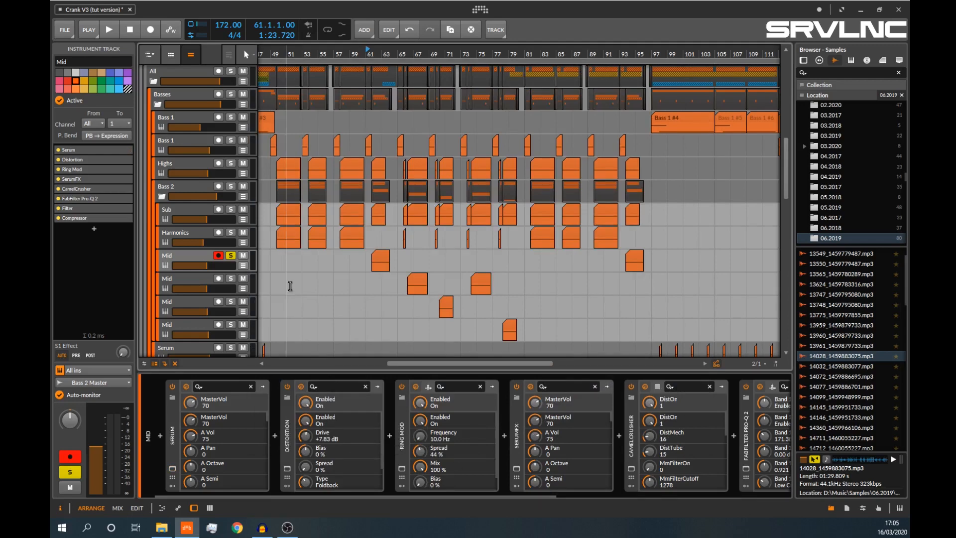
pyautogui.press('space')
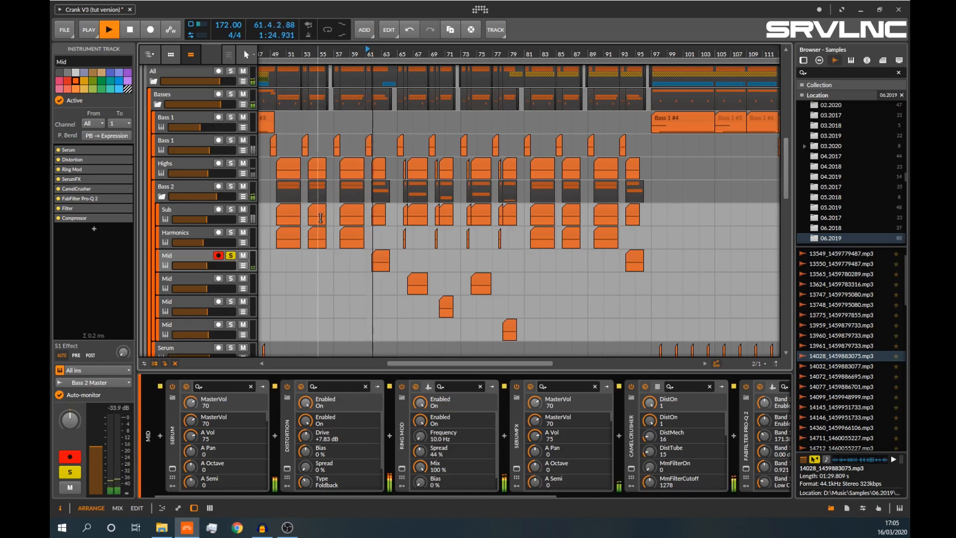
pyautogui.press('space')
pyautogui.click(231, 256)
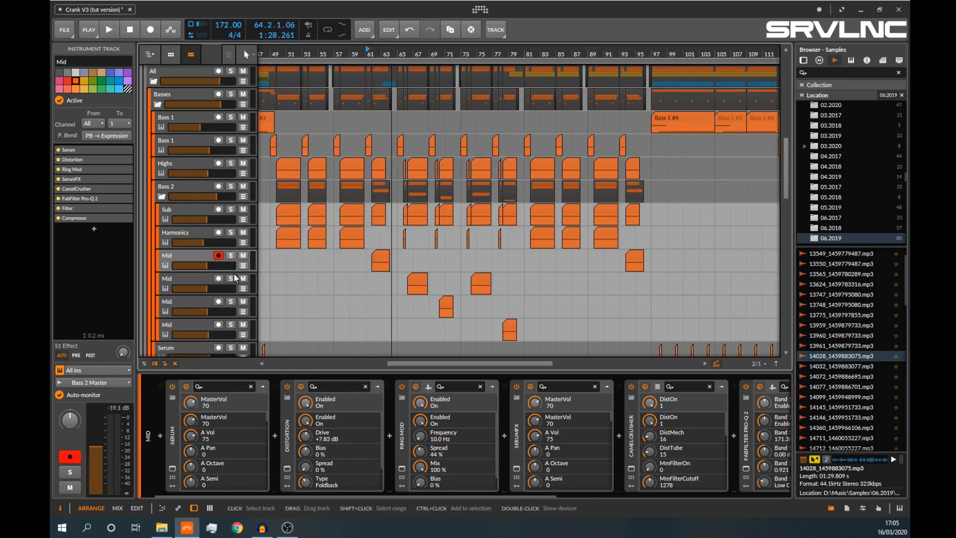
# - Solo and select the second Mid track in the Bass 2 group and audition it from bar 65
pyautogui.click(231, 278)
pyautogui.click(200, 278)
pyautogui.click(395, 288)
pyautogui.press('space')
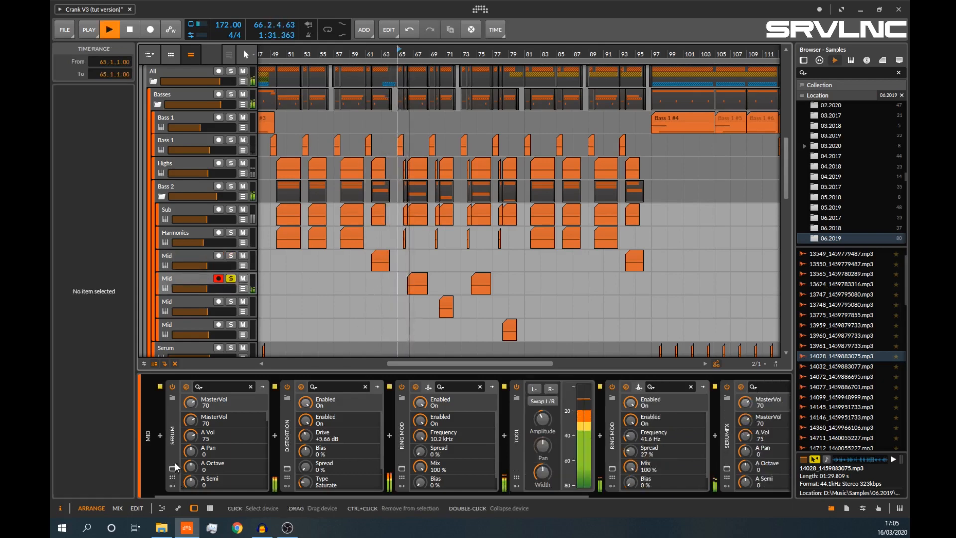
pyautogui.press('space')
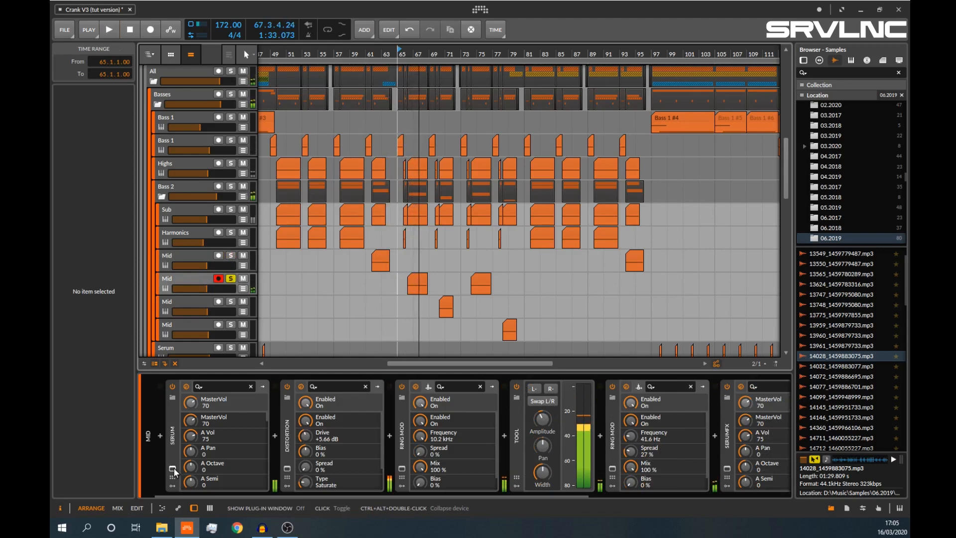
# - Open the second Mid track's Serum, examine its oscillator and FM settings, and close the plug-in
pyautogui.click(174, 468)
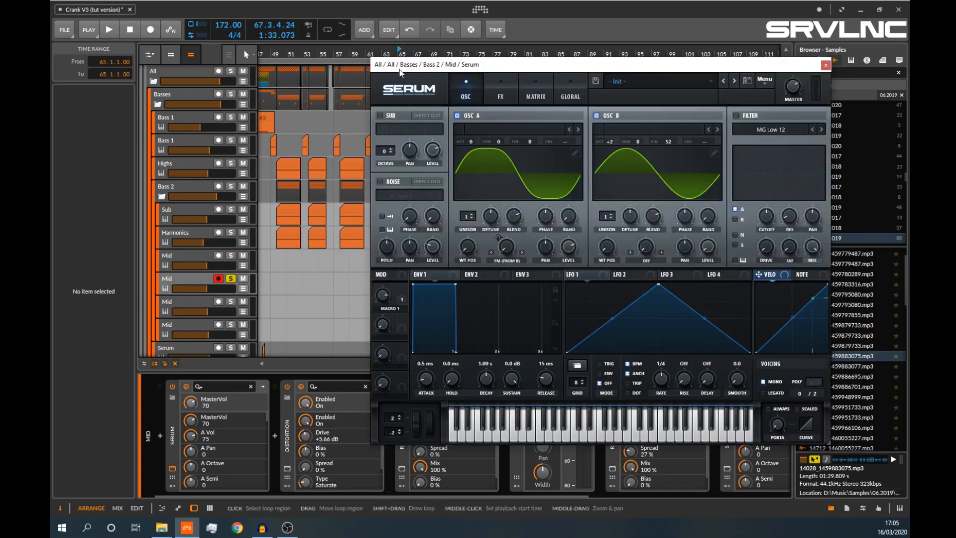
pyautogui.moveTo(438, 65); pyautogui.dragTo(478, 61)
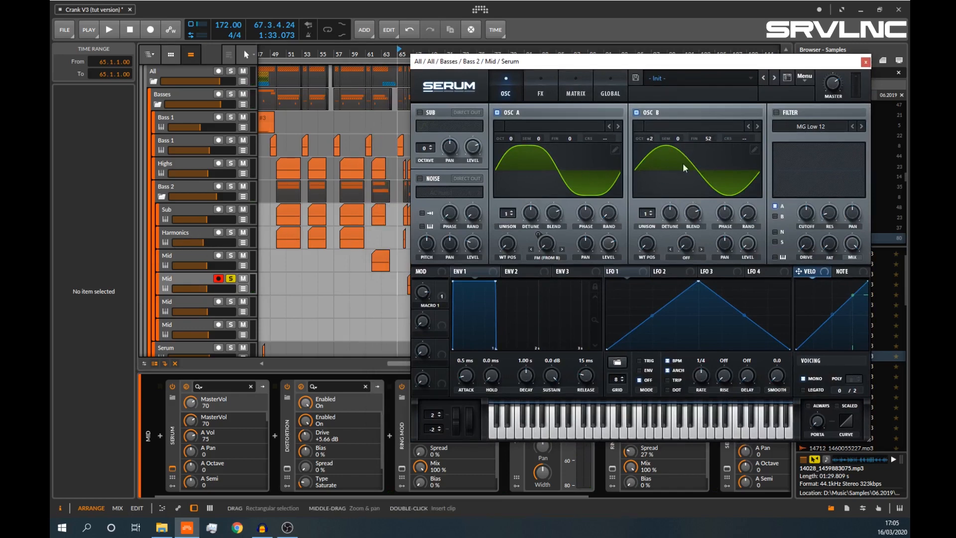
pyautogui.click(865, 62)
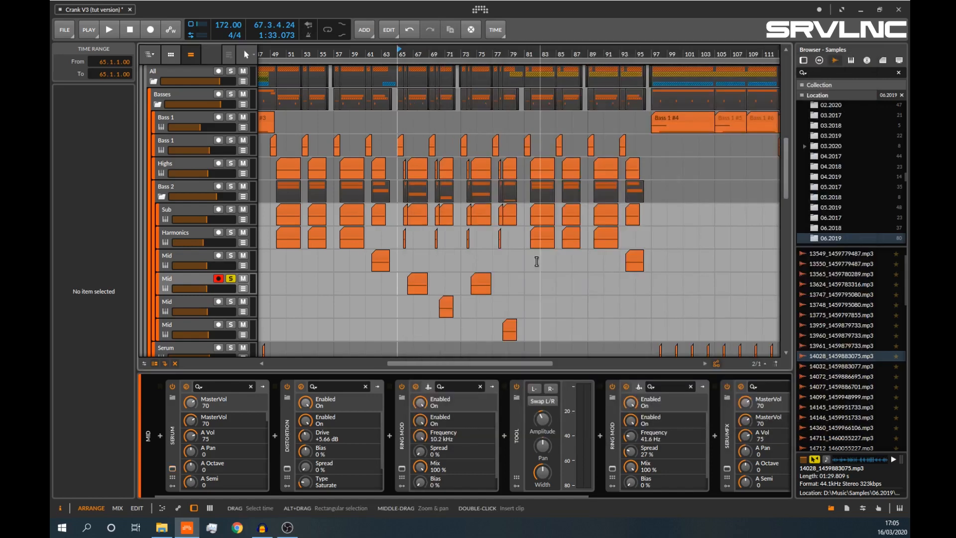
# - Play the second Mid track from bar 65 with the first Ring Mod switched off, and switch off the second Ring Mod during playback
pyautogui.click(402, 469)
pyautogui.click(399, 467)
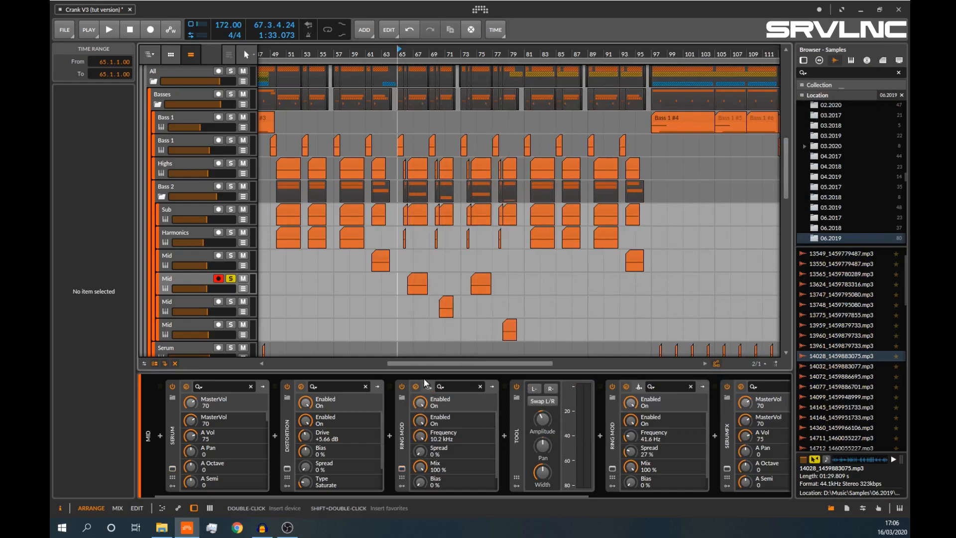
pyautogui.click(406, 383)
pyautogui.press('space')
pyautogui.click(401, 384)
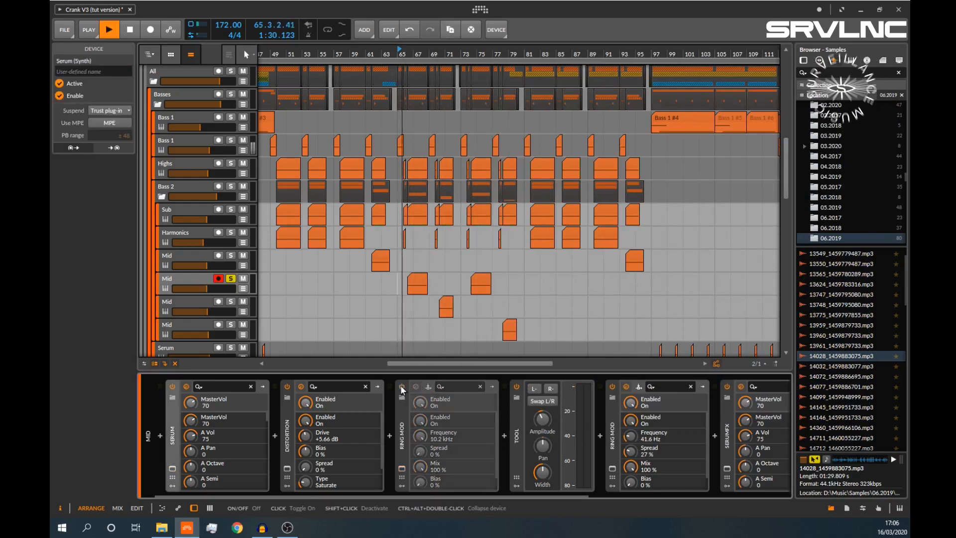
pyautogui.click(613, 386)
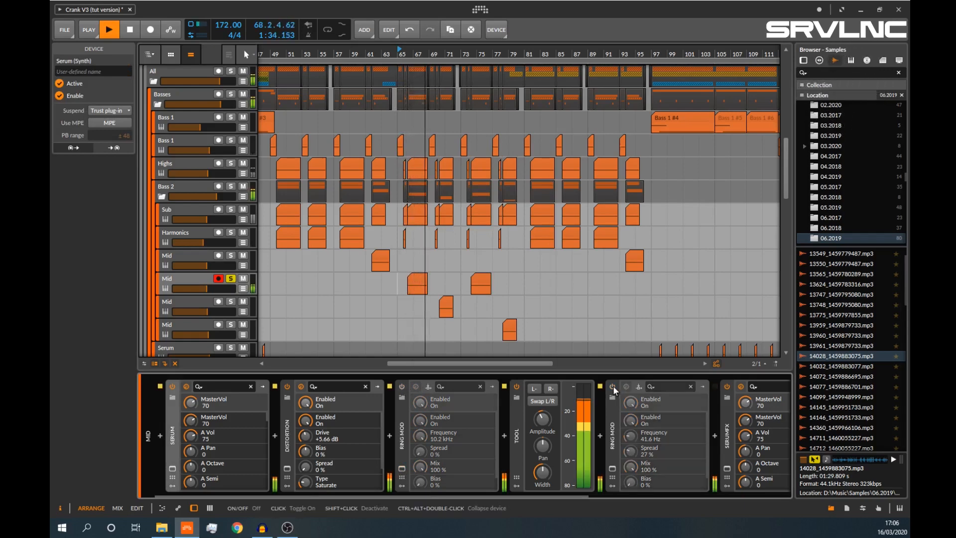
pyautogui.press('space')
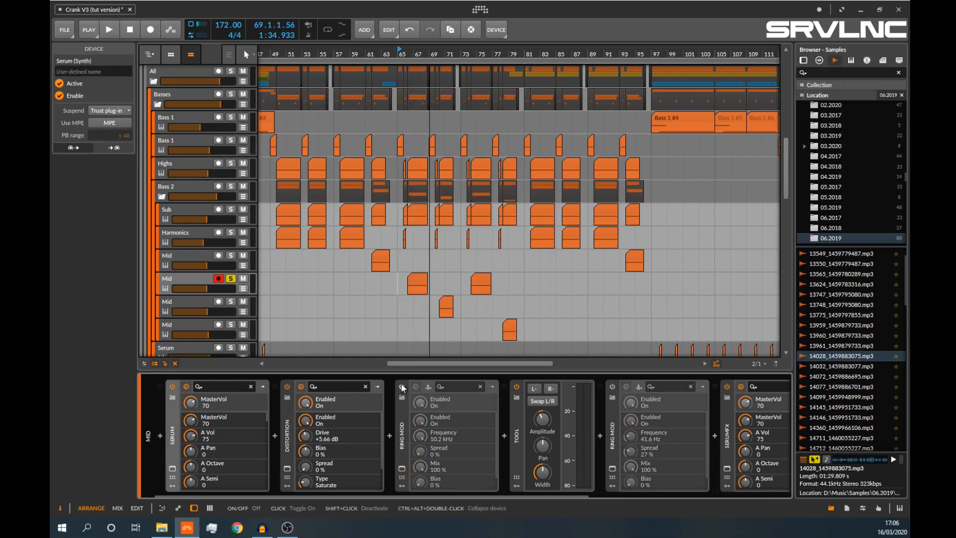
# - Switch the second Mid track's first Ring Mod back on and play the track from bar 65
pyautogui.click(402, 384)
pyautogui.click(402, 384)
pyautogui.click(401, 385)
pyautogui.press('space')
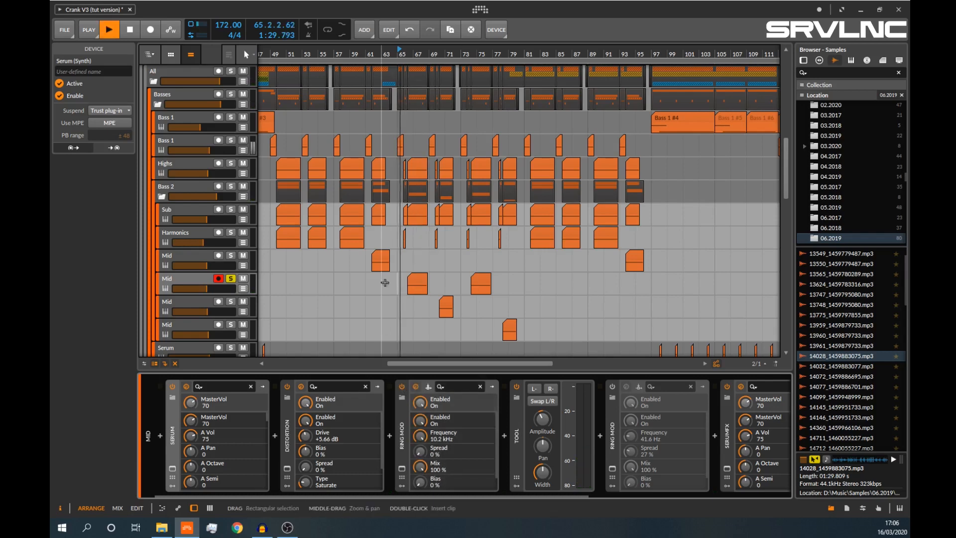
# - Examine the second Mid track's first Ring Mod during playback, stop, and check the track's Serum oscillator and FM settings
pyautogui.scroll(4, 408, 61)
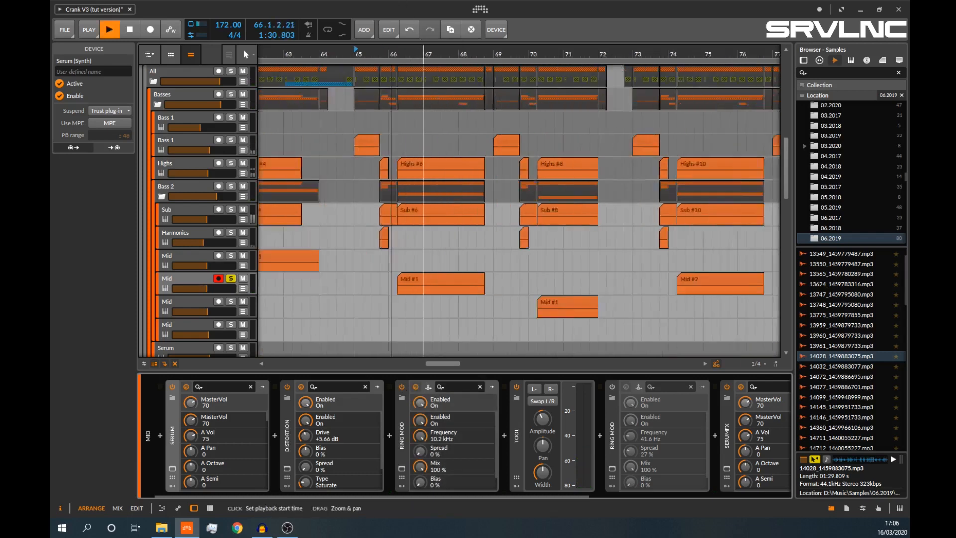
pyautogui.click(403, 469)
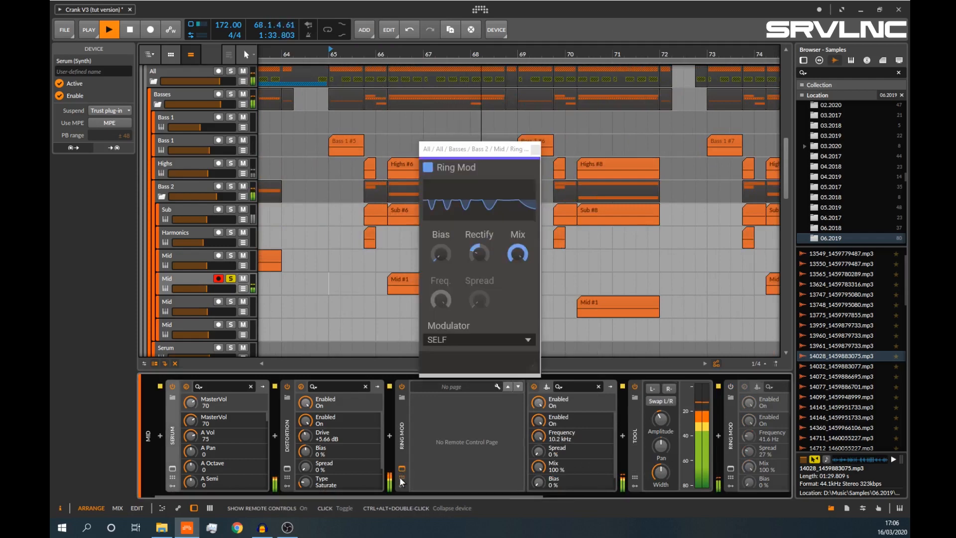
pyautogui.press('space')
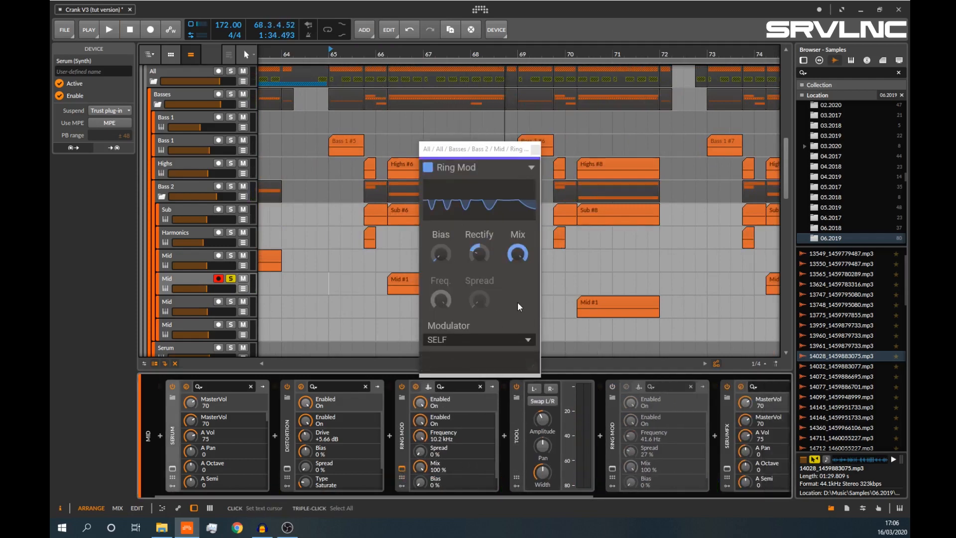
pyautogui.click(174, 467)
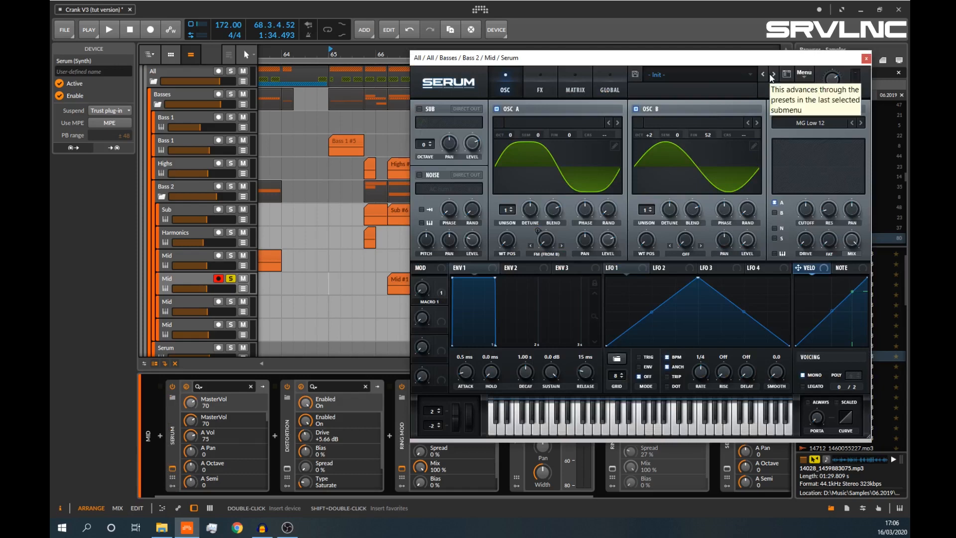
pyautogui.click(867, 59)
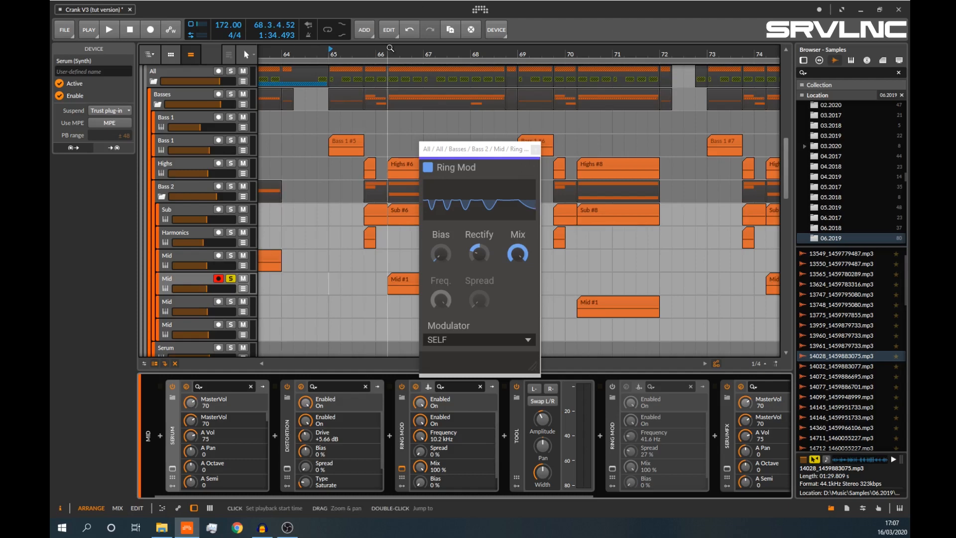
# - Play the soloed second Mid track from just before its first clip in bar 66, with the first Ring Mod's window open
pyautogui.moveTo(387, 53); pyautogui.dragTo(378, 88)
pyautogui.click(392, 285)
pyautogui.press('space')
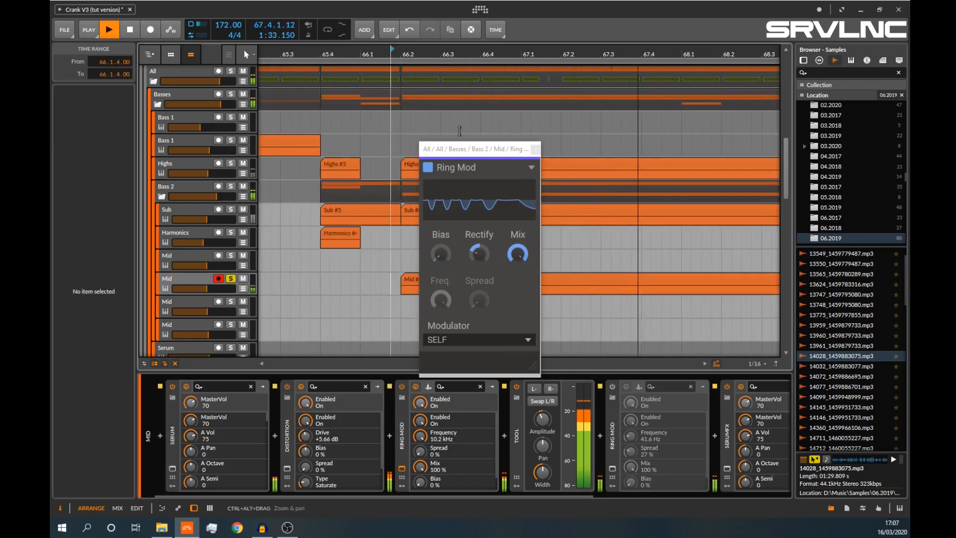
pyautogui.moveTo(431, 53); pyautogui.dragTo(347, 19)
pyautogui.press('space')
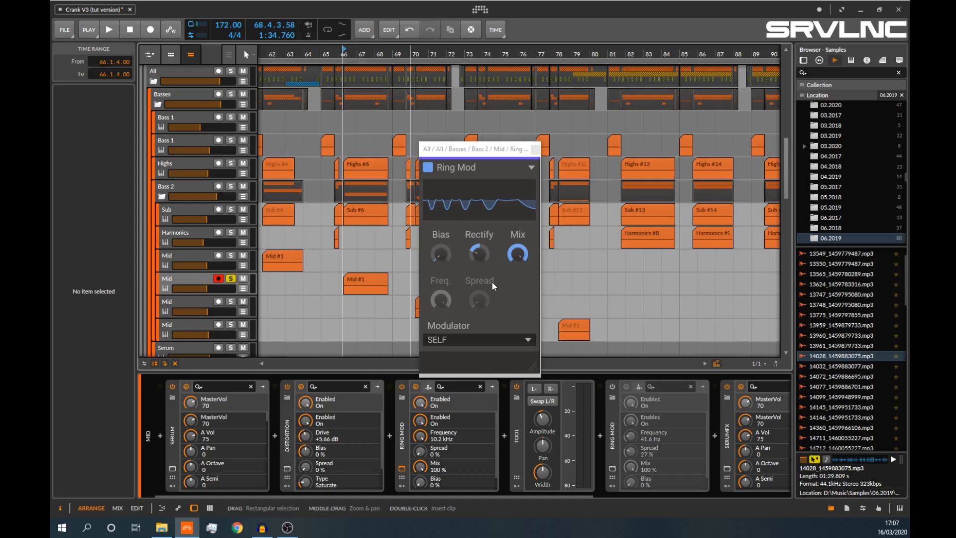
# - Close the first Ring Mod's window, switch the second Ring Mod on and audition it from bar 66 with its settings open
pyautogui.click(402, 468)
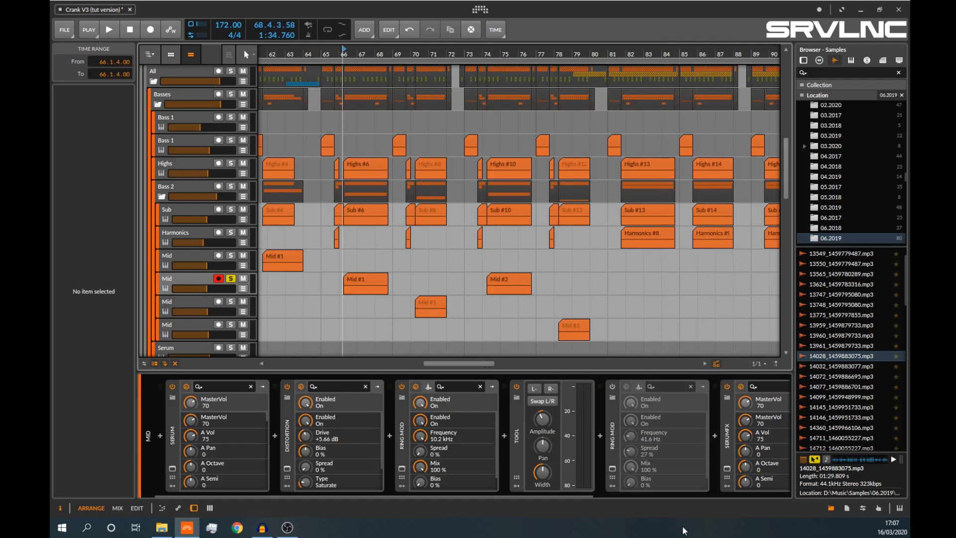
pyautogui.click(618, 387)
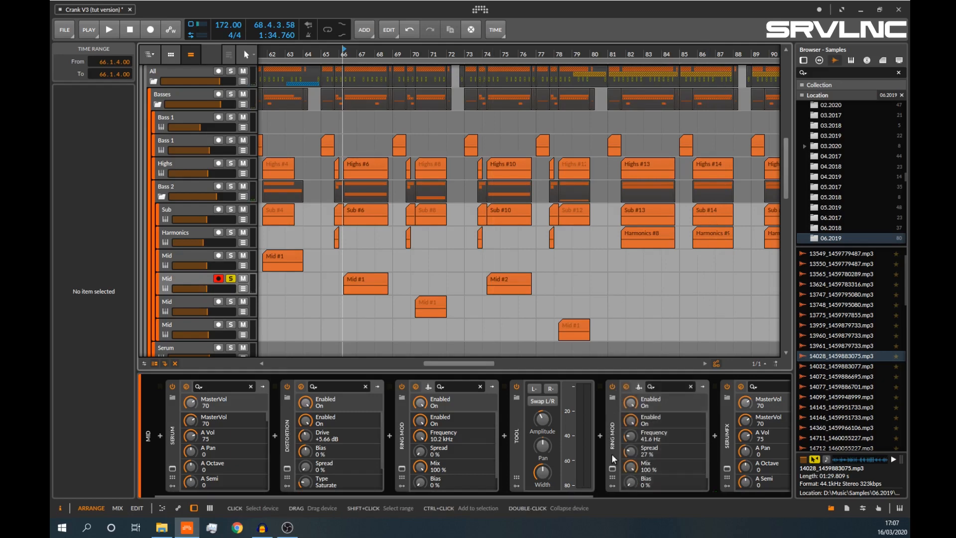
pyautogui.click(612, 468)
pyautogui.press('space')
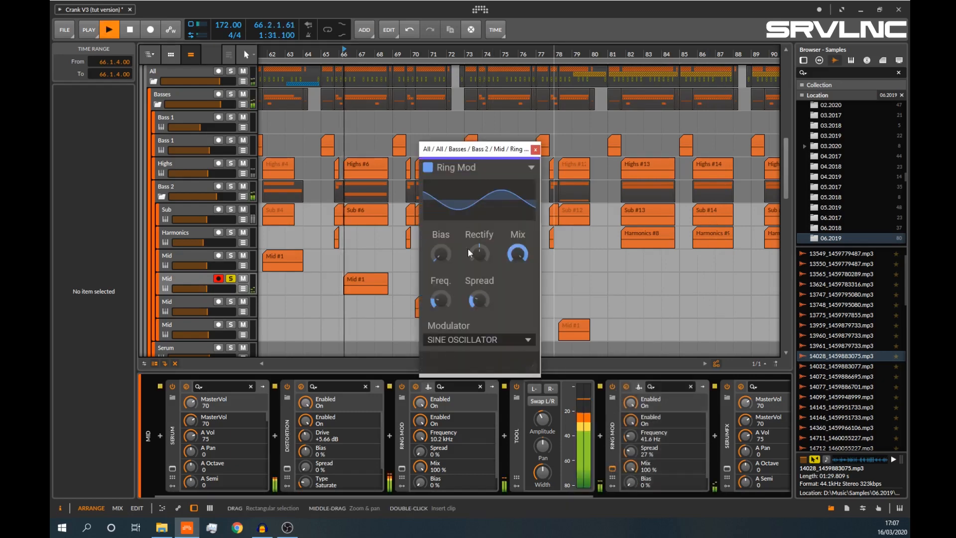
pyautogui.press('space')
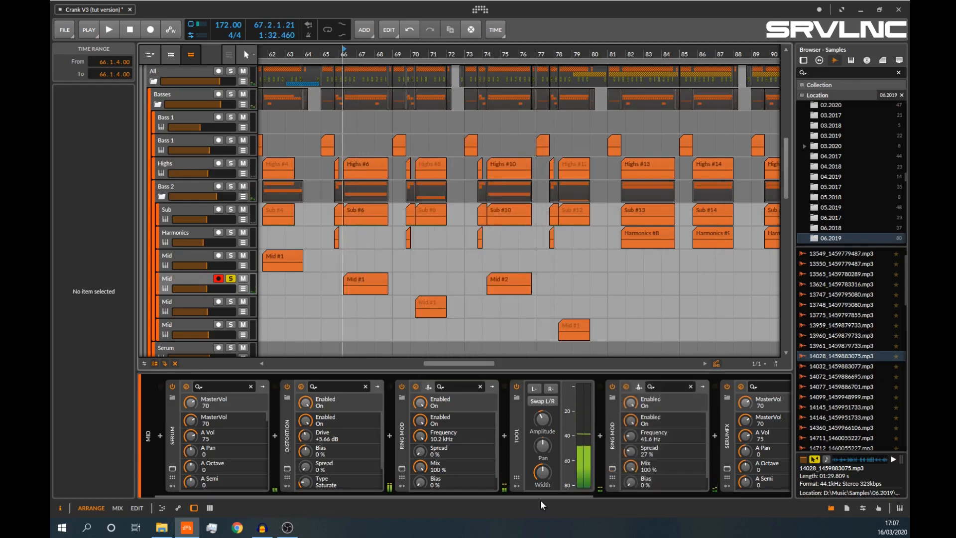
# - Check the second Mid track's Distortion settings, close them and hide the device chain
pyautogui.moveTo(551, 493); pyautogui.dragTo(328, 490)
pyautogui.click(288, 468)
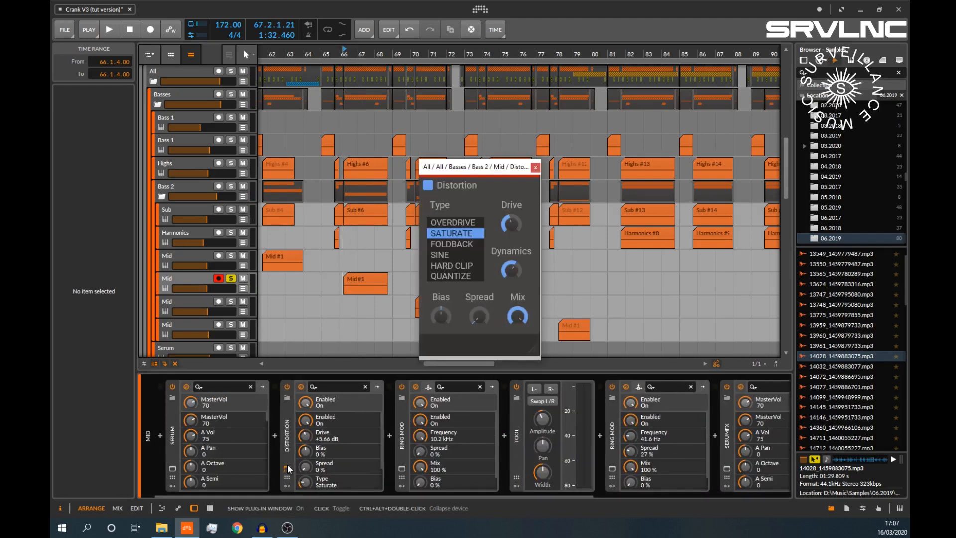
pyautogui.click(288, 468)
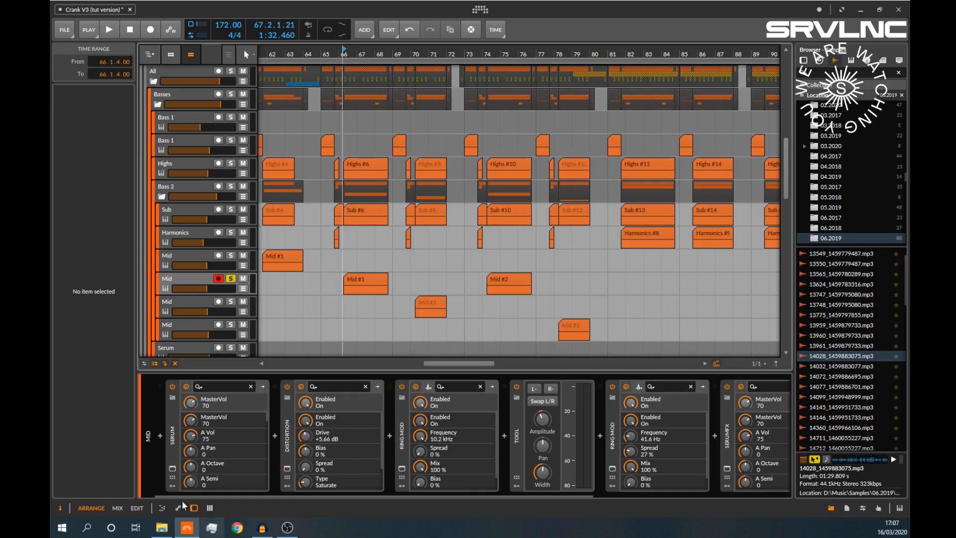
pyautogui.click(193, 506)
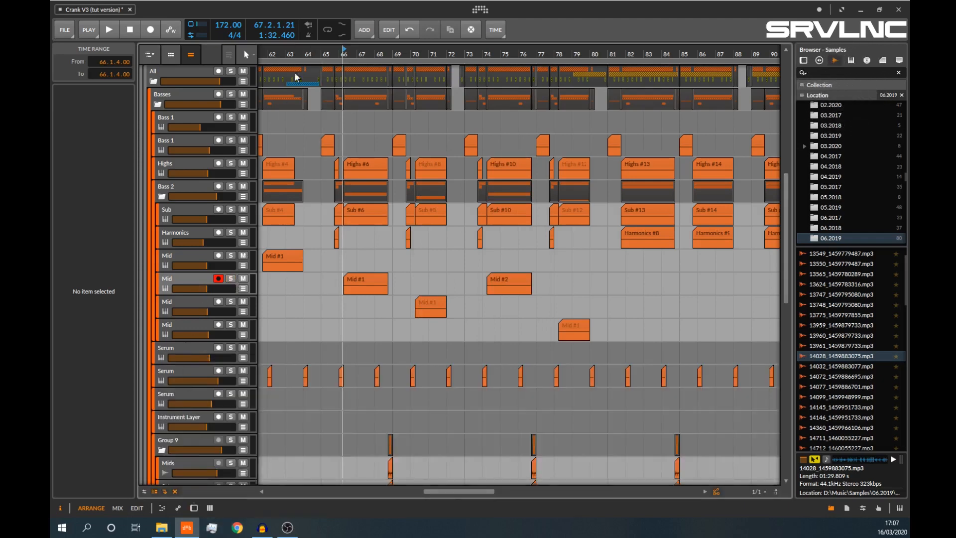
# - Select the second, third and fourth Mid tracks in turn to compare their device chains and where their clips sit
pyautogui.moveTo(319, 59); pyautogui.dragTo(343, 59)
pyautogui.click(183, 300)
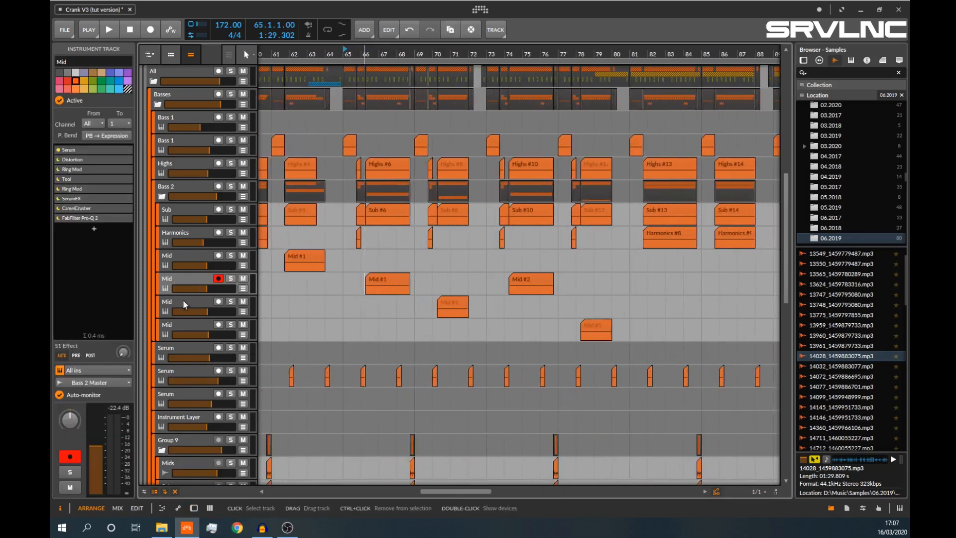
pyautogui.click(182, 279)
pyautogui.click(178, 303)
pyautogui.click(179, 324)
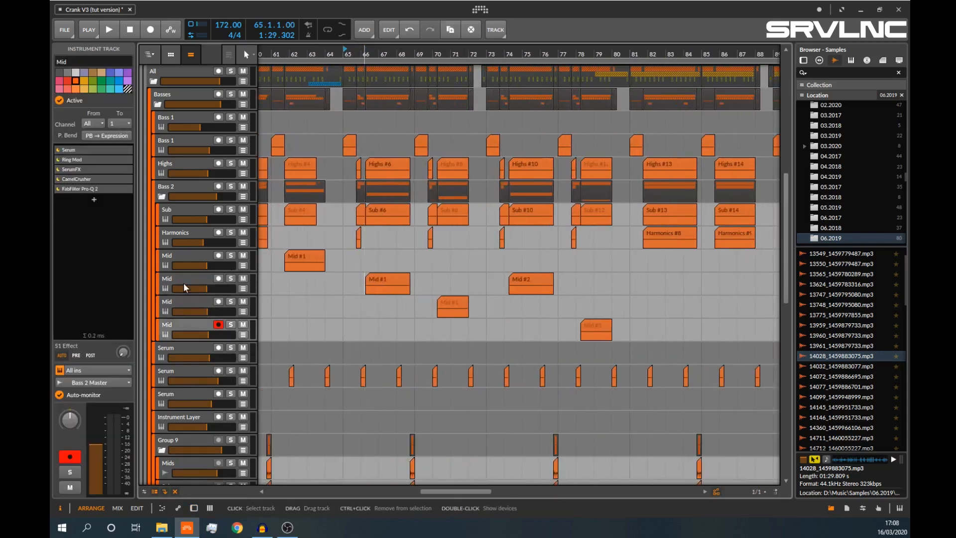
pyautogui.click(183, 281)
pyautogui.click(178, 334)
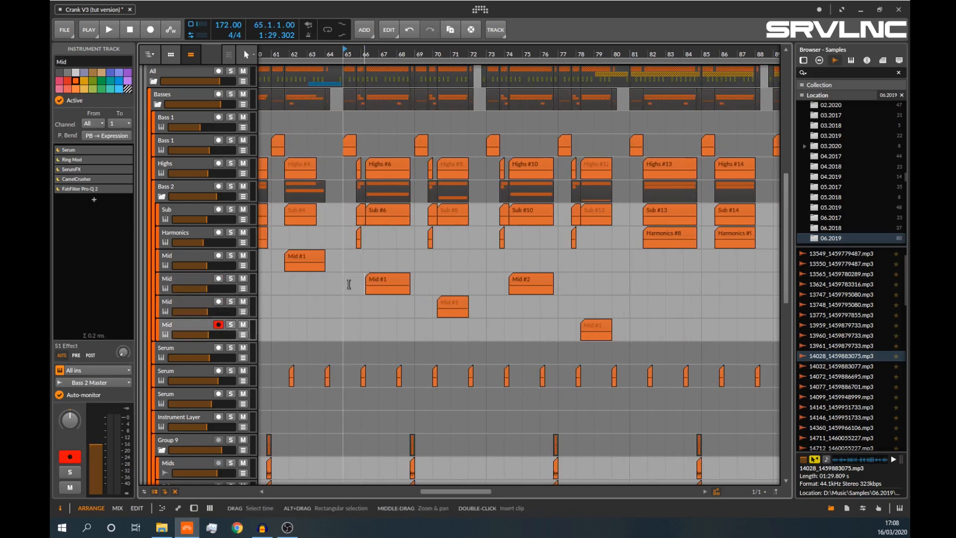
pyautogui.click(416, 283)
pyautogui.click(436, 305)
pyautogui.click(501, 295)
pyautogui.click(492, 317)
pyautogui.click(578, 305)
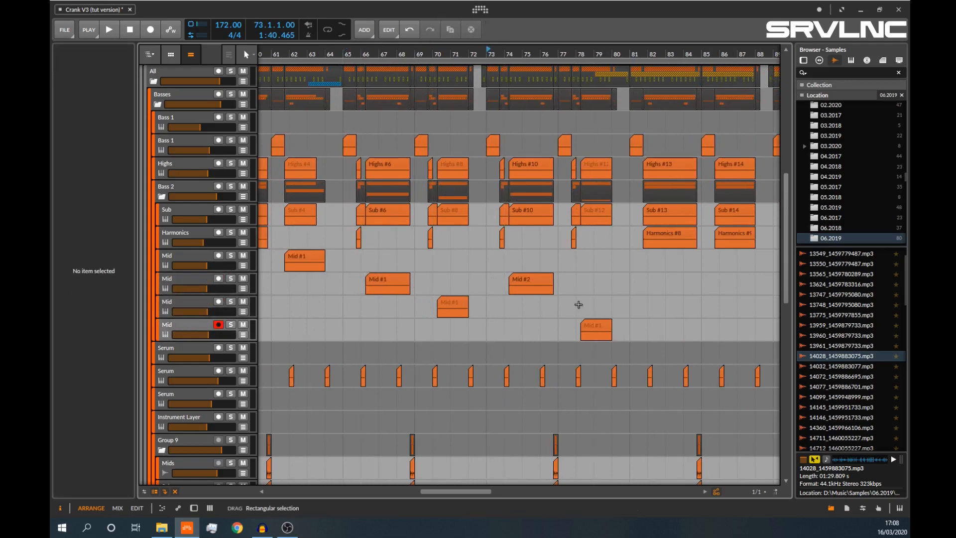
# - Solo the second, third and fourth Mid tracks and play them from bar 65, skipping ahead to bar 78
pyautogui.click(230, 279)
pyautogui.click(231, 326)
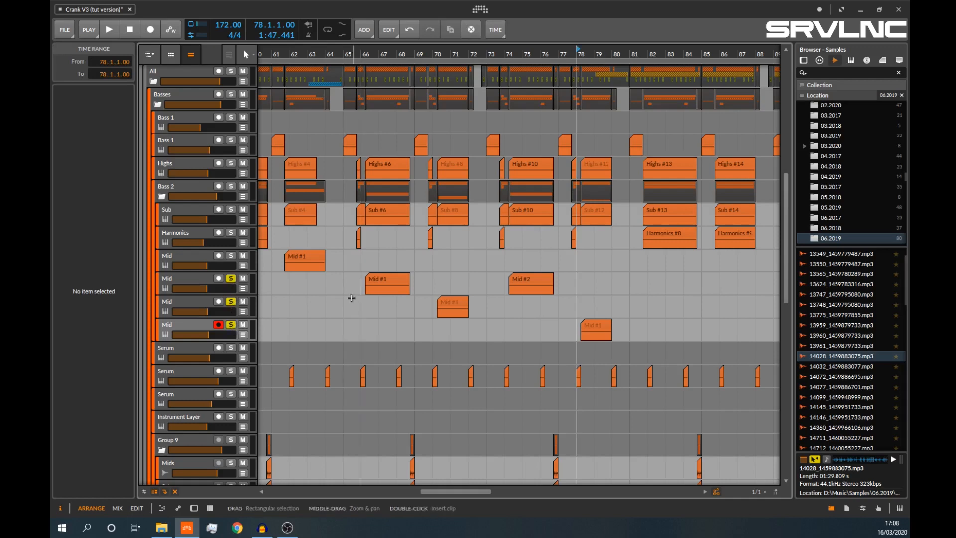
pyautogui.click(344, 297)
pyautogui.press('space')
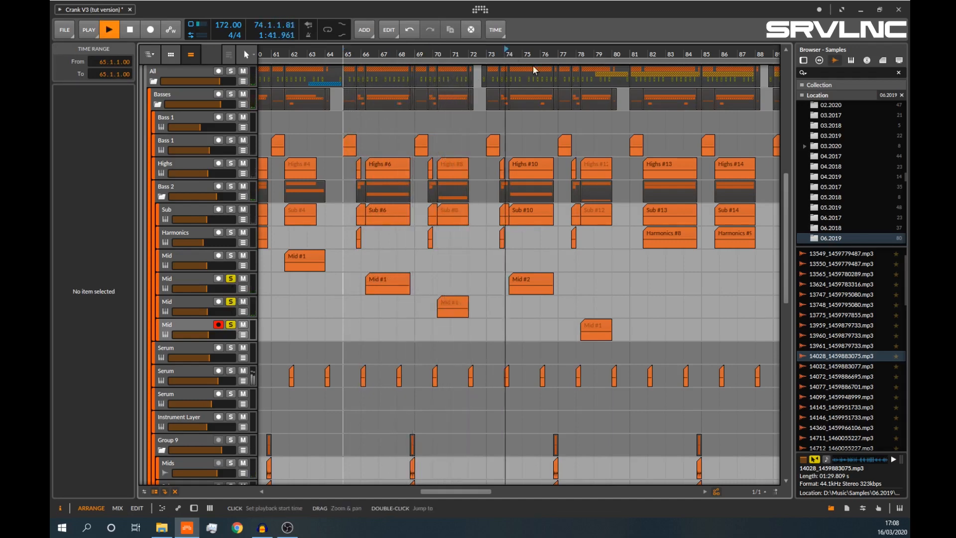
pyautogui.click(578, 53)
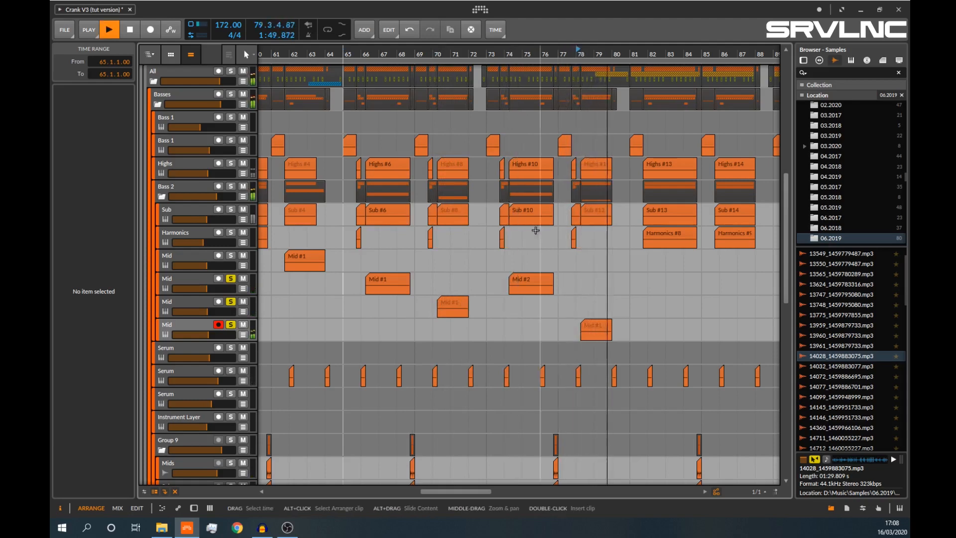
# - Unsolo the three Mid tracks and save the project
pyautogui.click(230, 324)
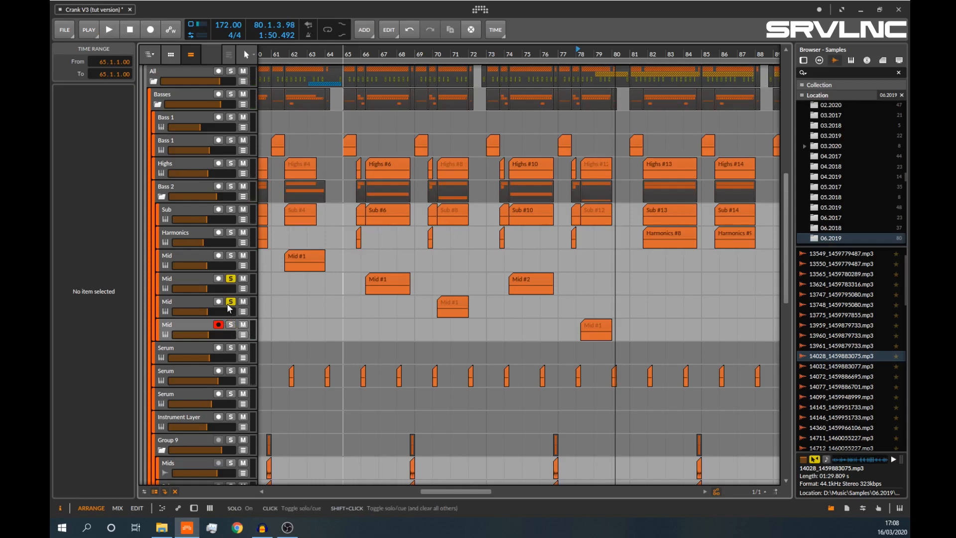
pyautogui.click(230, 278)
pyautogui.hotkey('ctrl', 's')
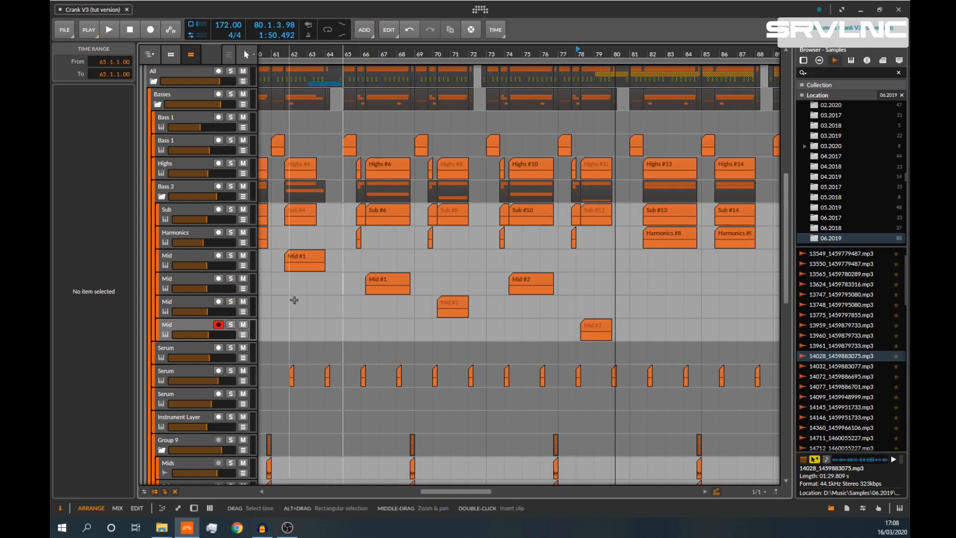
# - Look over the whole arrangement, from the foley and FX tracks to the drums and back to the basses
pyautogui.click(182, 279)
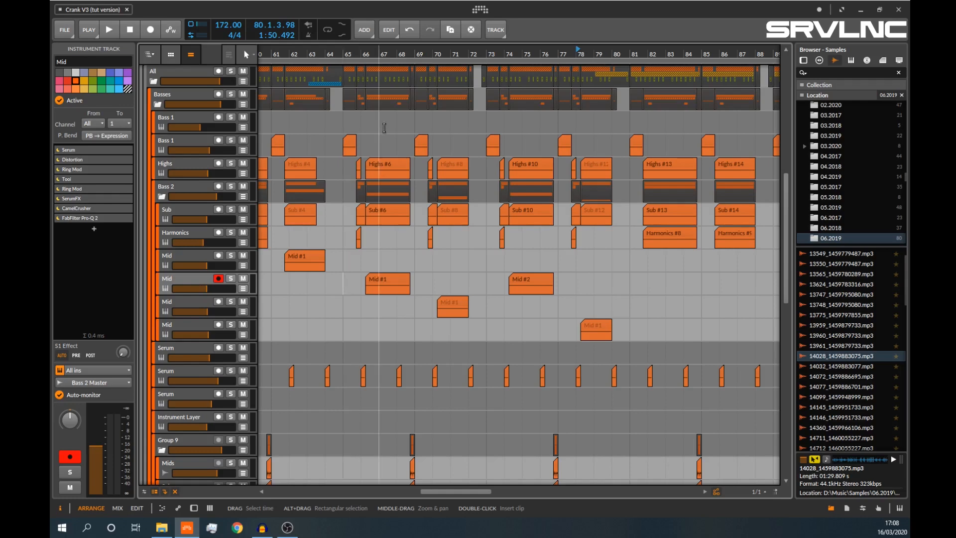
pyautogui.moveTo(433, 54)
pyautogui.mouseDown()
pyautogui.moveTo(433, 99)
pyautogui.moveTo(438, 40)
pyautogui.moveTo(438, 60)
pyautogui.mouseUp()
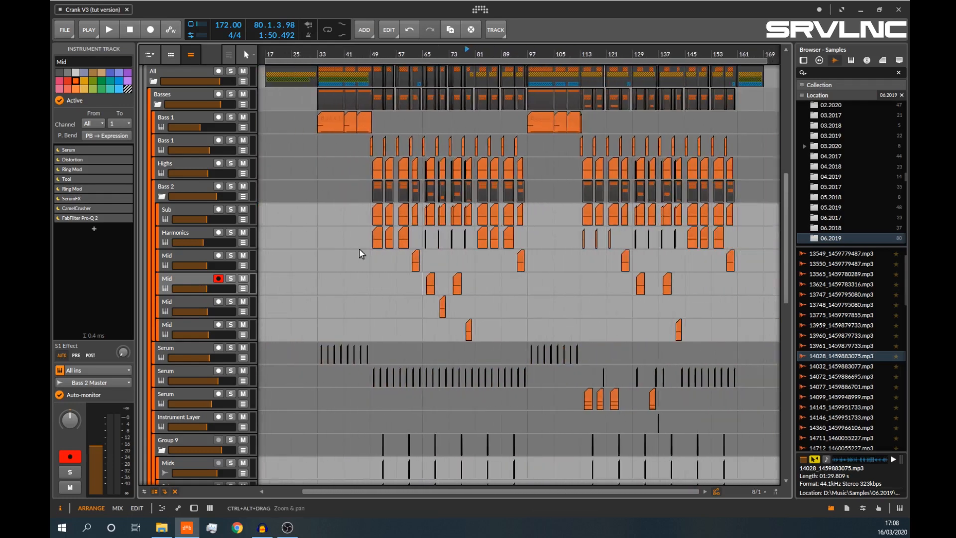
pyautogui.scroll(-8, 359, 249)
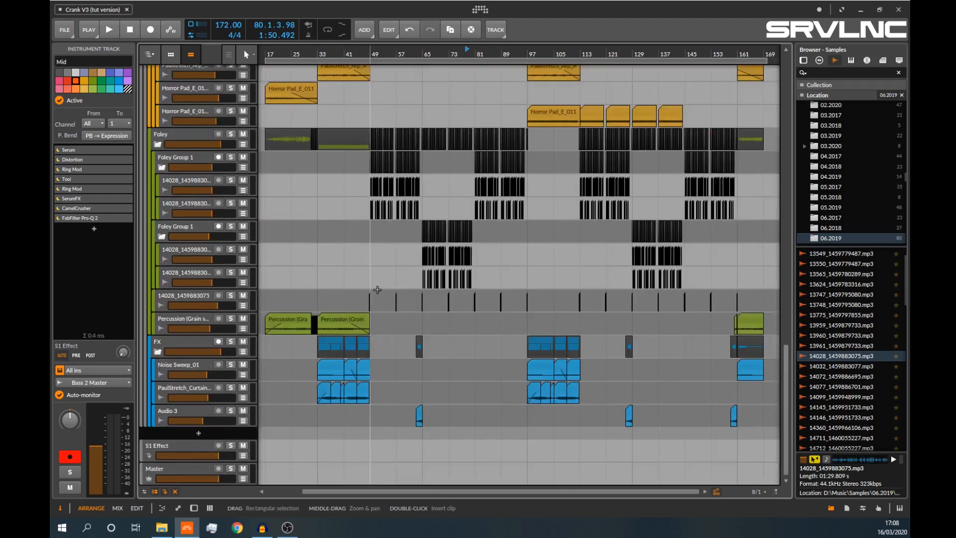
pyautogui.scroll(15, 414, 347)
pyautogui.scroll(1, 414, 347)
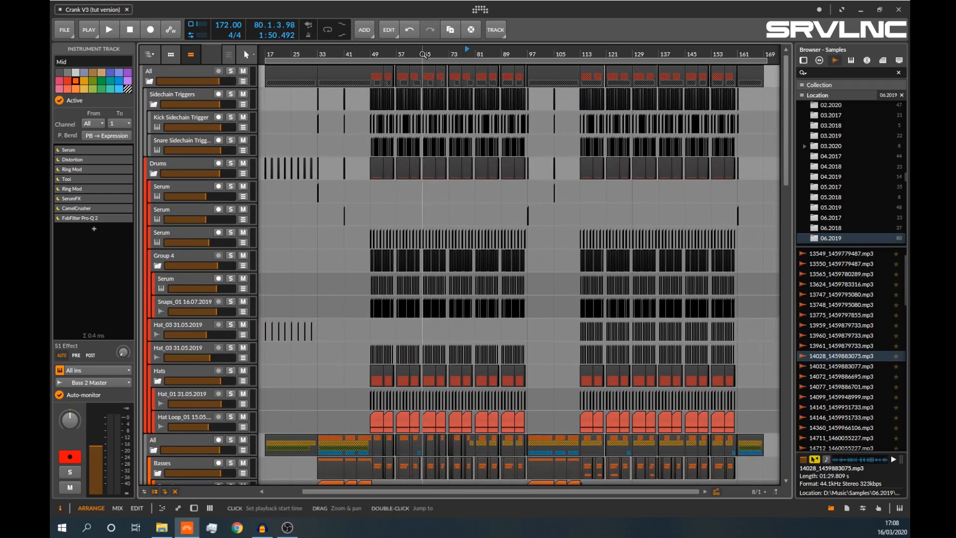
pyautogui.moveTo(424, 52); pyautogui.dragTo(402, 75)
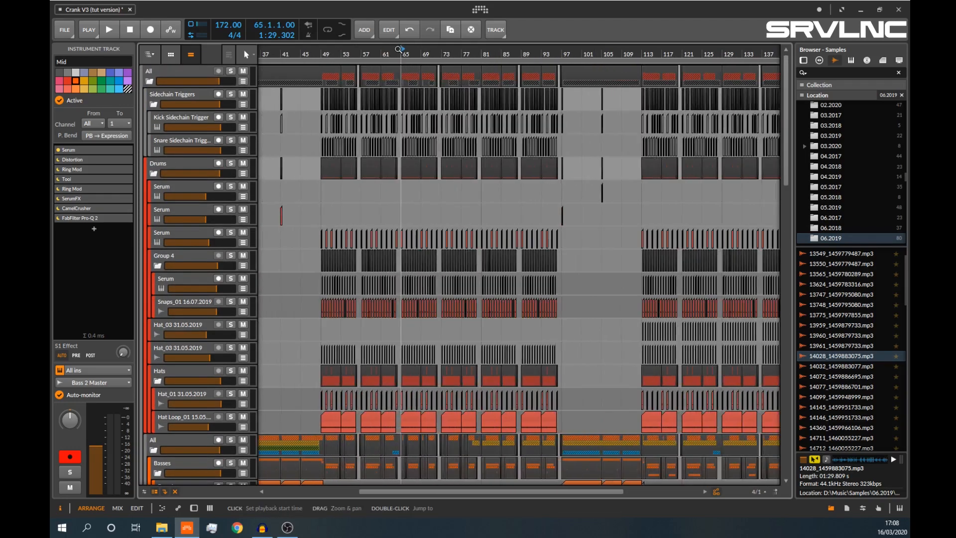
pyautogui.scroll(-14, 463, 298)
pyautogui.scroll(4, 471, 310)
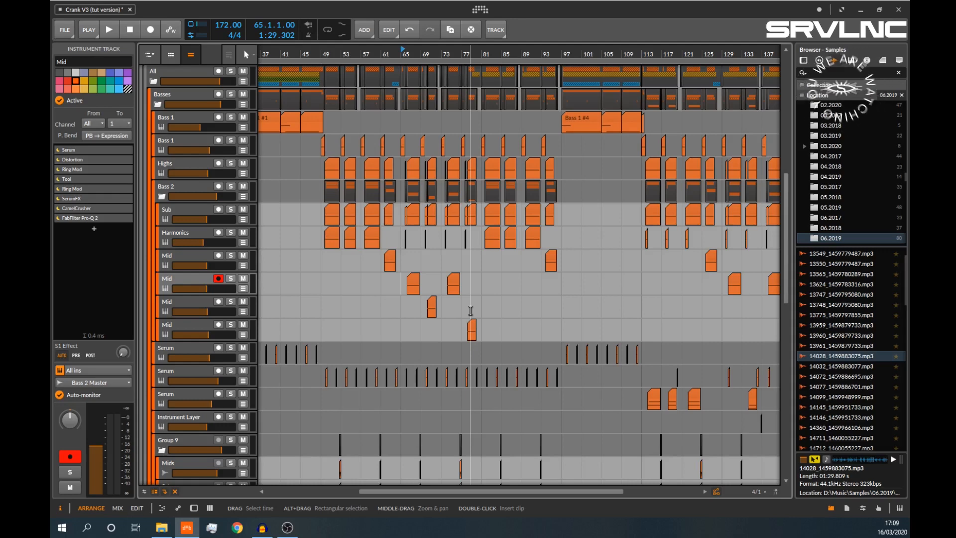
# - Solo and select the second Serum track below the Mid tracks in the Basses group and audition it from bar 49
pyautogui.moveTo(582, 51); pyautogui.dragTo(490, 36)
pyautogui.scroll(-3, 507, 46)
pyautogui.moveTo(333, 54); pyautogui.dragTo(672, 62)
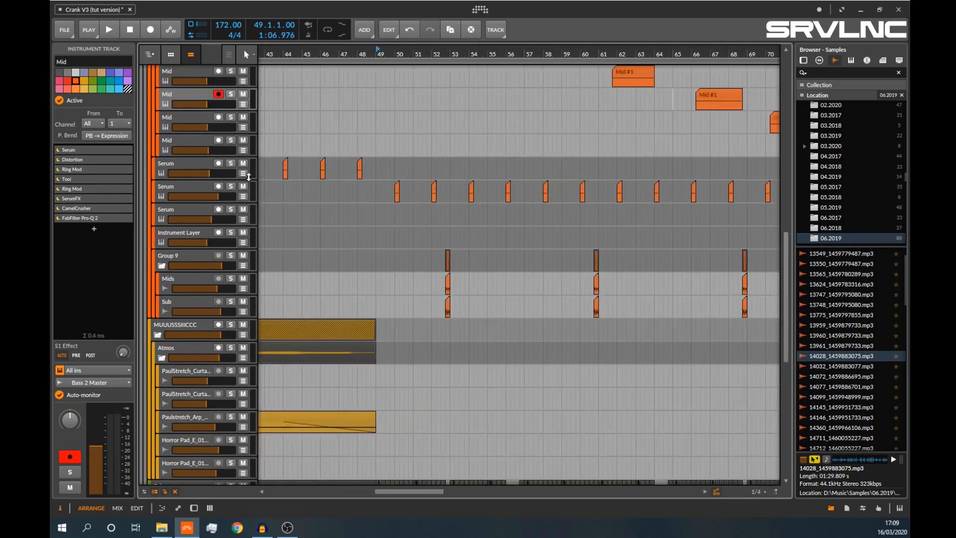
pyautogui.click(230, 187)
pyautogui.click(200, 187)
pyautogui.click(381, 200)
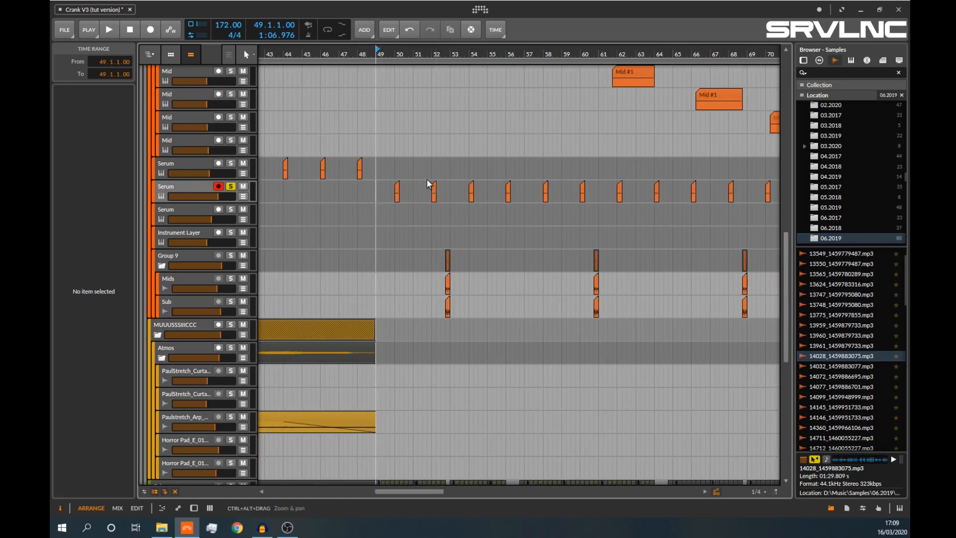
pyautogui.press('space')
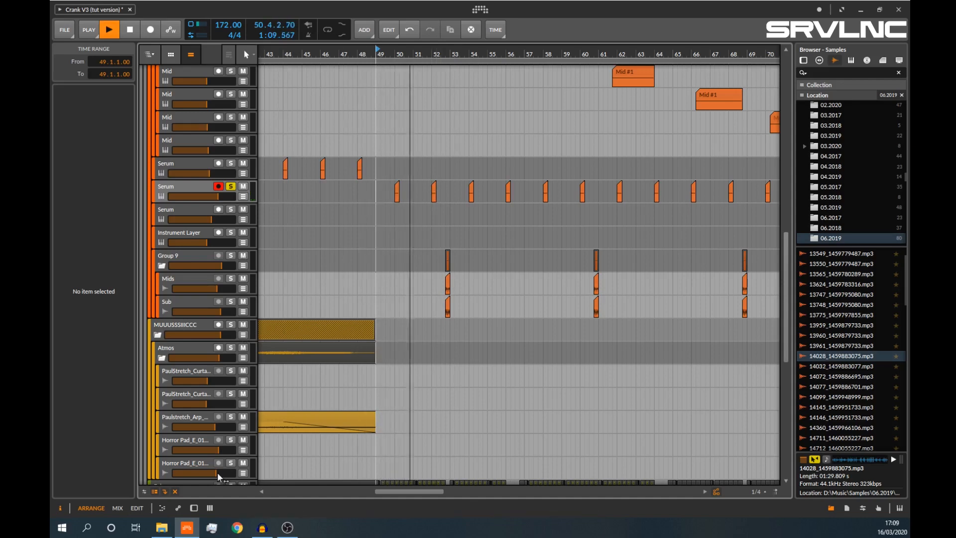
pyautogui.press('space')
# - Show the second Serum track's device chain, examine the Serum oscillator and FM settings, and close the plug-in
pyautogui.press('d')
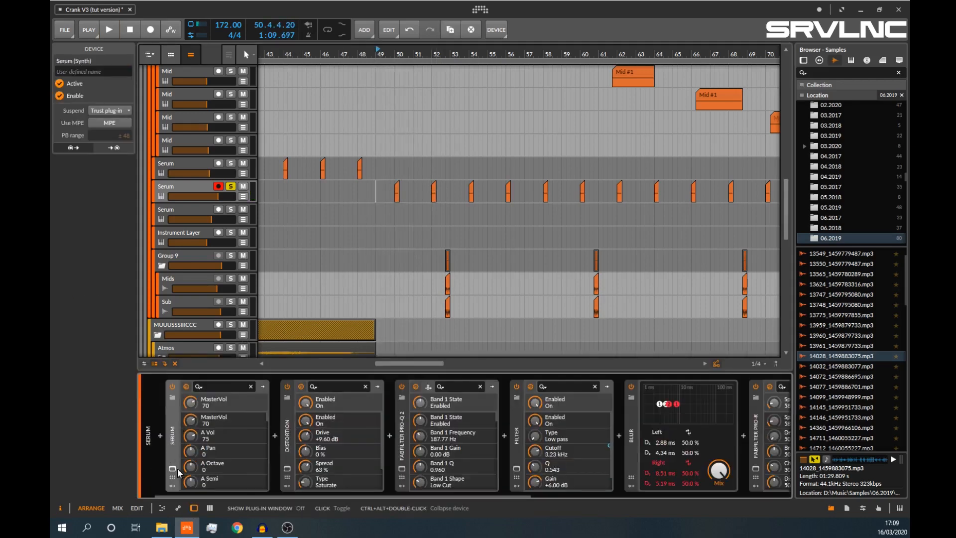
pyautogui.click(175, 469)
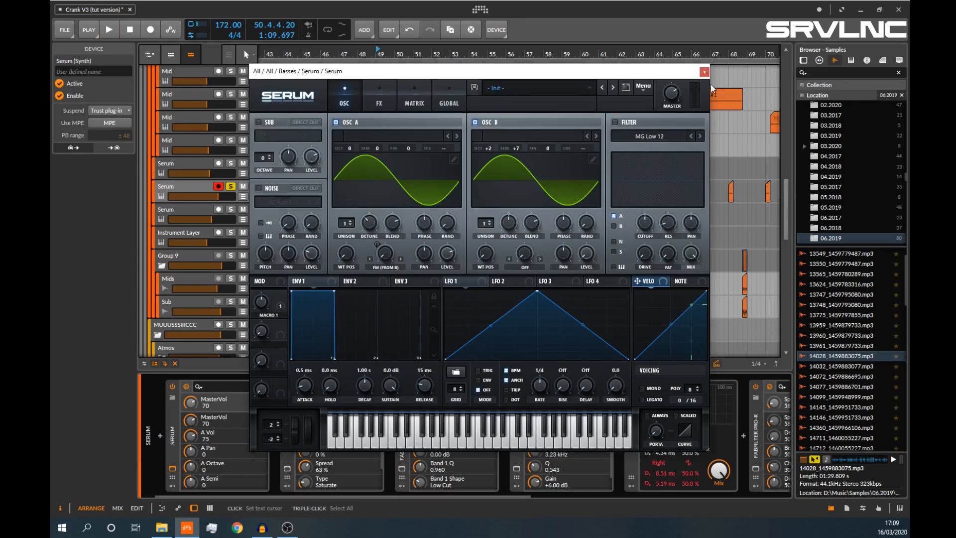
pyautogui.click(705, 72)
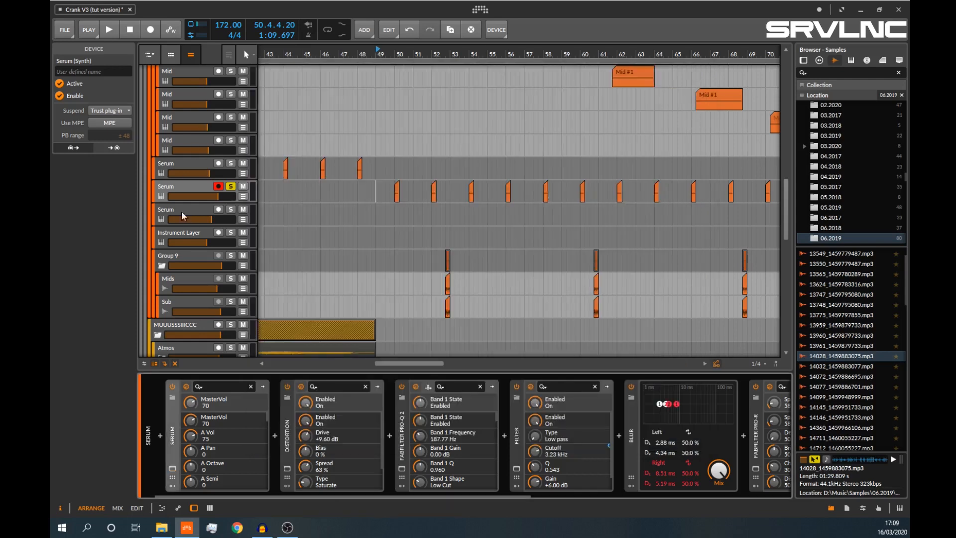
# - Unsolo and select the second Serum track below the Mid tracks in the Basses group
pyautogui.moveTo(404, 53); pyautogui.dragTo(346, 115)
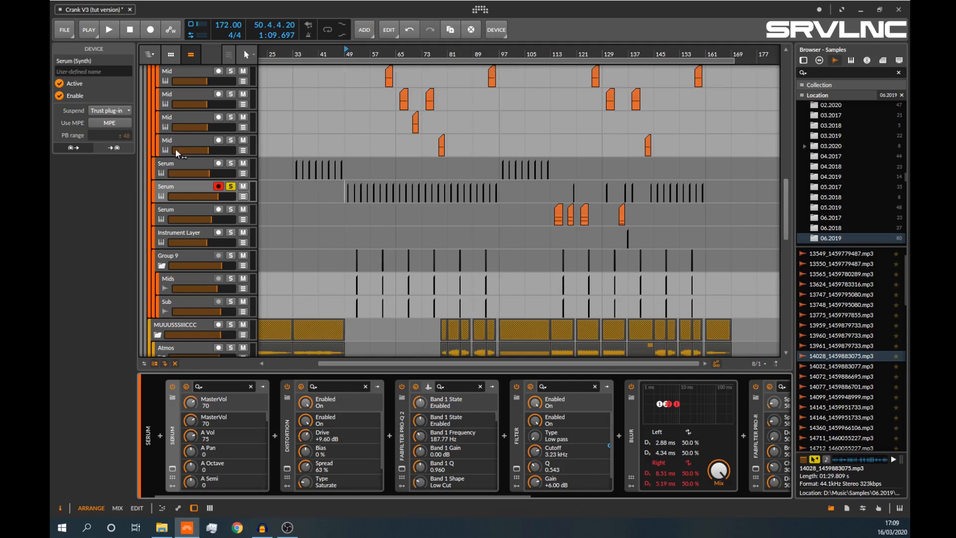
pyautogui.click(227, 188)
pyautogui.click(179, 189)
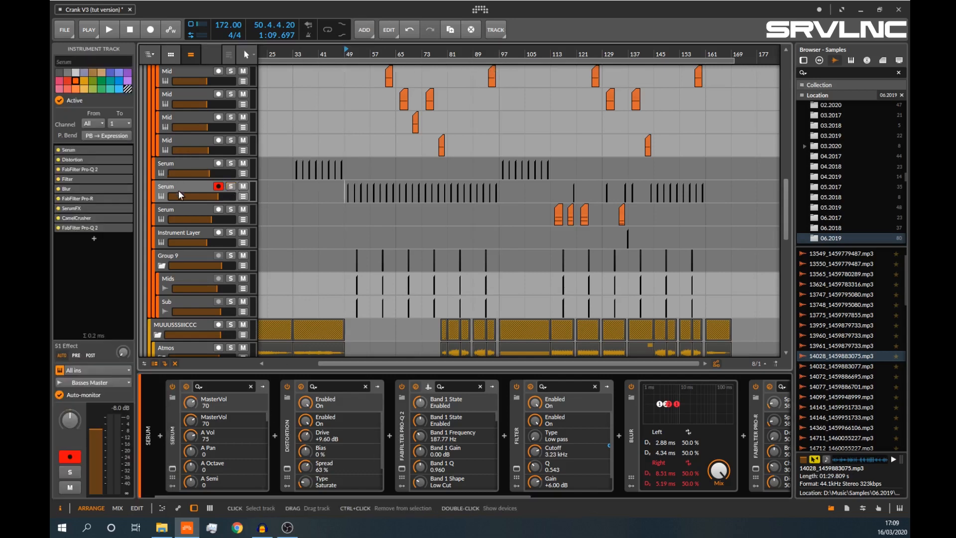
# - Select the third Serum track and set the playback start to bar 113, just before its first clip
pyautogui.click(555, 234)
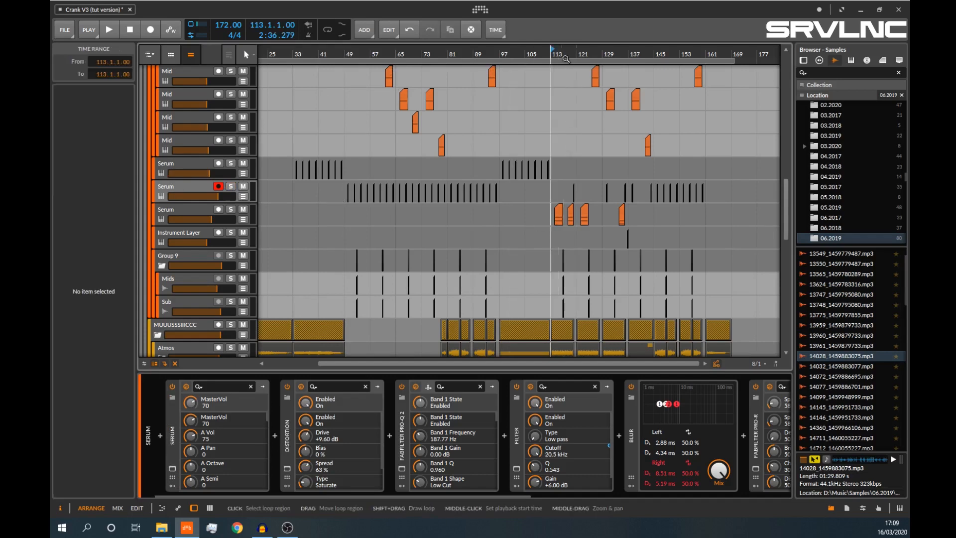
pyautogui.moveTo(558, 53); pyautogui.dragTo(555, 129)
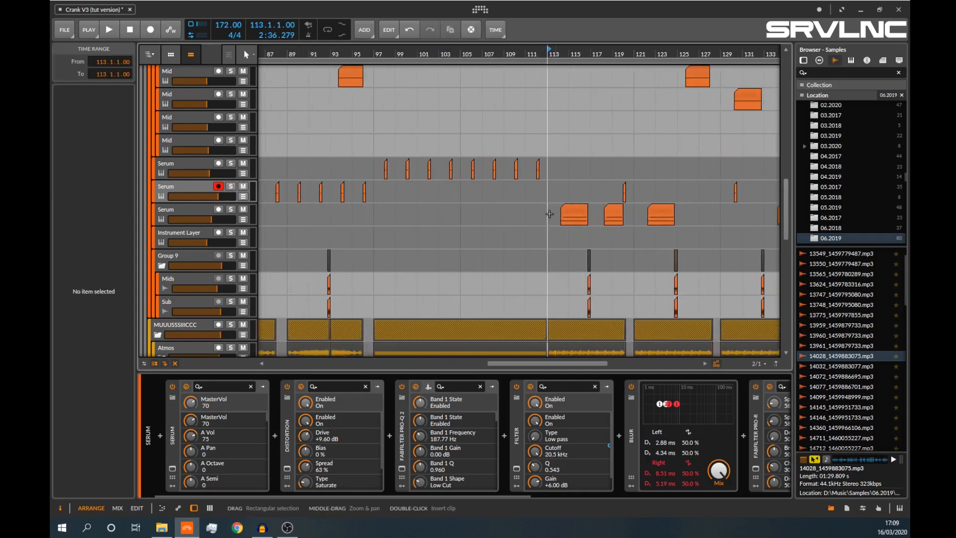
pyautogui.click(175, 212)
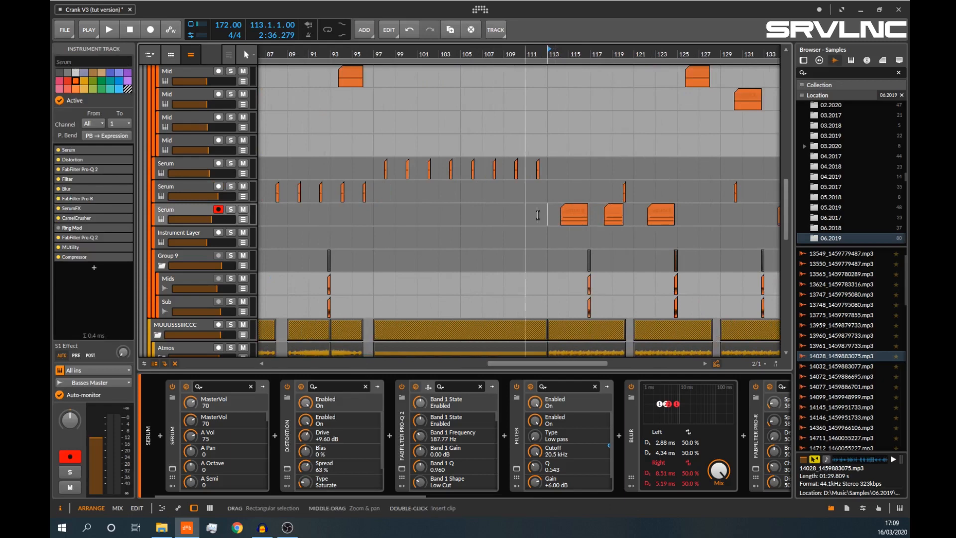
pyautogui.click(552, 210)
pyautogui.moveTo(552, 54); pyautogui.dragTo(484, 97)
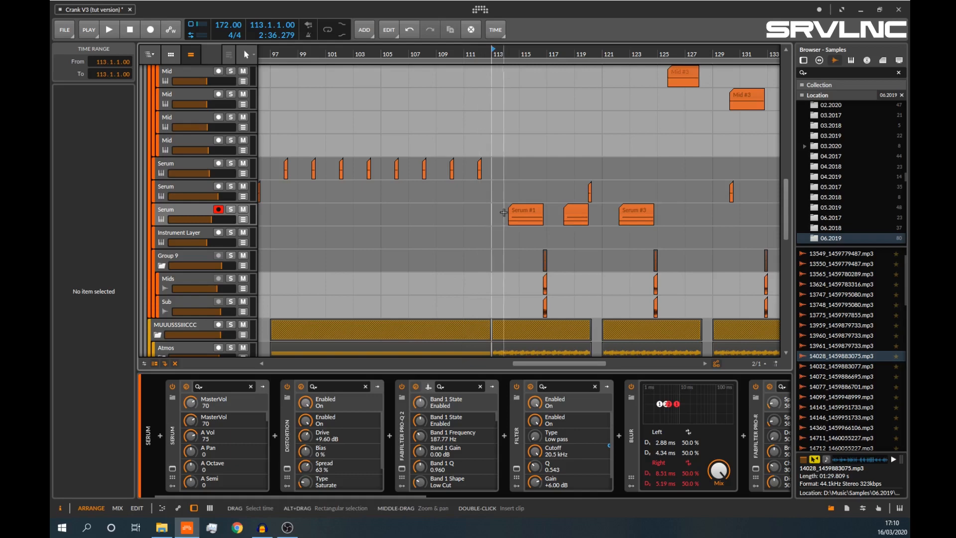
pyautogui.moveTo(507, 56); pyautogui.dragTo(510, 117)
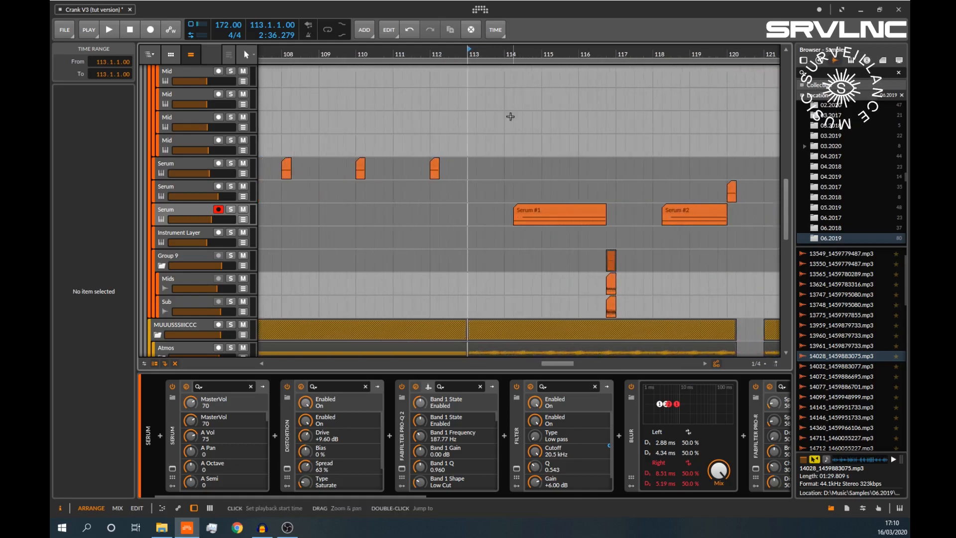
pyautogui.click(511, 116)
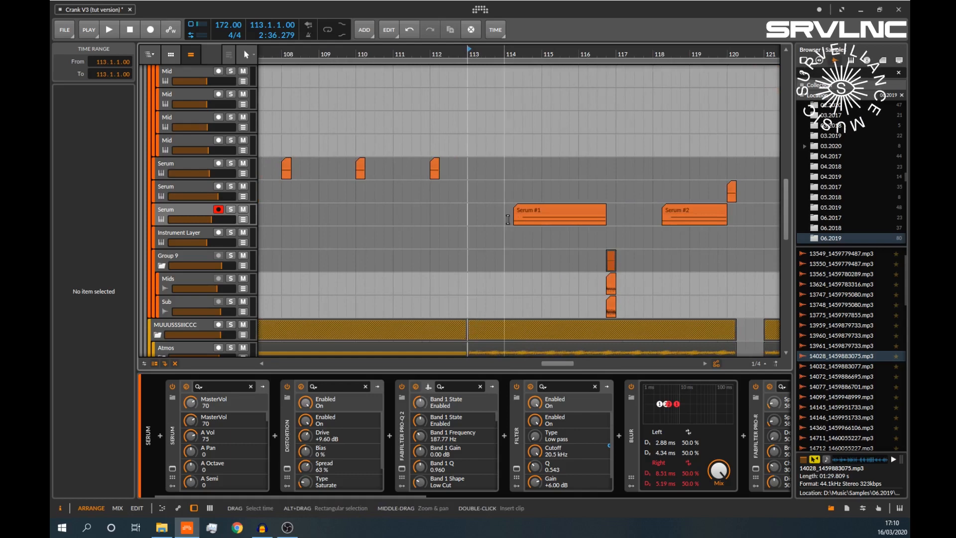
# - Solo the third Serum track and inspect the notes of its Serum #1 clip, then close the note editor
pyautogui.click(203, 214)
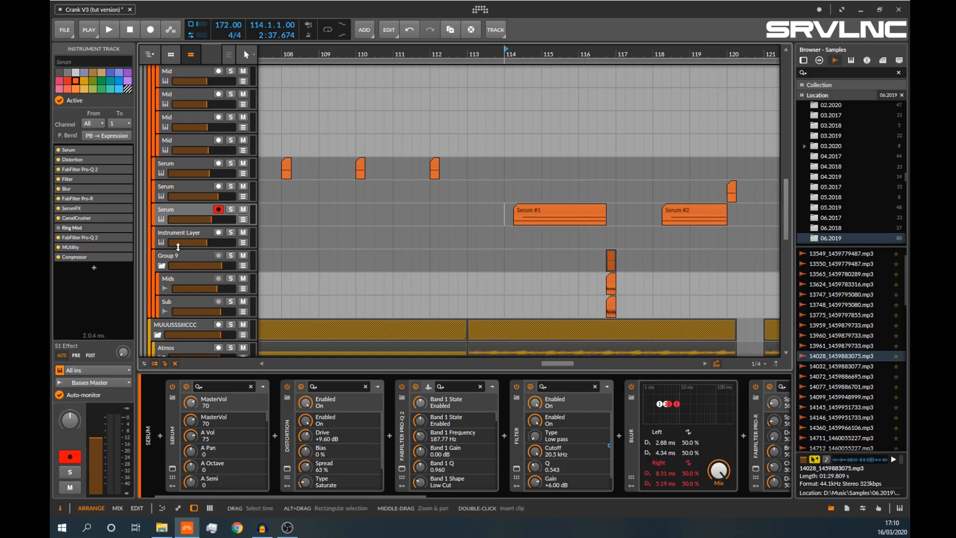
pyautogui.click(231, 209)
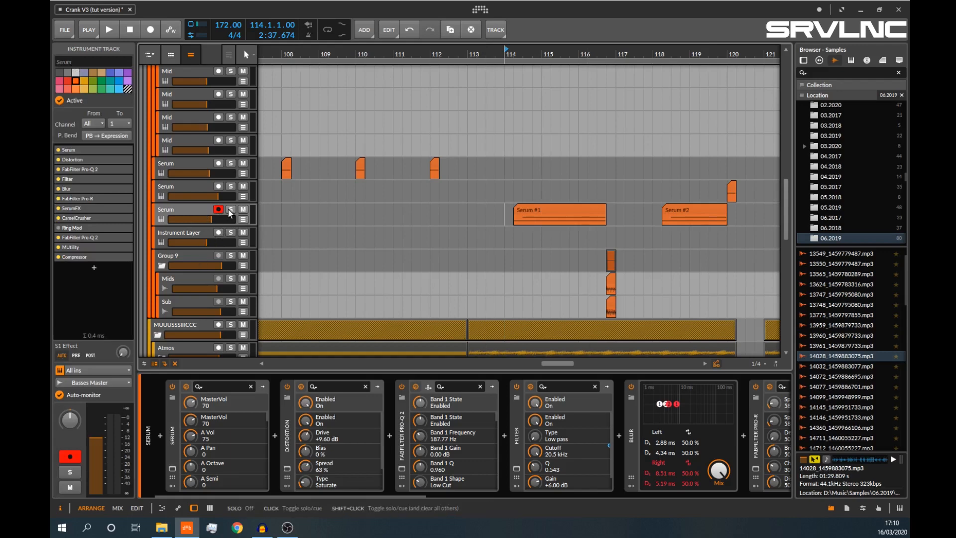
pyautogui.click(524, 212)
pyautogui.doubleClick(524, 213)
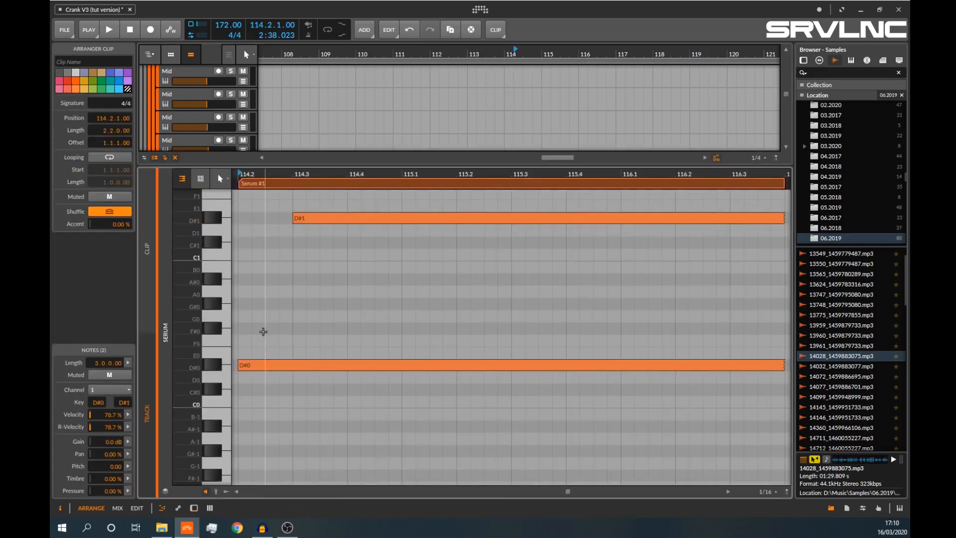
pyautogui.click(162, 508)
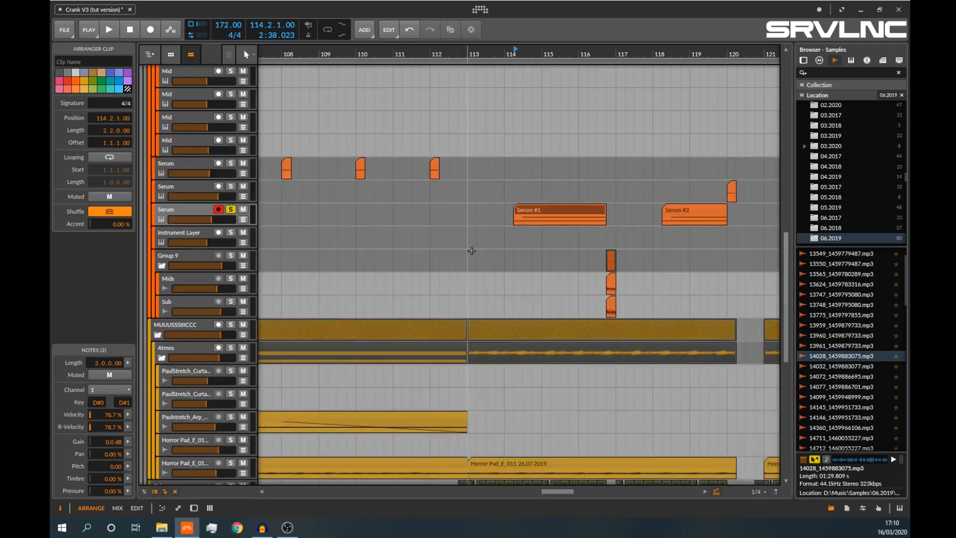
# - Audition the soloed third Serum track from bar 114, stop playback and unsolo the track
pyautogui.click(500, 224)
pyautogui.press('space')
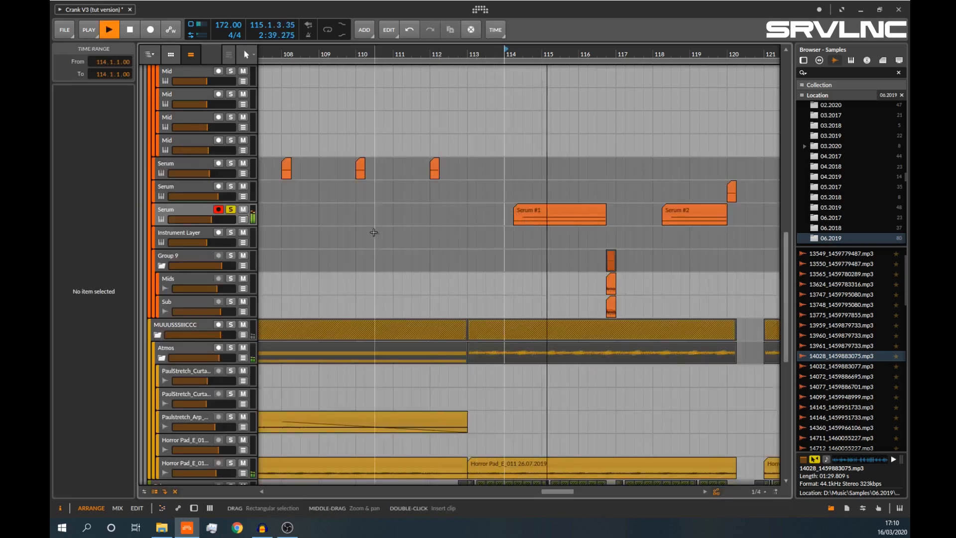
pyautogui.moveTo(587, 53); pyautogui.dragTo(446, 69)
pyautogui.press('space')
pyautogui.click(231, 210)
# - Compare the Bass 2, Mid and Serum clips around bar 113, finishing with the playback start at bar 114
pyautogui.click(446, 60)
pyautogui.scroll(3, 495, 278)
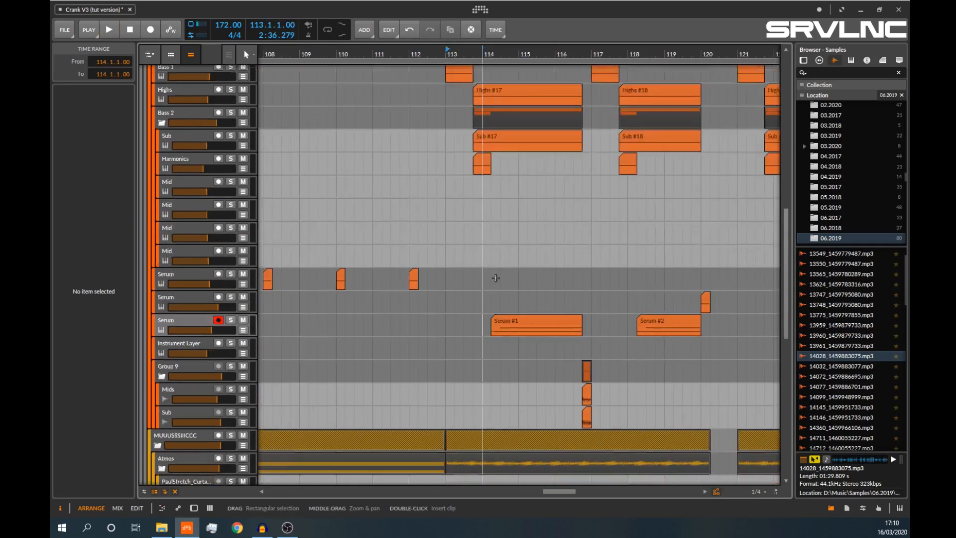
pyautogui.scroll(3, 495, 278)
pyautogui.scroll(-3, 379, 443)
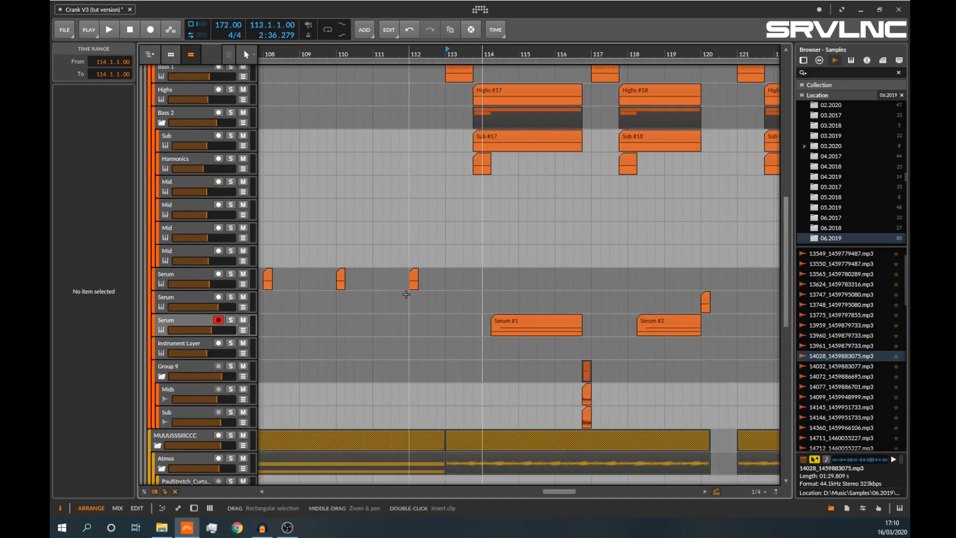
pyautogui.click(449, 320)
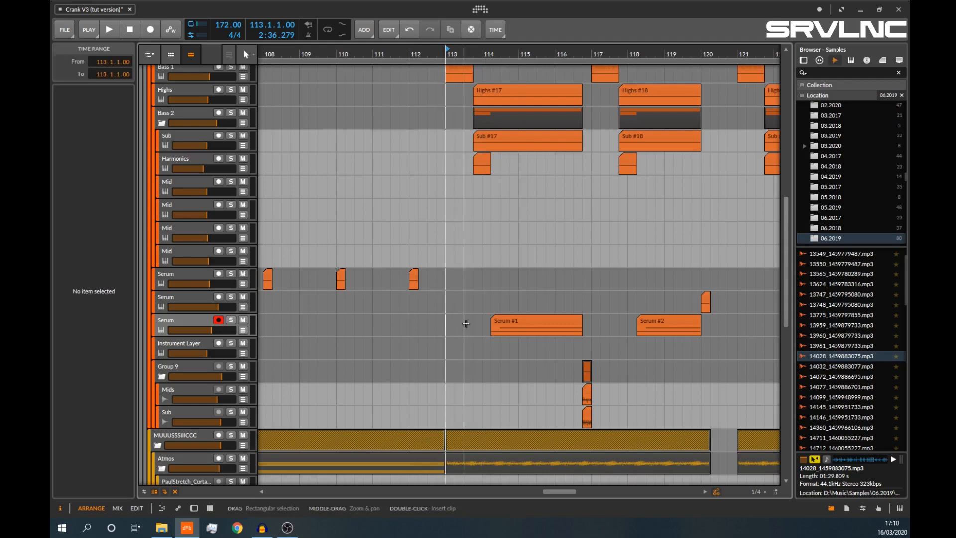
pyautogui.click(479, 333)
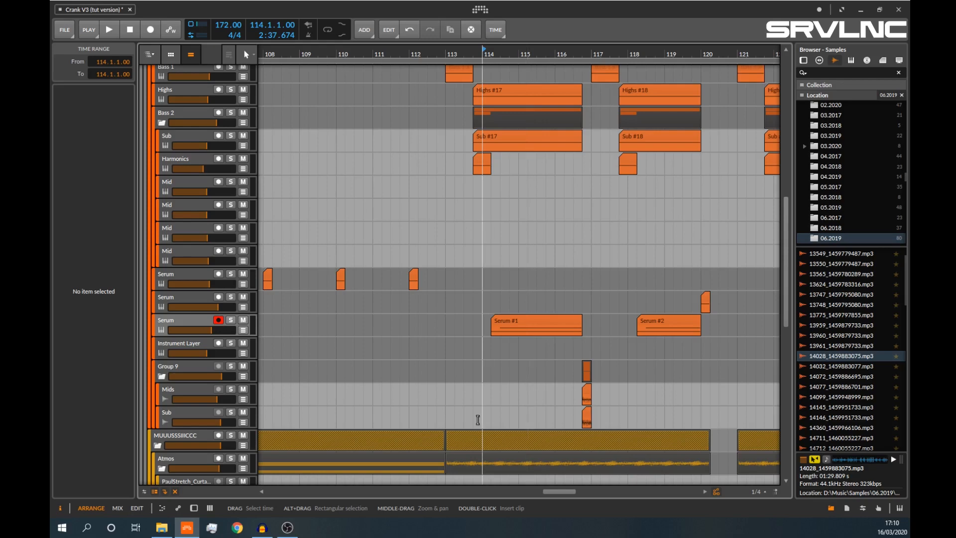
# - Set the playback start back to bar 113 and look over the arrangement from the basses down to the Atmos, Foley and FX tracks
pyautogui.moveTo(665, 53); pyautogui.dragTo(431, 75)
pyautogui.click(378, 323)
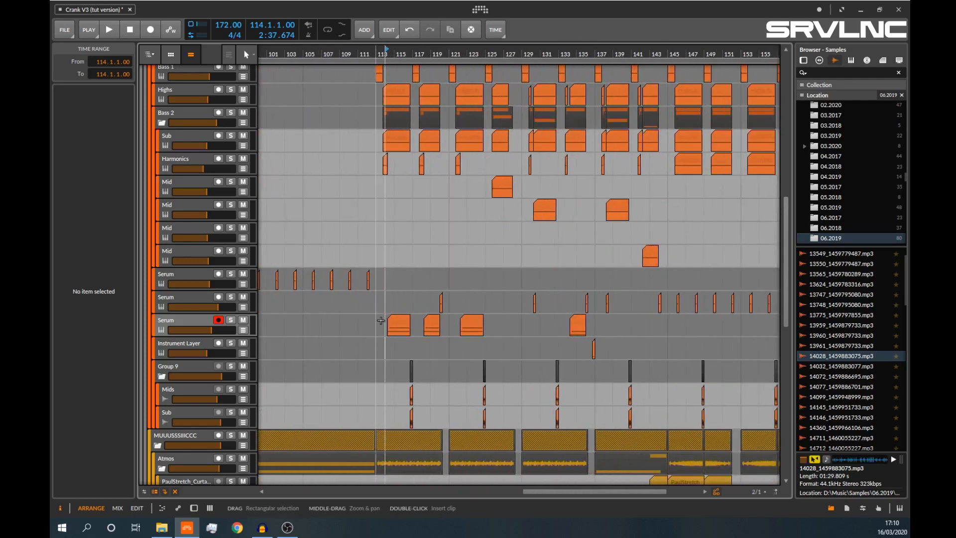
pyautogui.moveTo(384, 55); pyautogui.dragTo(431, 54)
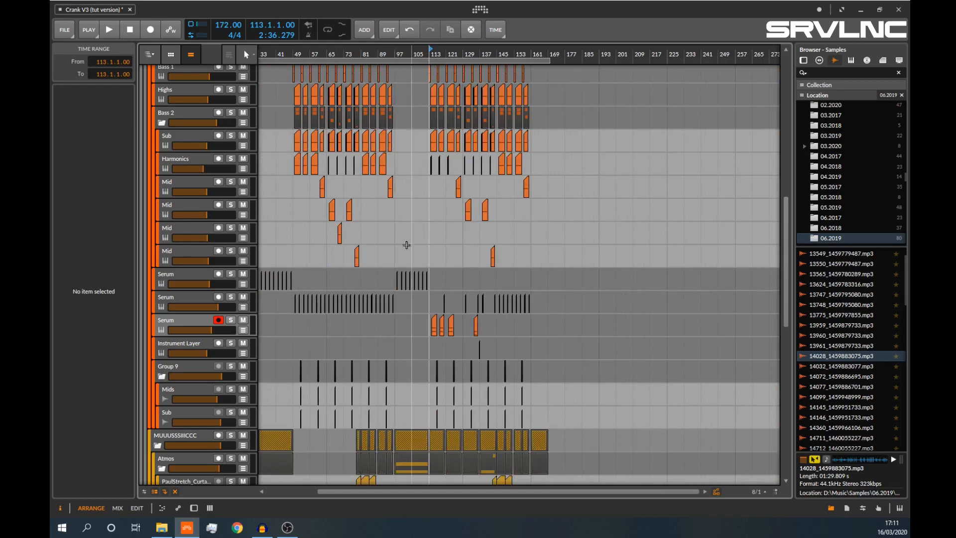
pyautogui.scroll(-2, 377, 219)
pyautogui.scroll(-4, 376, 219)
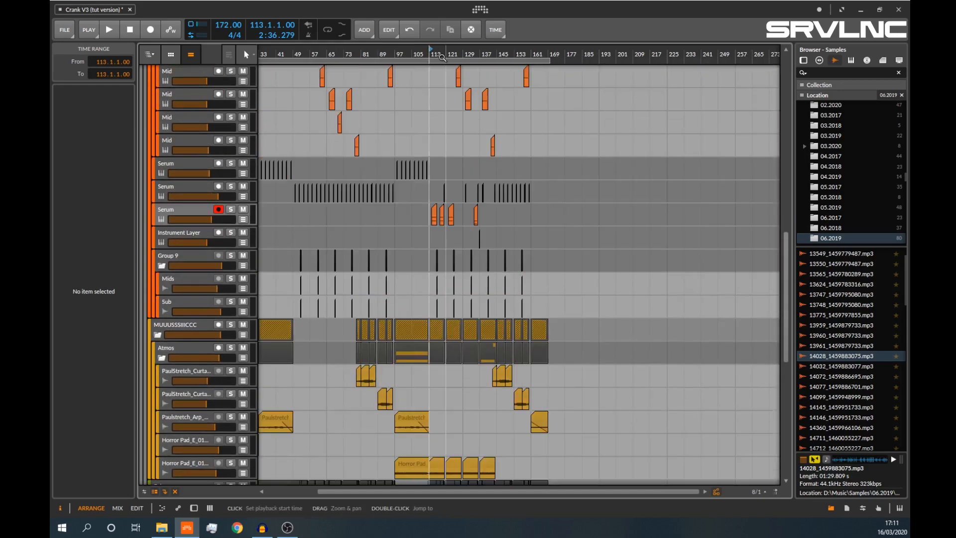
pyautogui.moveTo(436, 56)
pyautogui.mouseDown()
pyautogui.moveTo(421, 55)
pyautogui.moveTo(430, 55)
pyautogui.mouseUp()
pyautogui.scroll(-16, 546, 198)
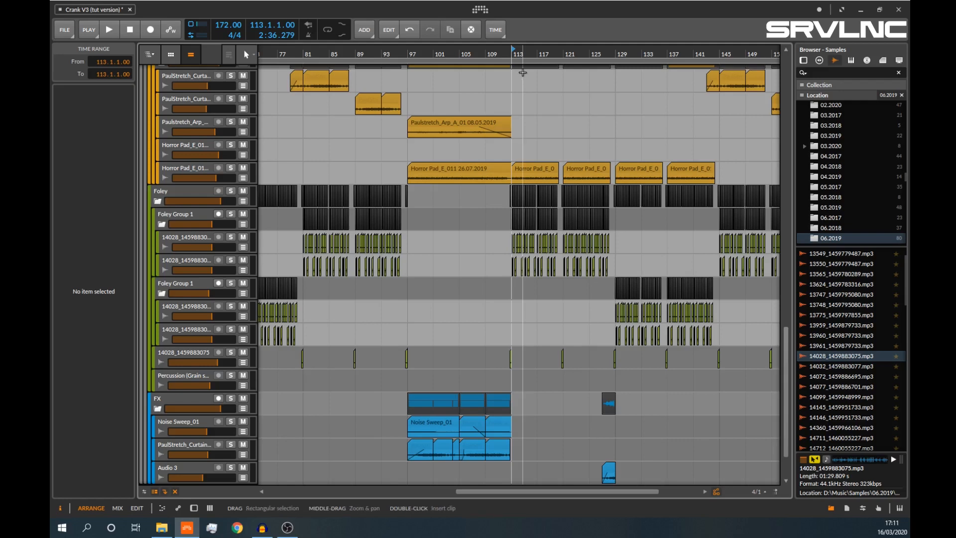
pyautogui.moveTo(514, 53); pyautogui.dragTo(529, 49)
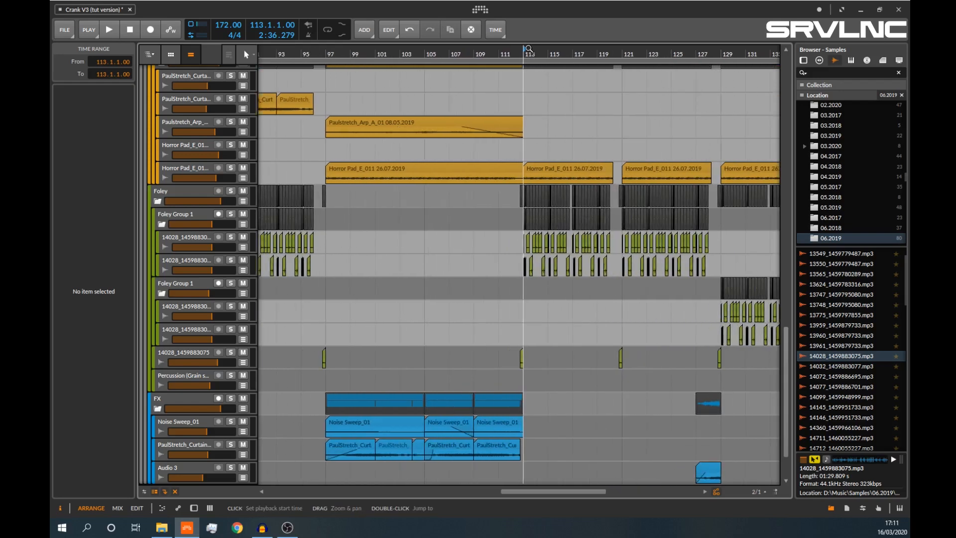
pyautogui.moveTo(529, 48); pyautogui.dragTo(501, 57)
# - Solo the lower Horror Pad track in the Atmos group, audition it from bar 113 and unsolo it
pyautogui.scroll(3, 489, 237)
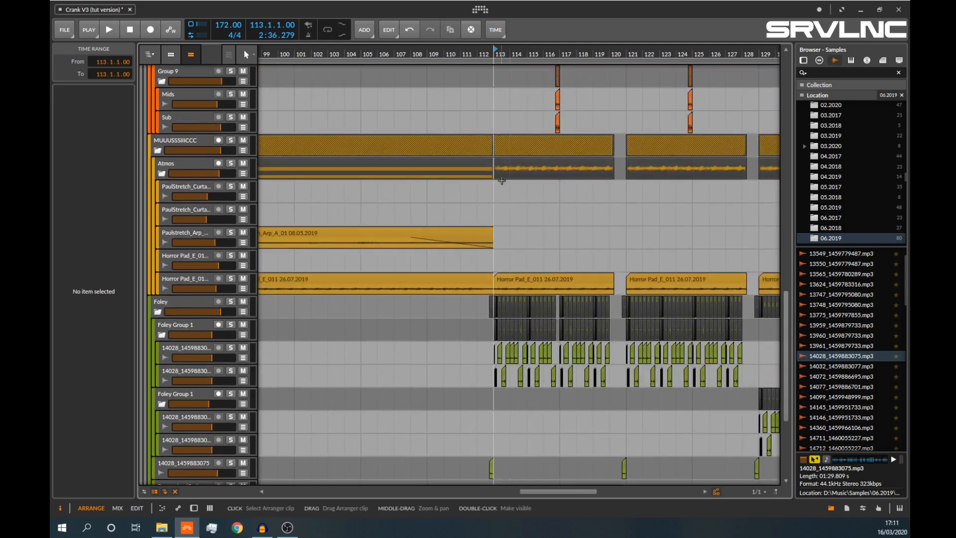
pyautogui.click(230, 279)
pyautogui.click(502, 281)
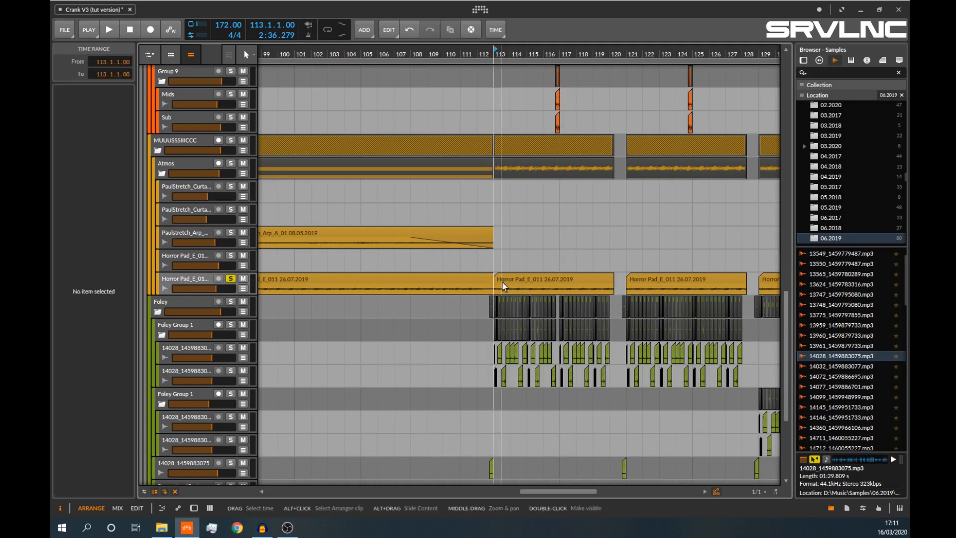
pyautogui.press('space')
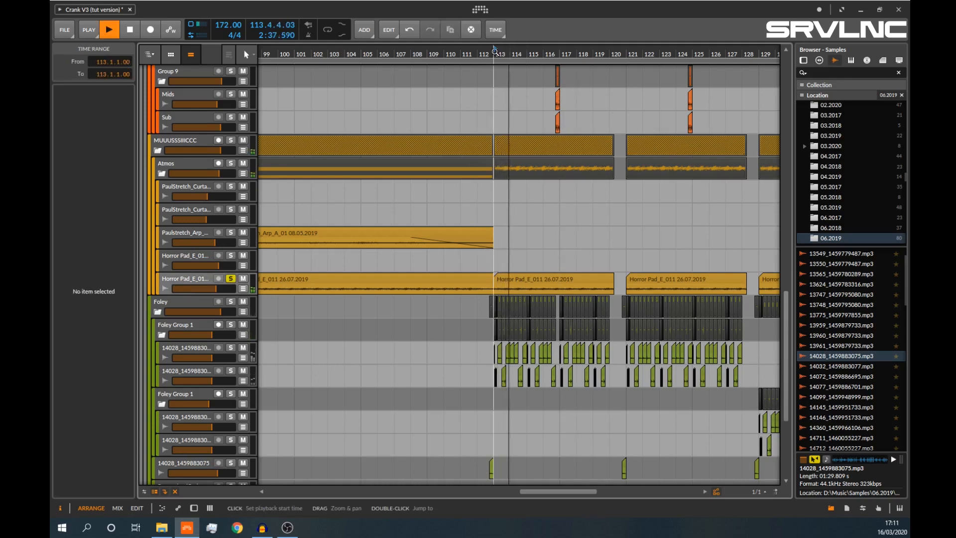
pyautogui.press('space')
pyautogui.click(231, 278)
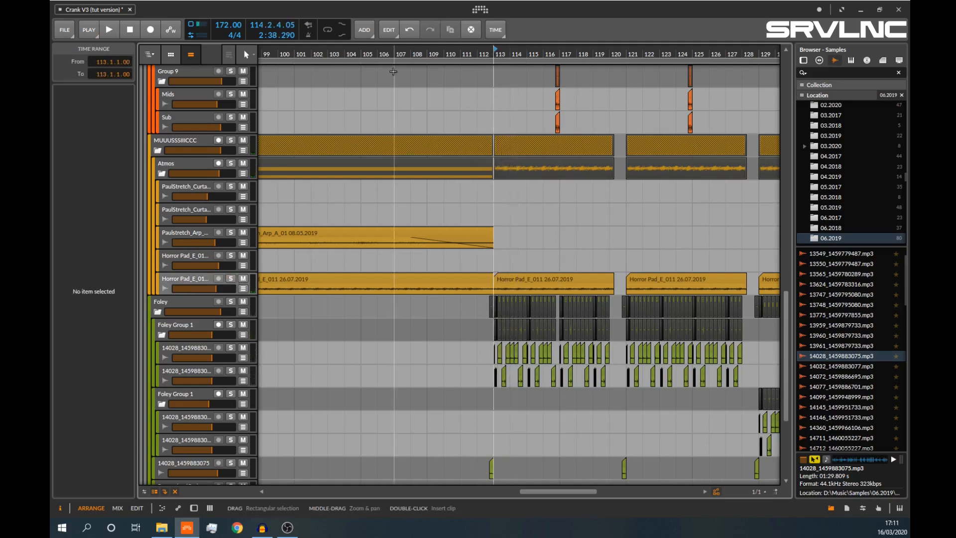
# - Inspect the clip settings of the long Horror Pad clip starting at bar 97, then set the playback start to bar 109
pyautogui.moveTo(392, 55); pyautogui.dragTo(420, 54)
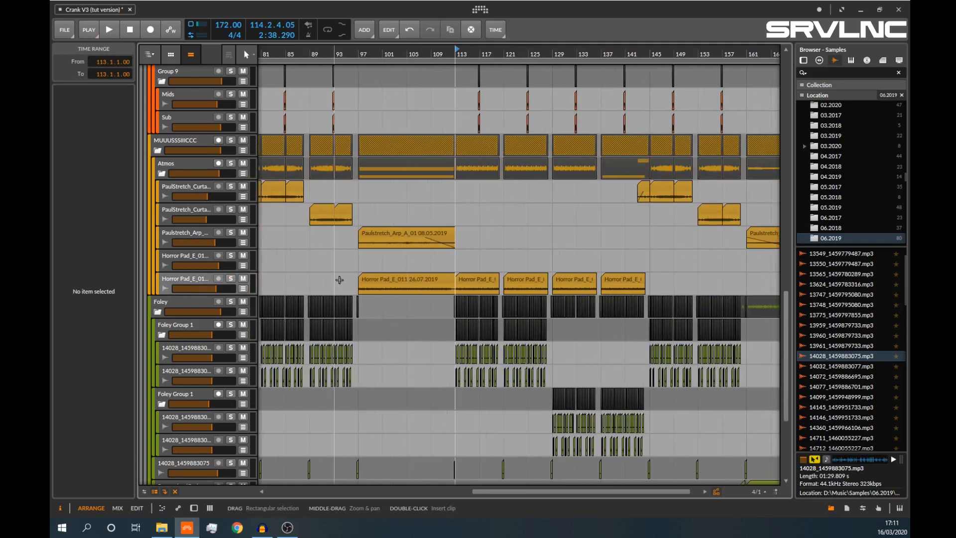
pyautogui.click(386, 280)
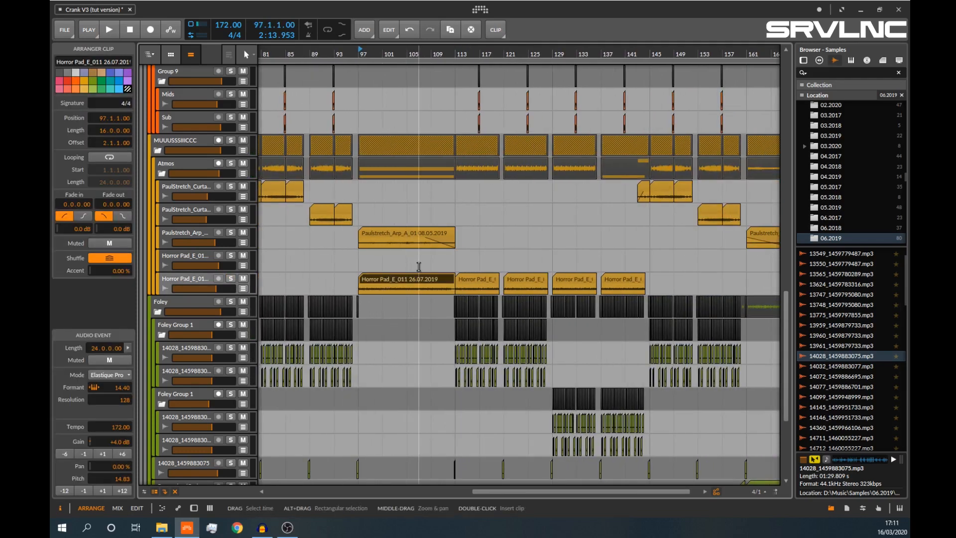
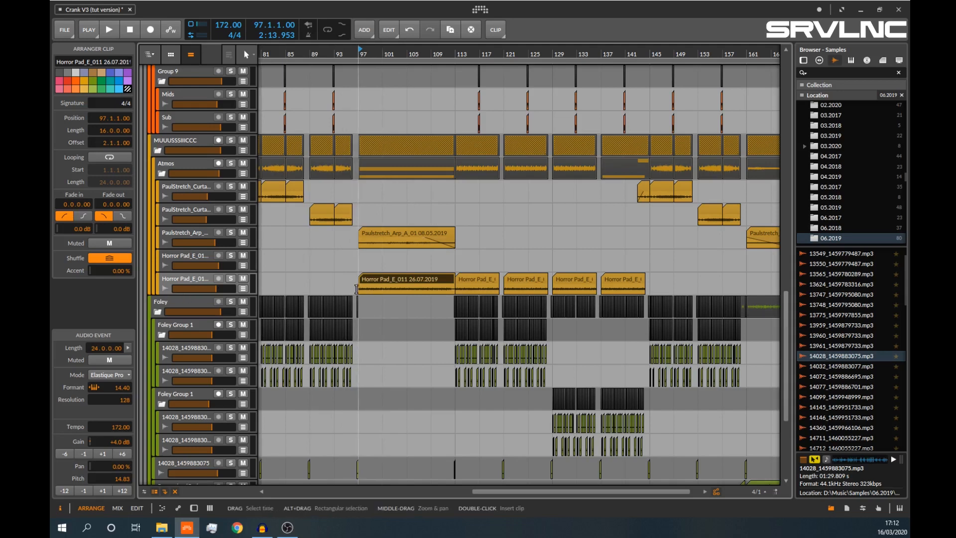
pyautogui.click(379, 261)
pyautogui.click(384, 279)
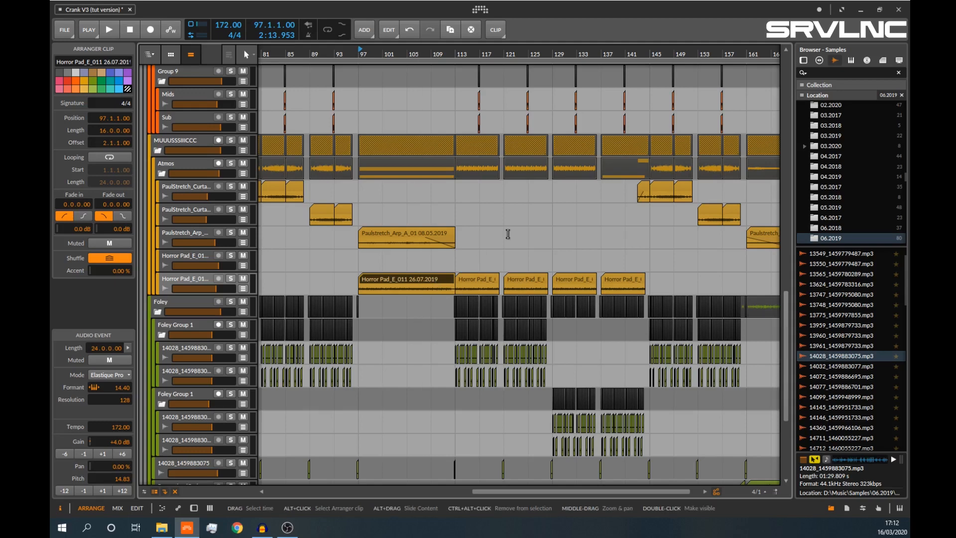
pyautogui.click(423, 291)
pyautogui.click(432, 282)
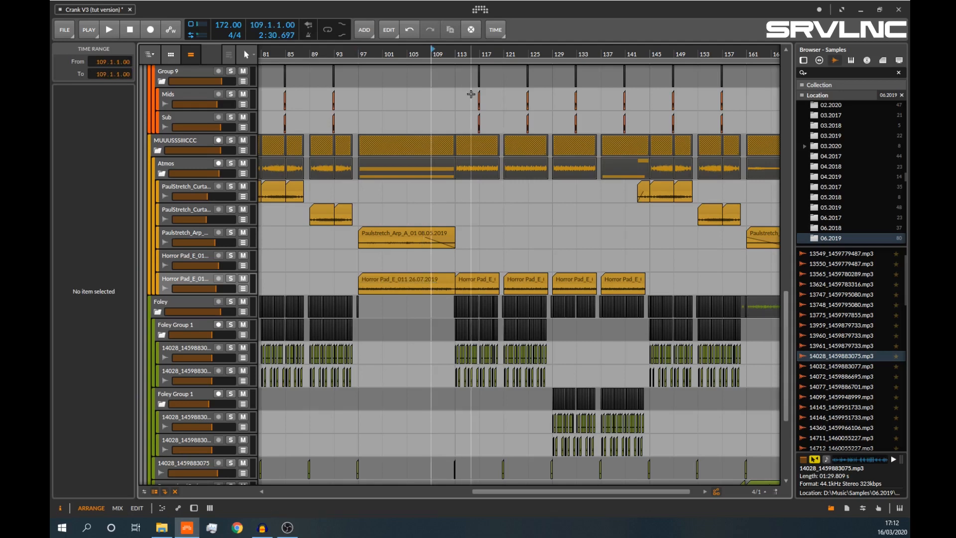
# - Solo the lower Horror Pad track in the Atmos group and display its device chain
pyautogui.moveTo(455, 54); pyautogui.dragTo(454, 95)
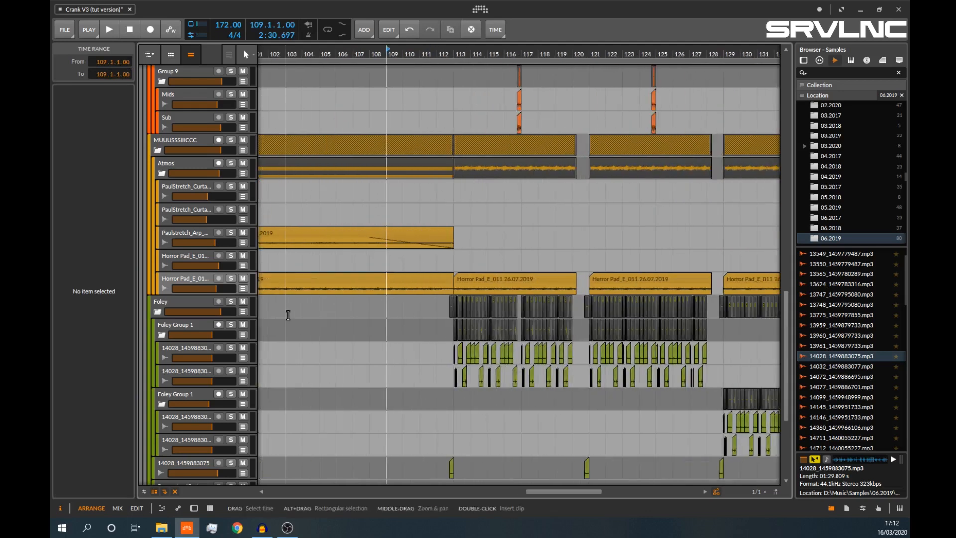
pyautogui.click(231, 279)
pyautogui.click(207, 278)
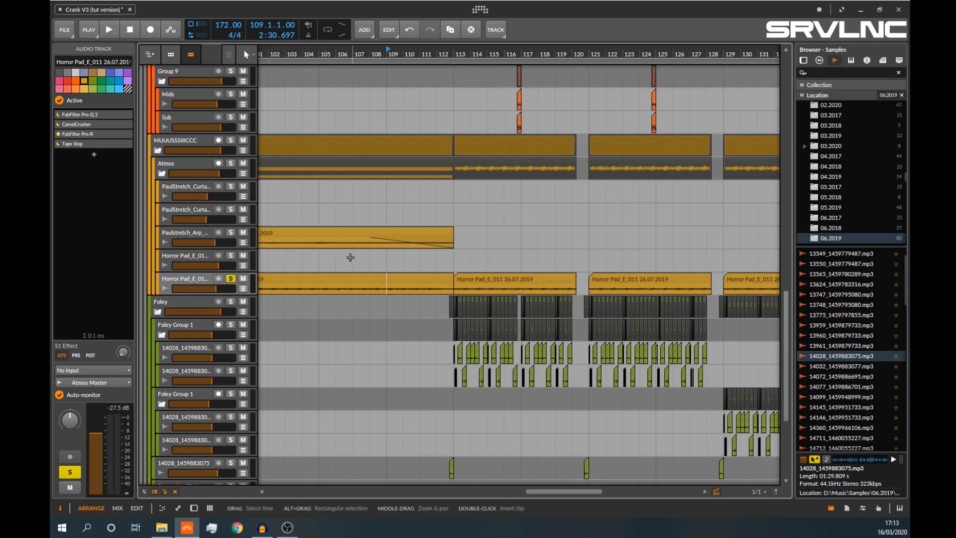
# - Compare the two adjoining Horror Pad clips that meet at bar 113, finishing with the playback start at bar 111
pyautogui.moveTo(353, 262); pyautogui.dragTo(481, 280)
pyautogui.click(488, 260)
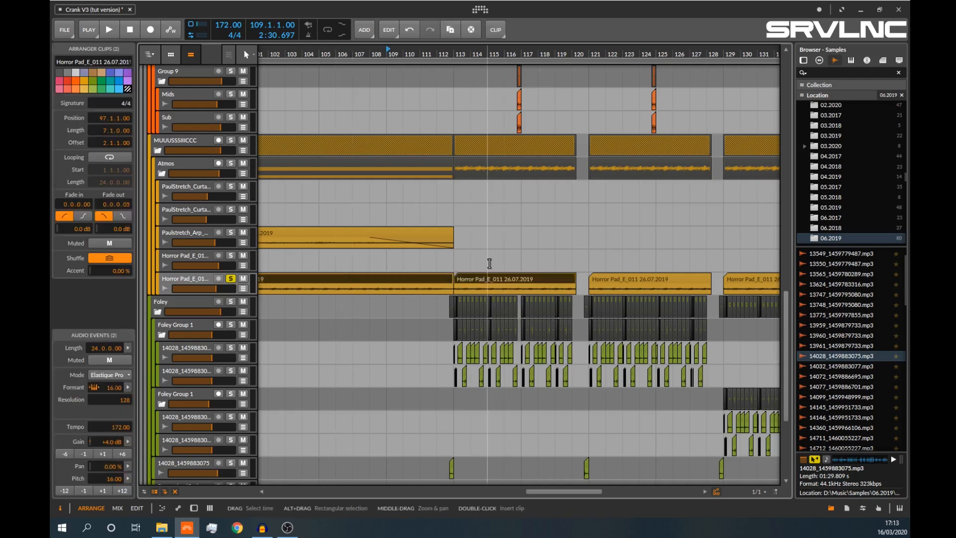
pyautogui.moveTo(510, 261); pyautogui.dragTo(328, 279)
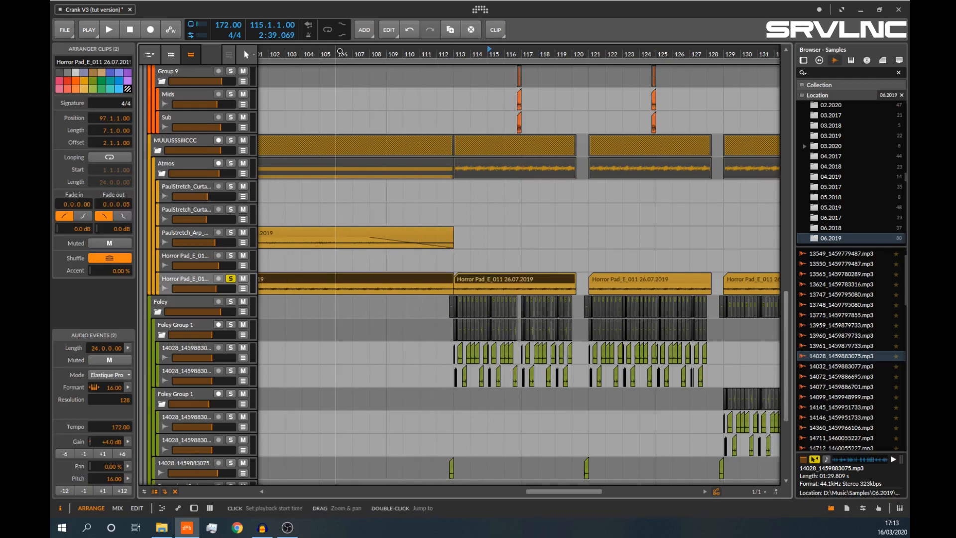
pyautogui.moveTo(333, 54)
pyautogui.mouseDown()
pyautogui.moveTo(333, 95)
pyautogui.moveTo(346, 53)
pyautogui.mouseUp()
pyautogui.click(399, 292)
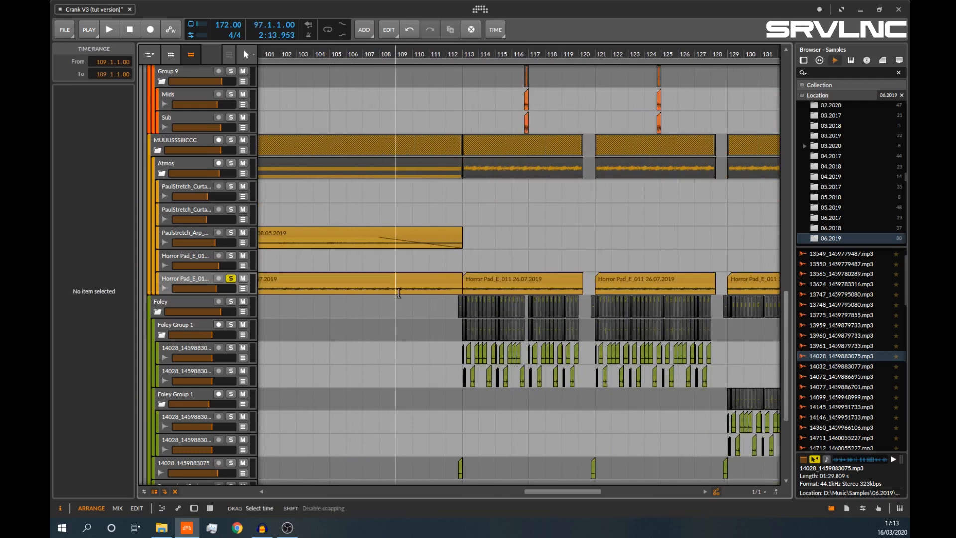
pyautogui.moveTo(498, 255); pyautogui.dragTo(491, 281)
pyautogui.click(454, 256)
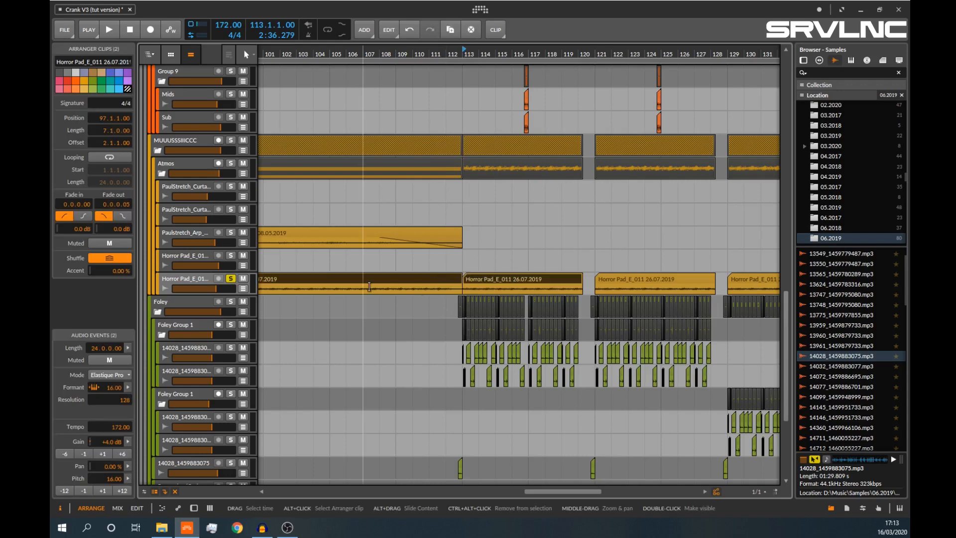
pyautogui.keyDown('alt'); pyautogui.click(437, 259); pyautogui.keyUp('alt')
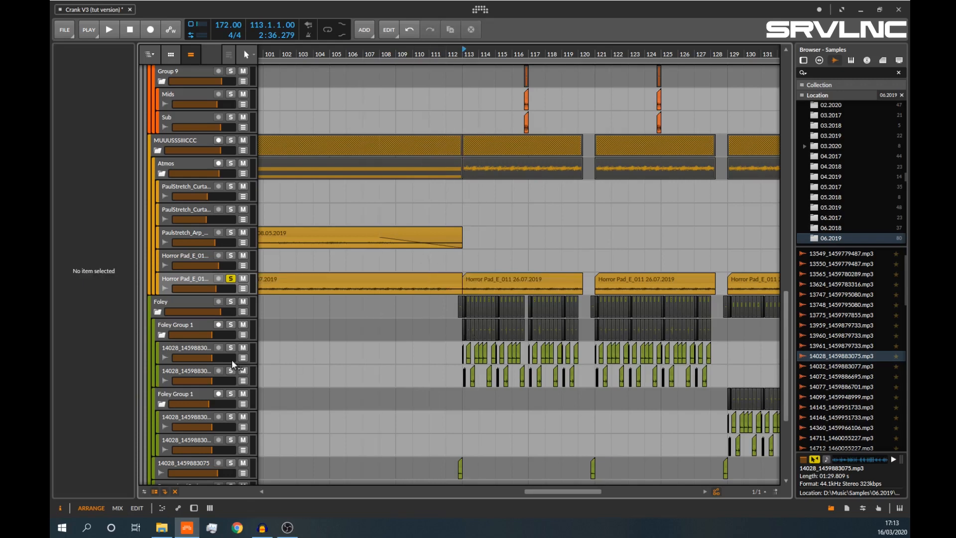
pyautogui.click(441, 301)
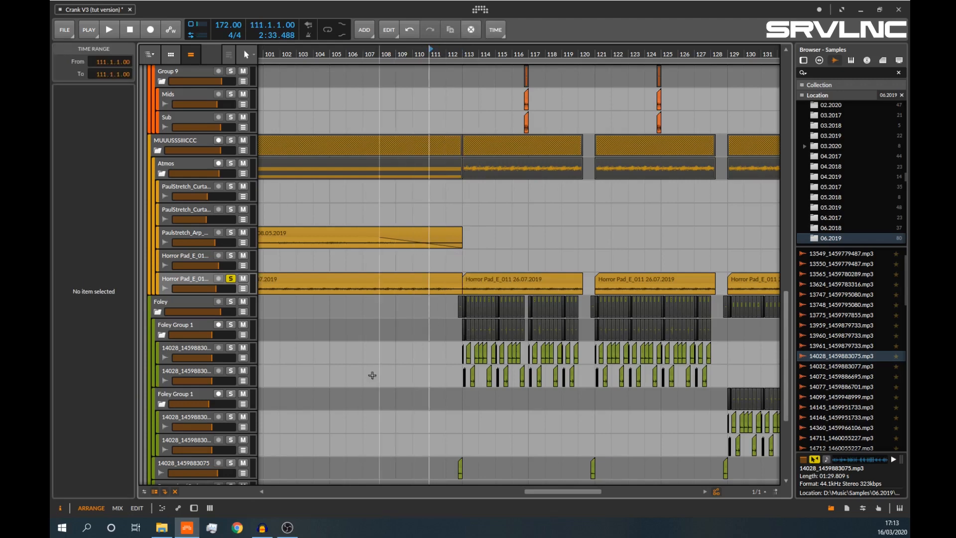
# - Unsolo the lower Horror Pad track in the Atmos group
pyautogui.scroll(-5, 369, 375)
pyautogui.moveTo(462, 55); pyautogui.dragTo(510, 120)
pyautogui.click(230, 132)
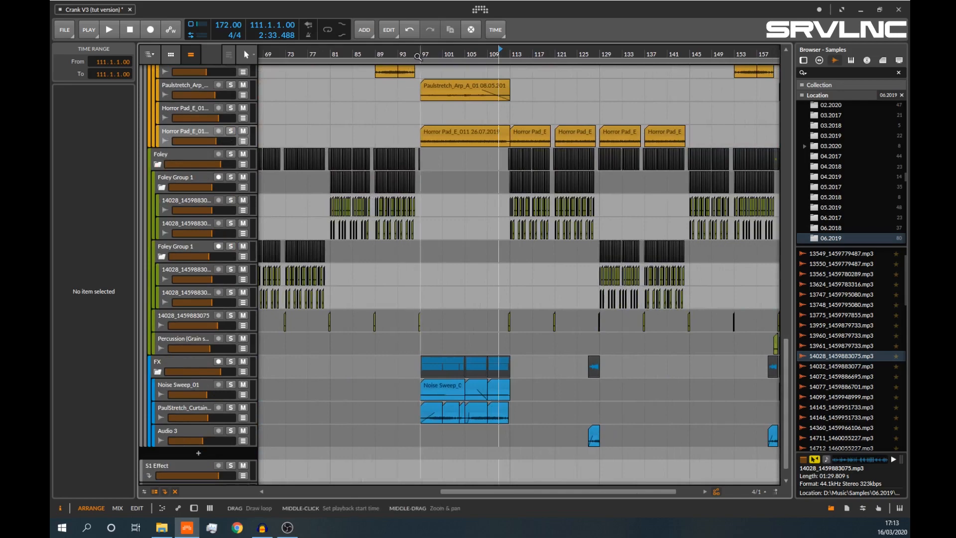
# - Examine the arrangement from the Serum basses down to the Foley and FX tracks, comparing the sections around bars 49 and 97
pyautogui.moveTo(417, 56); pyautogui.dragTo(455, 119)
pyautogui.scroll(3, 411, 238)
pyautogui.scroll(14, 412, 239)
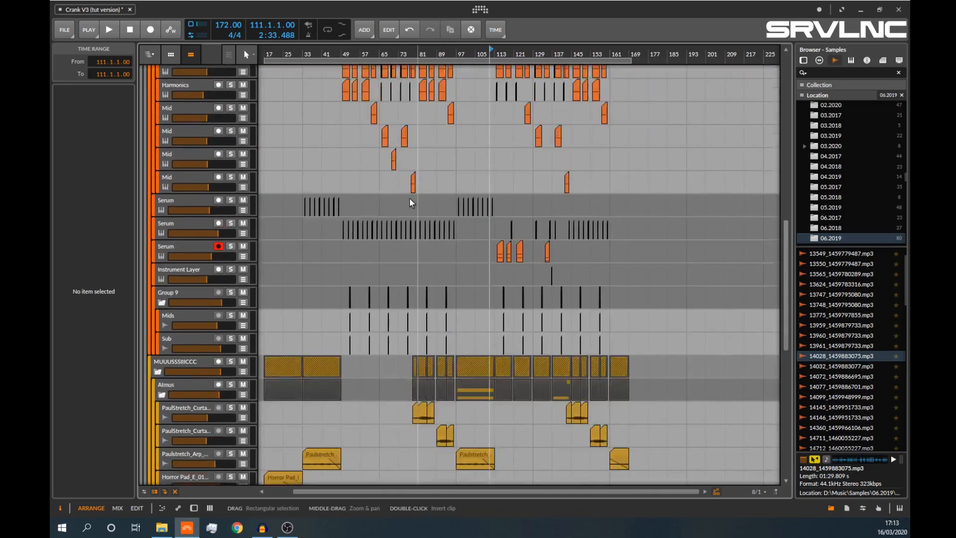
pyautogui.scroll(-4, 388, 167)
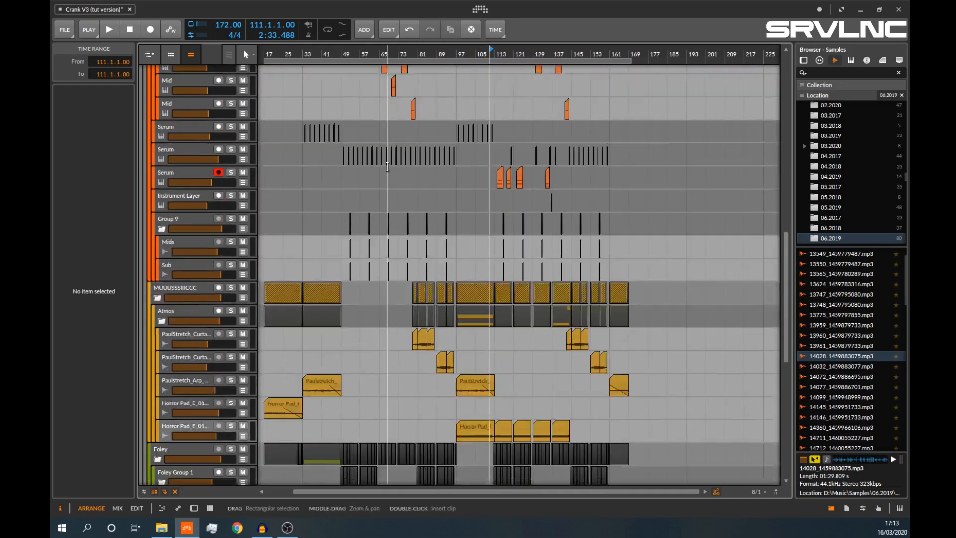
pyautogui.moveTo(344, 56); pyautogui.dragTo(375, 149)
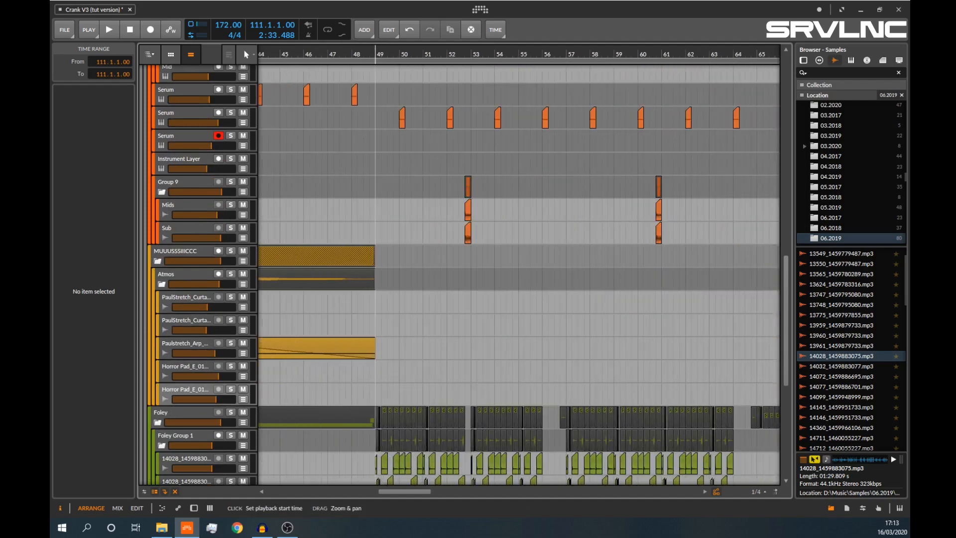
pyautogui.scroll(-6, 438, 343)
pyautogui.scroll(-2, 438, 342)
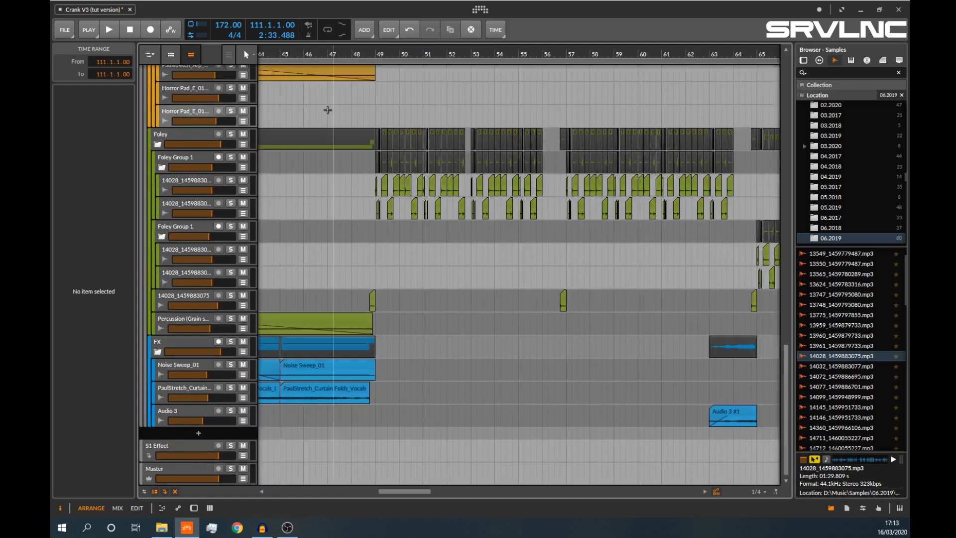
pyautogui.moveTo(304, 55); pyautogui.dragTo(446, 14)
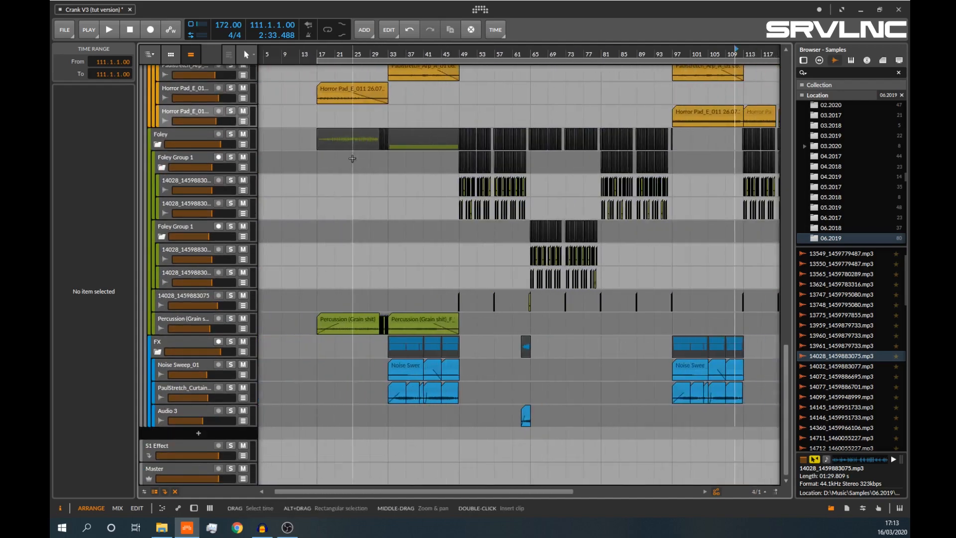
pyautogui.scroll(10, 498, 56)
pyautogui.moveTo(651, 54); pyautogui.dragTo(527, 90)
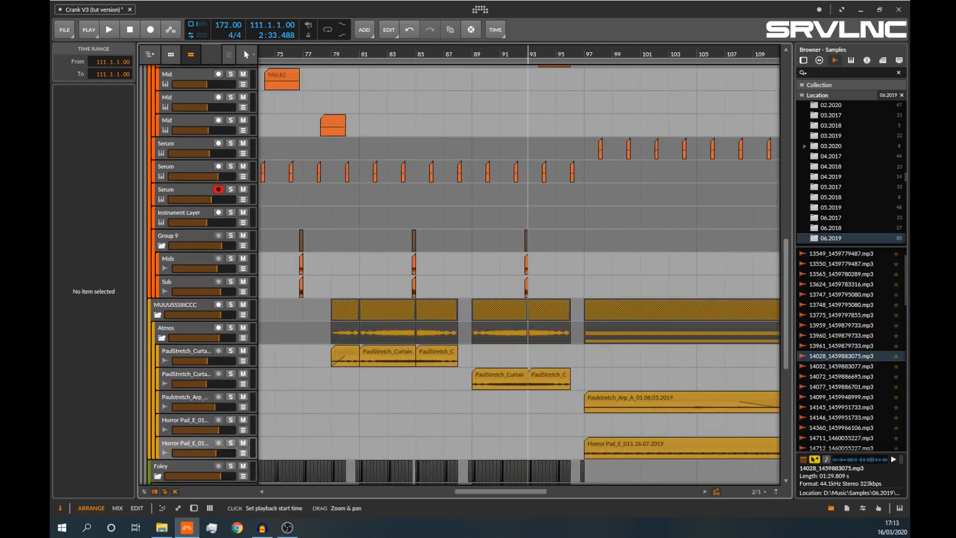
# - Inspect the long Horror Pad clip at bar 97 and the upper PaulStretch_Curtain clips, setting the playback start to bar 79
pyautogui.click(637, 444)
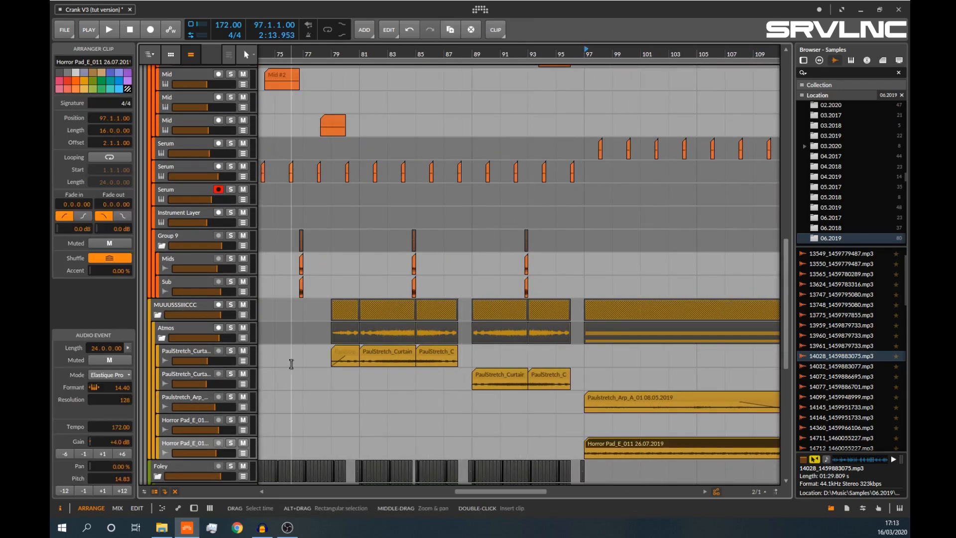
pyautogui.moveTo(295, 348); pyautogui.dragTo(444, 347)
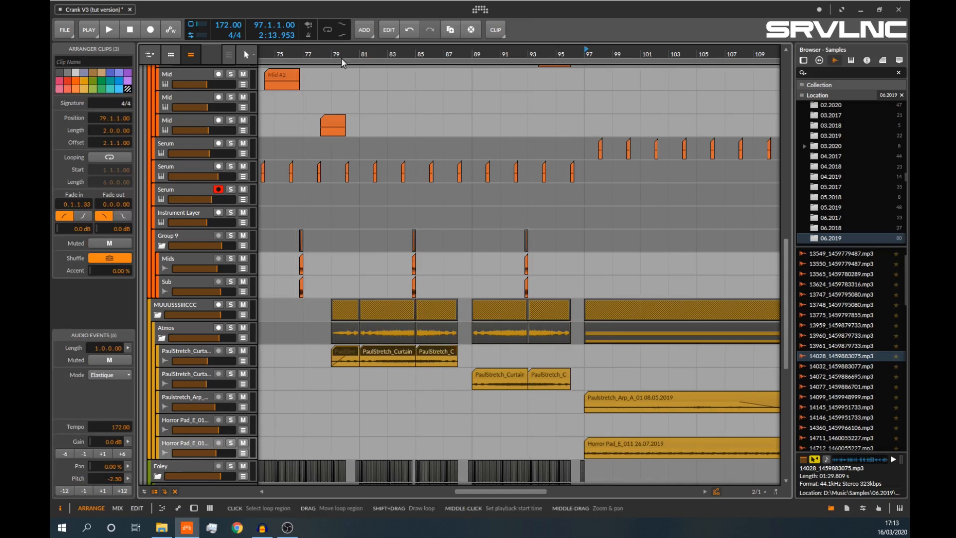
pyautogui.moveTo(343, 52); pyautogui.dragTo(343, 82)
pyautogui.click(324, 52)
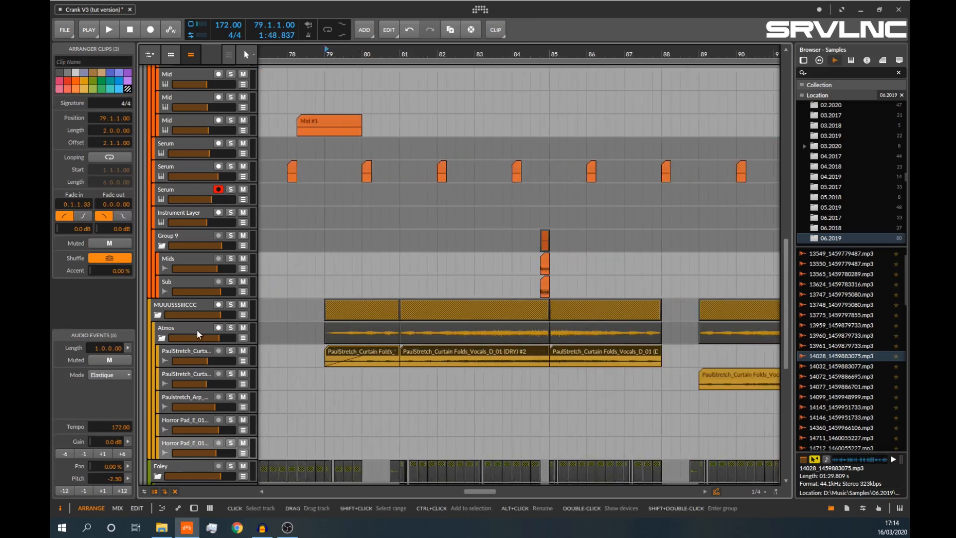
# - Solo the upper PaulStretch_Curtain track in the Atmos group, audition it from bar 79, and unsolo it
pyautogui.click(183, 353)
pyautogui.click(228, 350)
pyautogui.press('space')
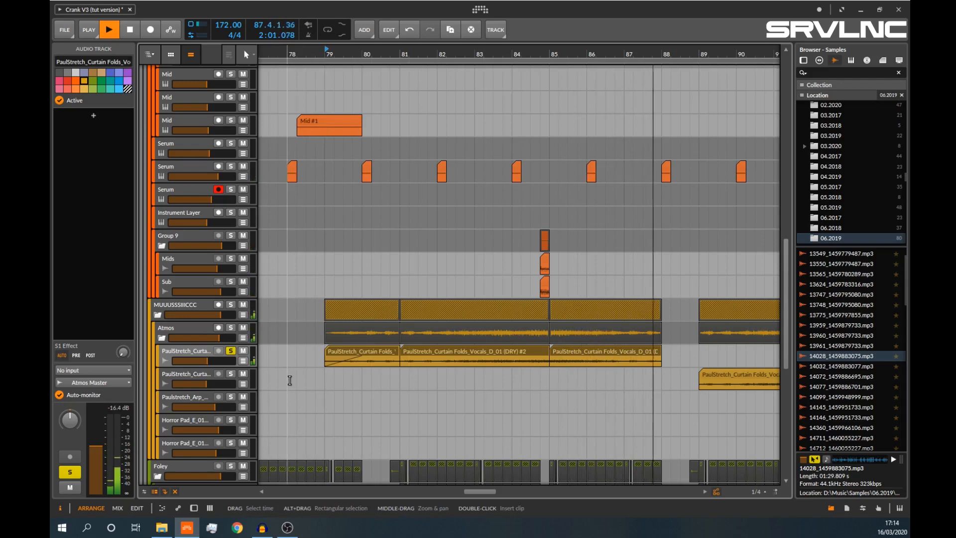
pyautogui.press('space')
pyautogui.click(230, 350)
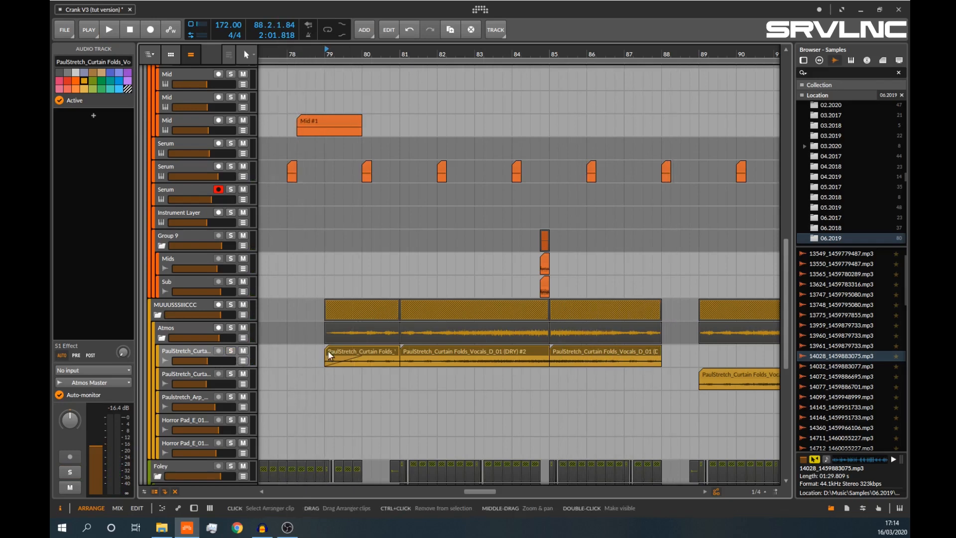
# - Mark out the three upper PaulStretch_Curtain clips between bars 79 and 88, then set the playback start to bar 79
pyautogui.moveTo(317, 347); pyautogui.dragTo(669, 351)
pyautogui.click(670, 351)
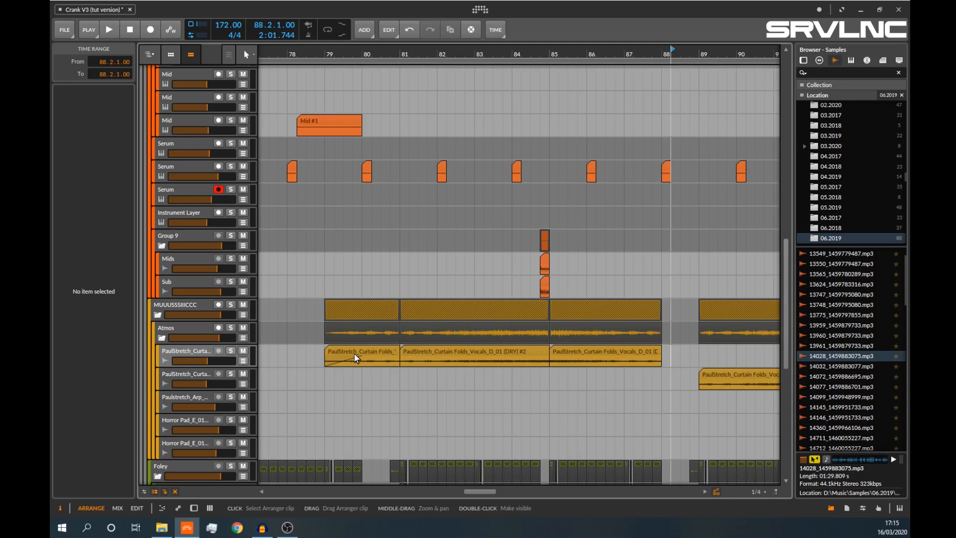
pyautogui.moveTo(419, 54); pyautogui.dragTo(402, 24)
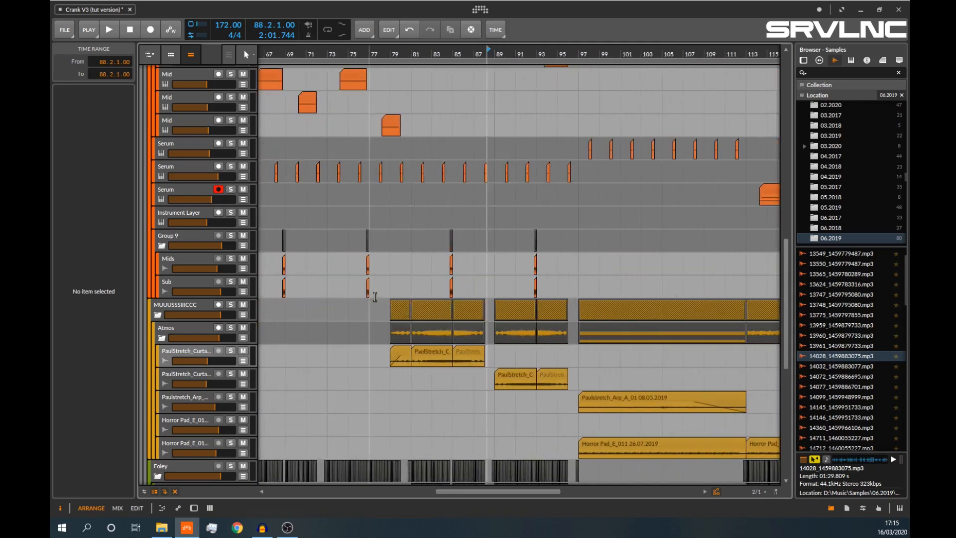
pyautogui.click(384, 363)
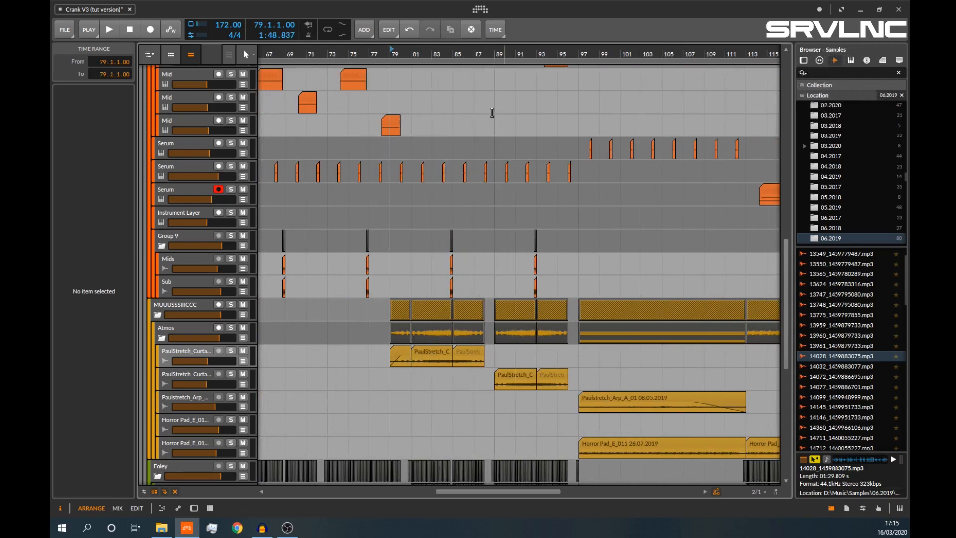
# - Look over the whole arrangement from the Atmos, Foley and FX tracks up to the Sidechain Triggers and Drums groups
pyautogui.moveTo(441, 55); pyautogui.dragTo(565, 45)
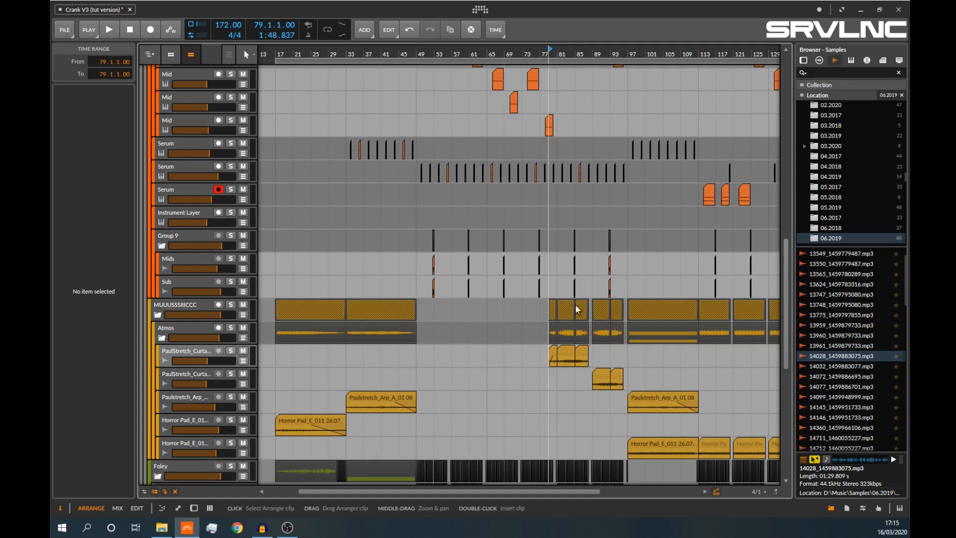
pyautogui.scroll(-3, 650, 296)
pyautogui.scroll(-4, 384, 271)
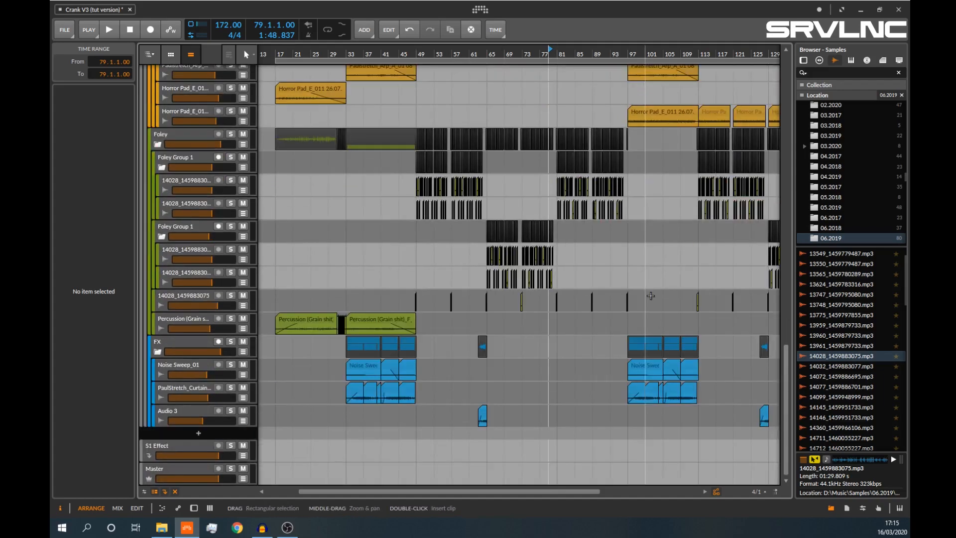
pyautogui.scroll(1, 341, 89)
pyautogui.scroll(-5, 346, 199)
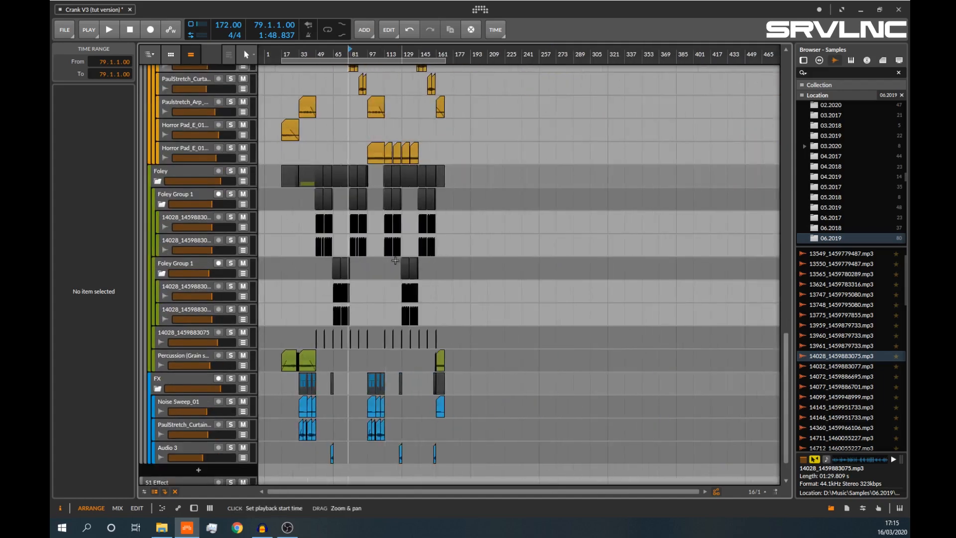
pyautogui.scroll(18, 384, 272)
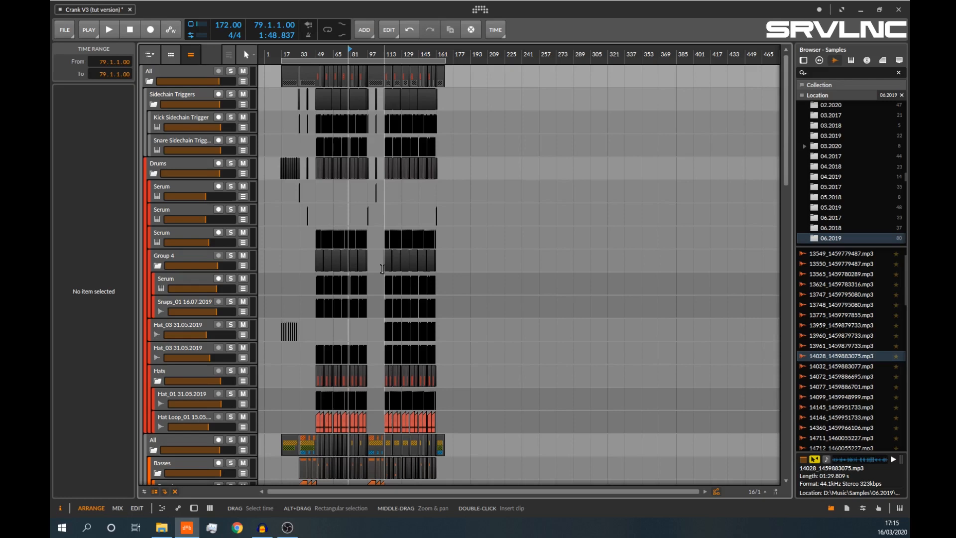
# - Examine the drum and bass clips around bars 49 to 57 and audition the full mix from bar 49
pyautogui.moveTo(320, 52); pyautogui.dragTo(350, 52)
pyautogui.click(342, 59)
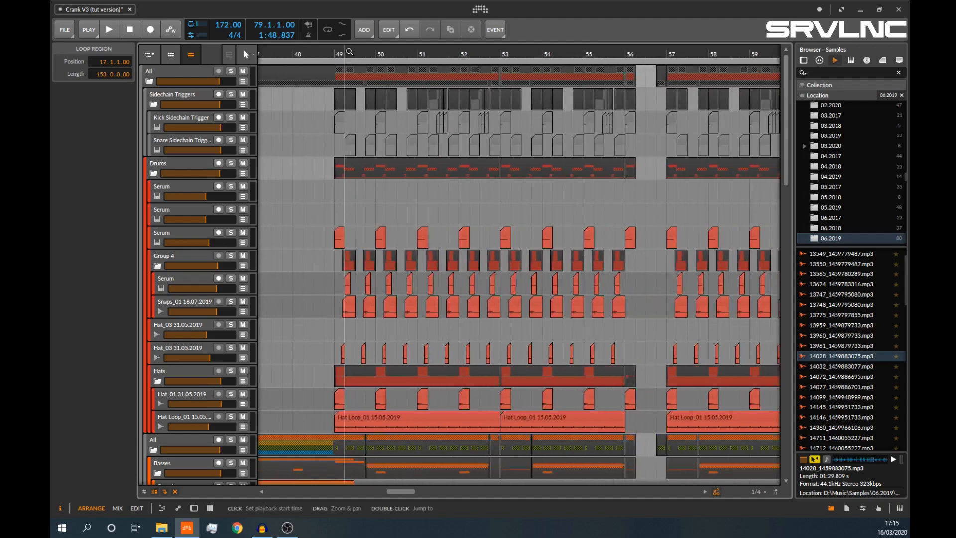
pyautogui.scroll(-15, 474, 168)
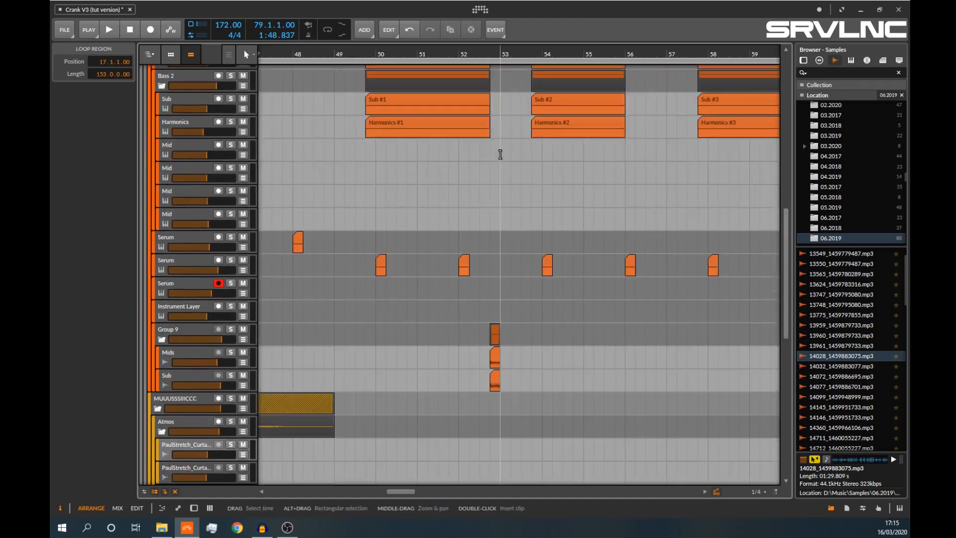
pyautogui.scroll(15, 620, 214)
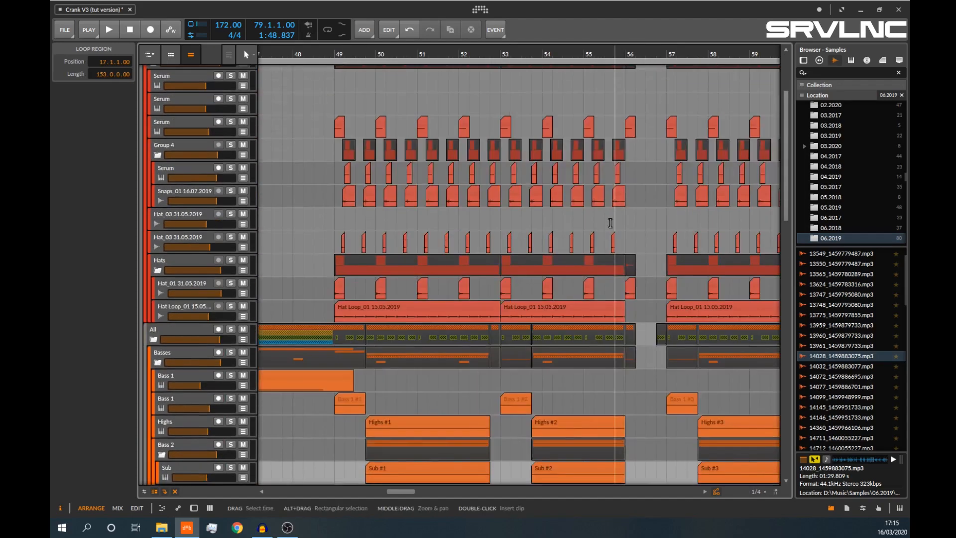
pyautogui.scroll(-4, 572, 227)
pyautogui.click(333, 52)
pyautogui.press('space')
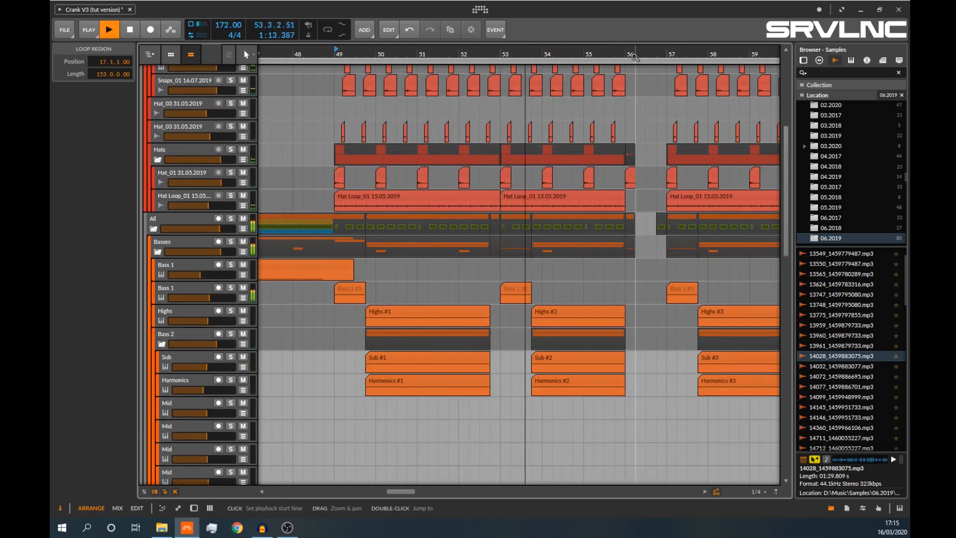
pyautogui.press('space')
# - Mark the gap between bars 56 and 57, then set the playback start to bar 49 and review the Drums group
pyautogui.moveTo(627, 58); pyautogui.dragTo(591, 105)
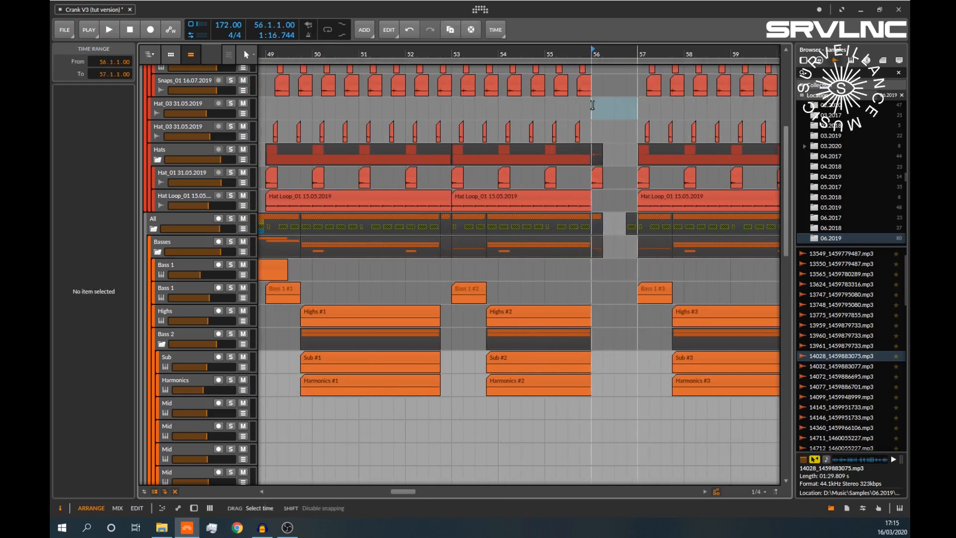
pyautogui.moveTo(592, 56); pyautogui.dragTo(592, 43)
pyautogui.click(547, 105)
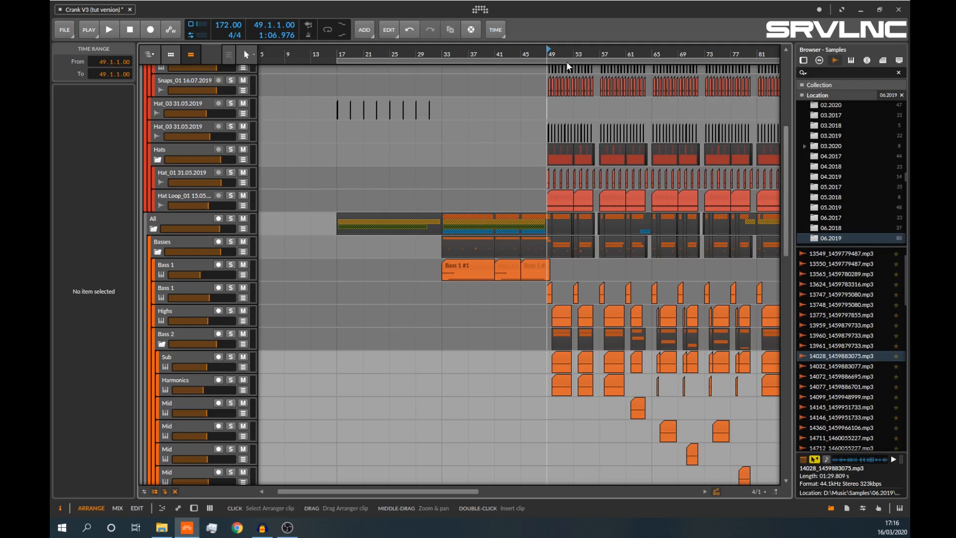
pyautogui.scroll(2, 568, 61)
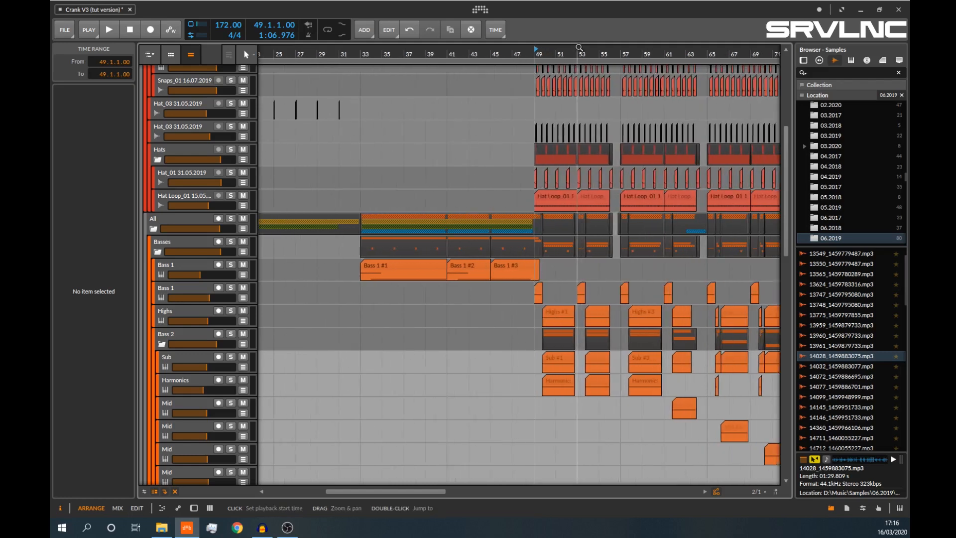
pyautogui.scroll(5, 578, 209)
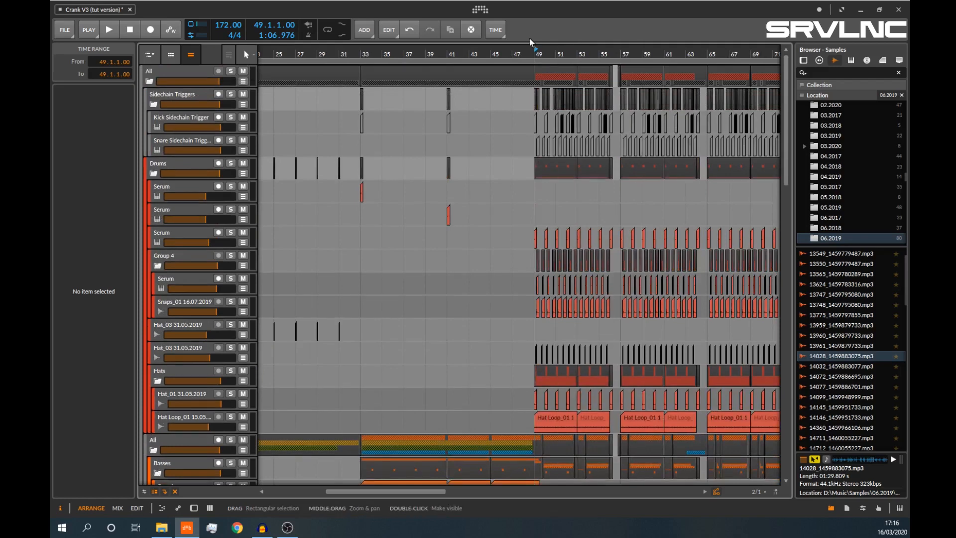
# - Mark out the three short Kick Sidechain Trigger clips in bar 51, then set the playback start to bar 49
pyautogui.scroll(10, 555, 54)
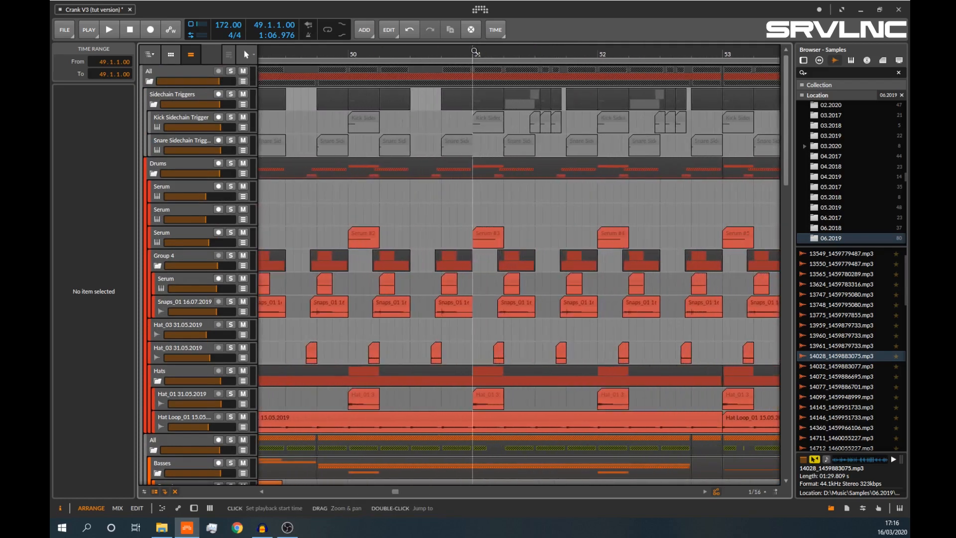
pyautogui.moveTo(516, 117); pyautogui.dragTo(562, 128)
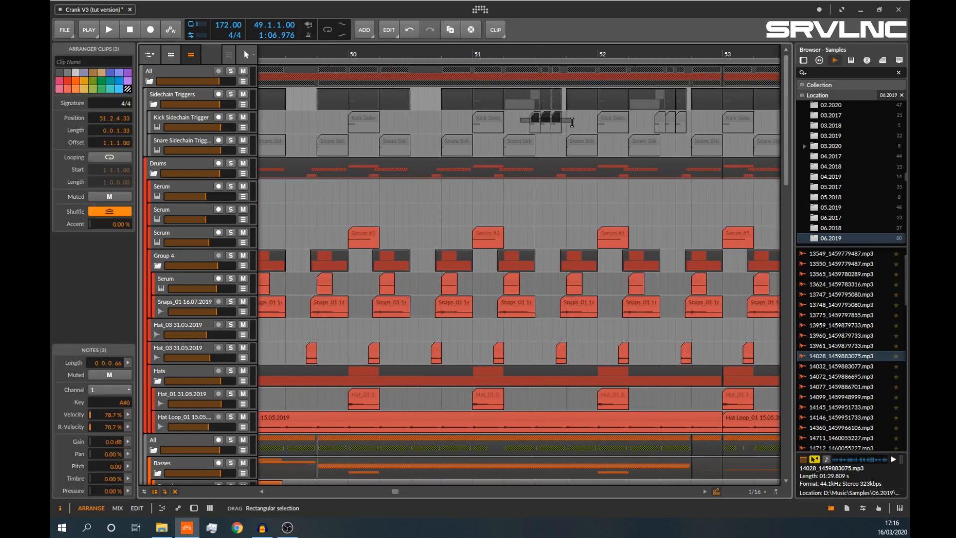
pyautogui.moveTo(517, 48); pyautogui.dragTo(492, 76)
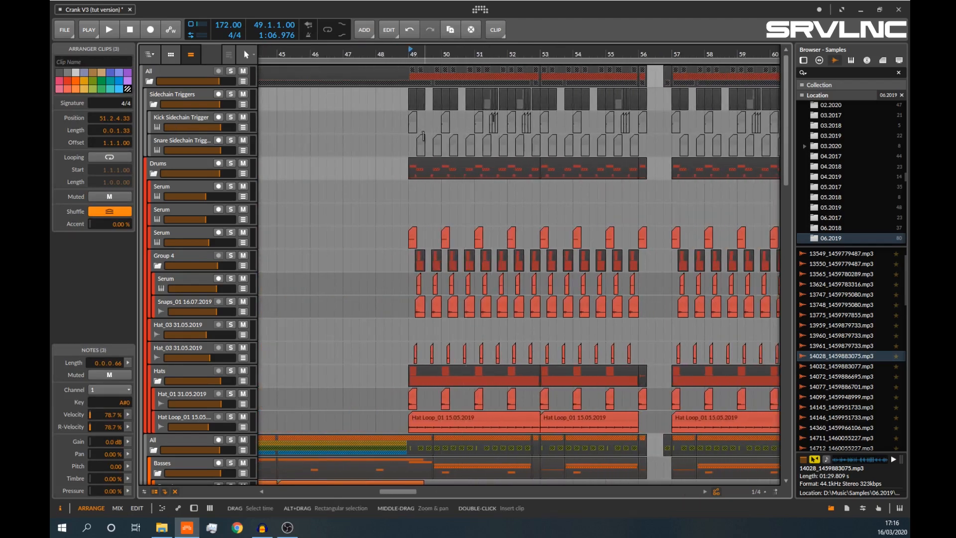
pyautogui.click(407, 120)
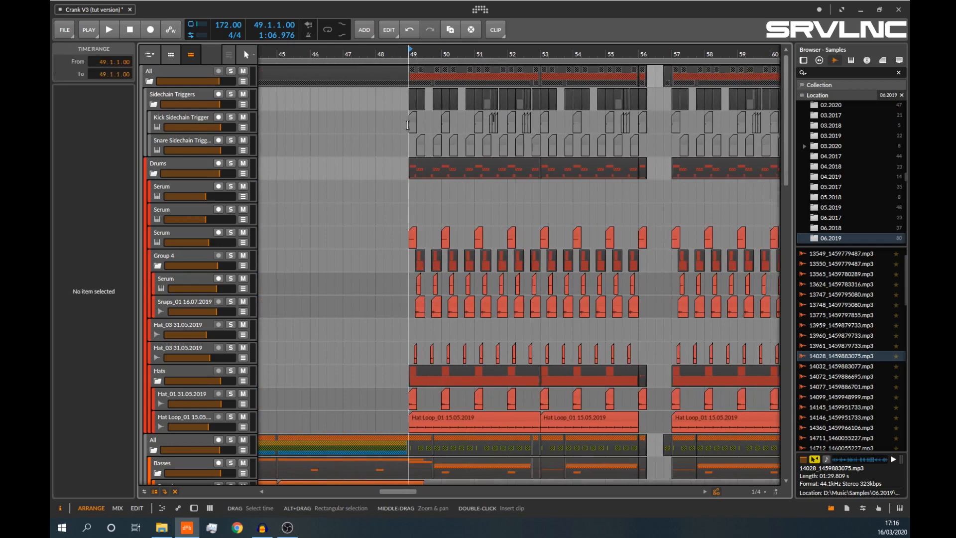
# - Set the playback start to bar 51 and briefly audition the mix around the short kick sidechain triggers
pyautogui.scroll(5, 406, 113)
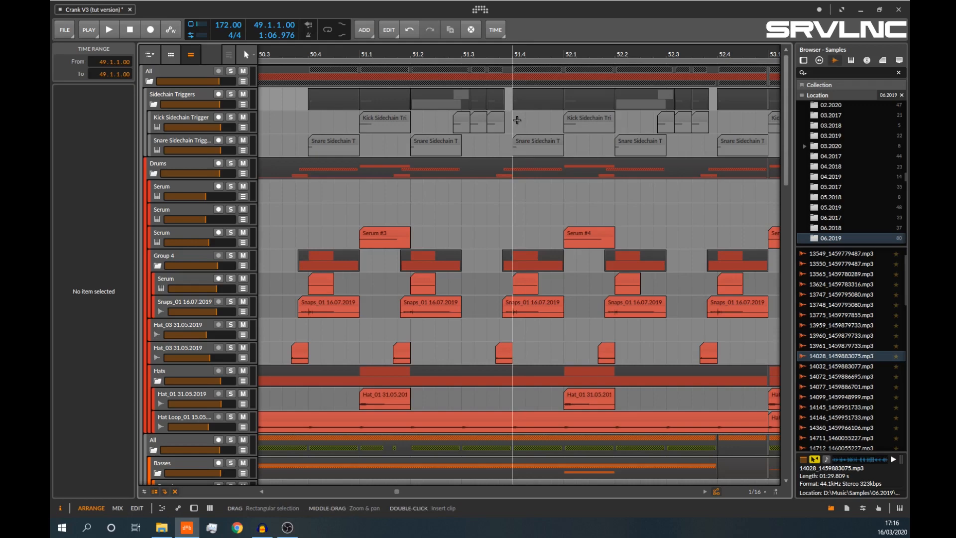
pyautogui.click(360, 52)
pyautogui.press('space')
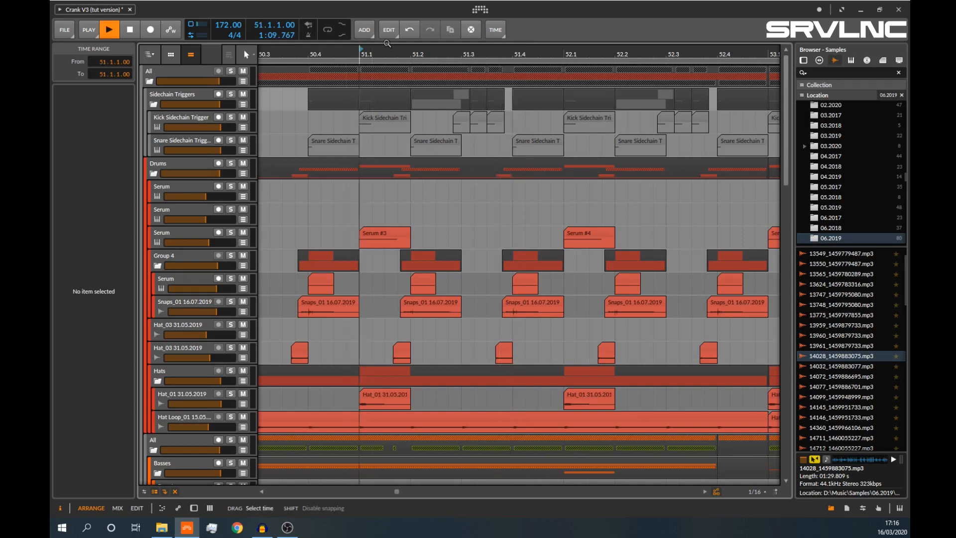
pyautogui.press('space')
# - Set the playback start to beat 4 of bar 49 and audition the mix through to bar 53
pyautogui.moveTo(395, 48); pyautogui.dragTo(464, 29)
pyautogui.click(405, 125)
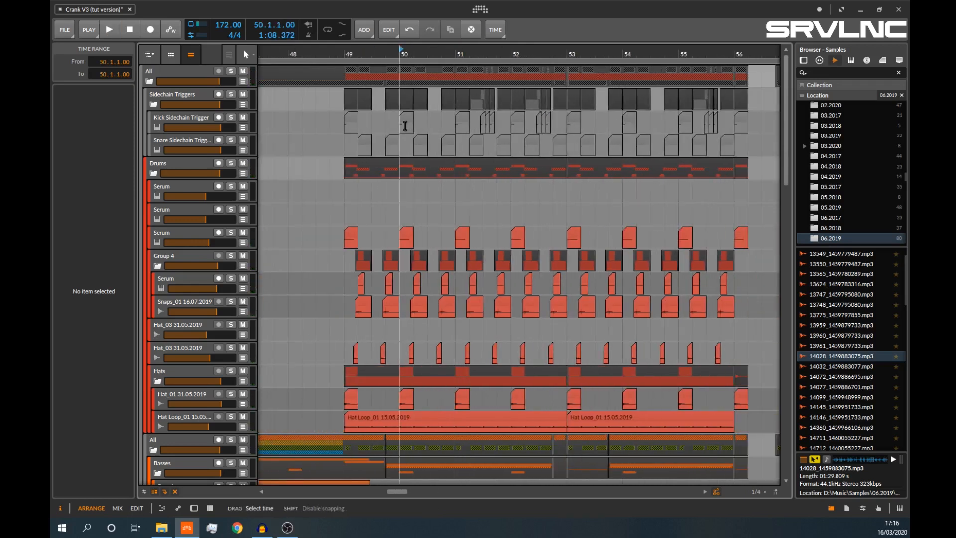
pyautogui.press('space')
pyautogui.click(388, 125)
pyautogui.scroll(-3, 456, 97)
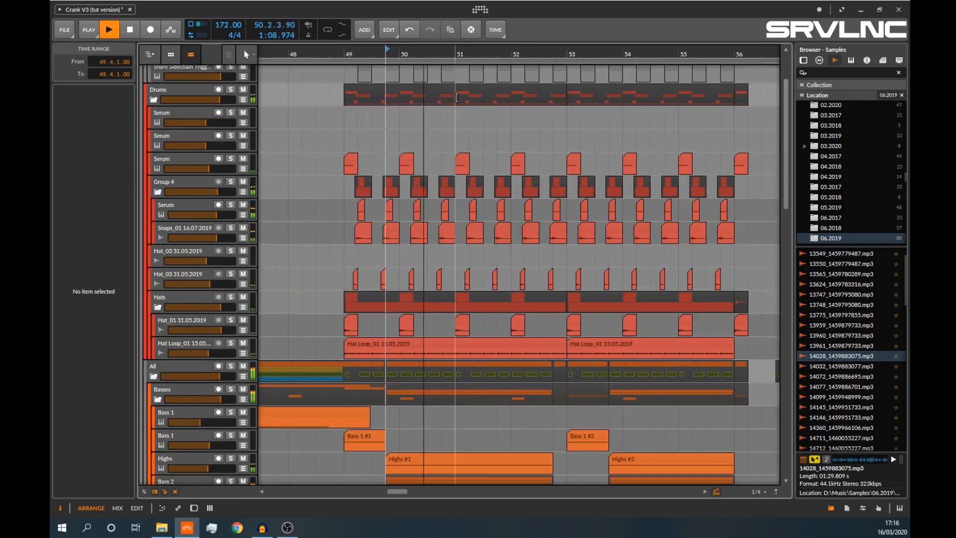
pyautogui.scroll(3, 457, 97)
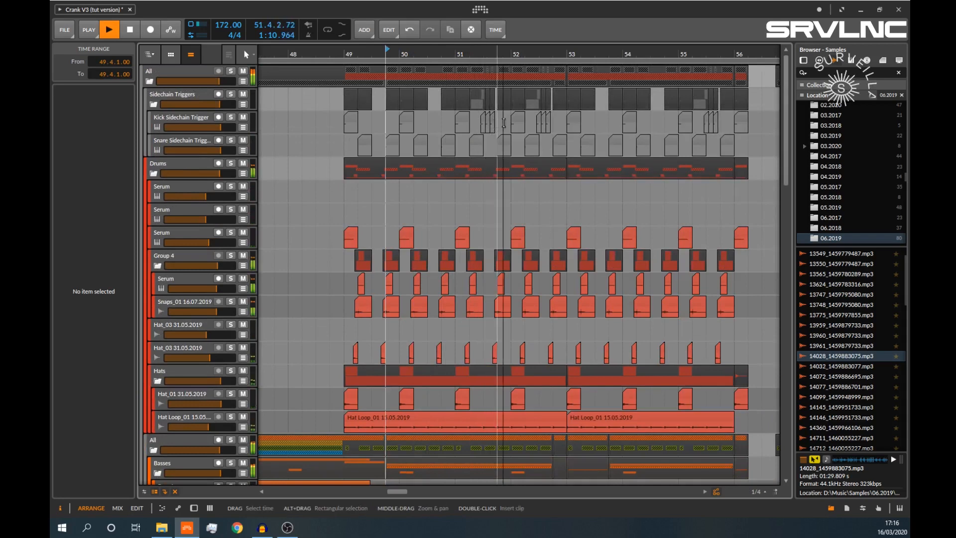
pyautogui.press('space')
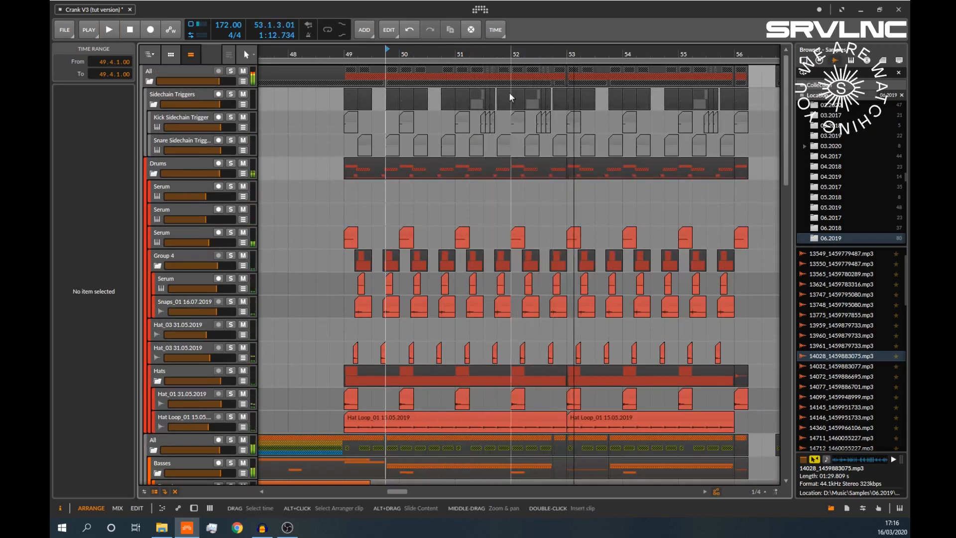
# - Mute the three short Kick Sidechain Trigger clips in bar 51 and the matching three in bar 52
pyautogui.scroll(3, 473, 59)
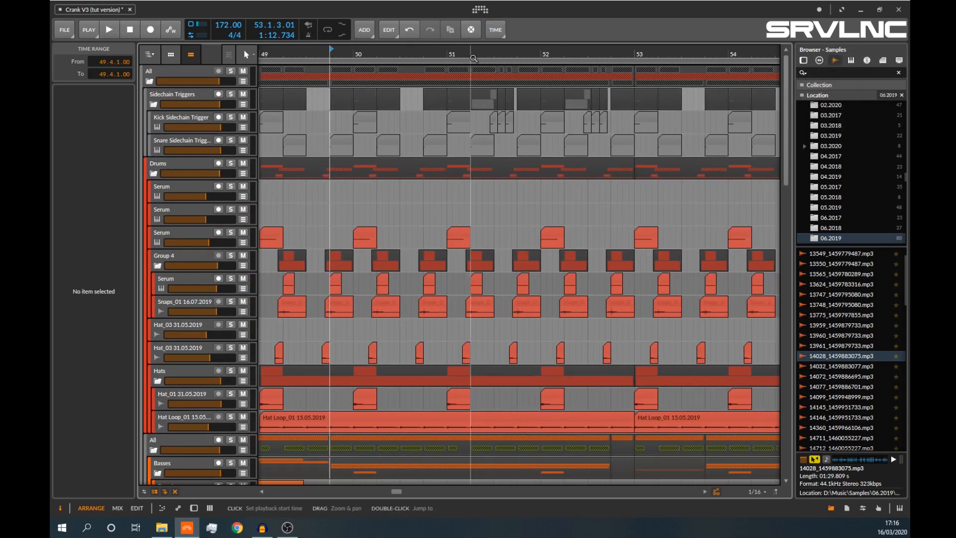
pyautogui.moveTo(473, 58); pyautogui.dragTo(428, 66)
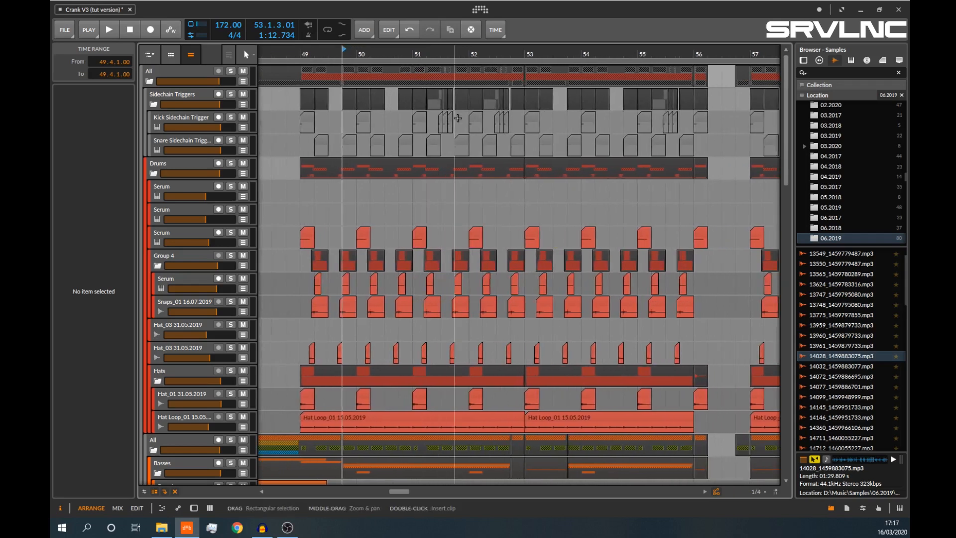
pyautogui.moveTo(457, 118); pyautogui.dragTo(441, 118)
pyautogui.rightClick(441, 119)
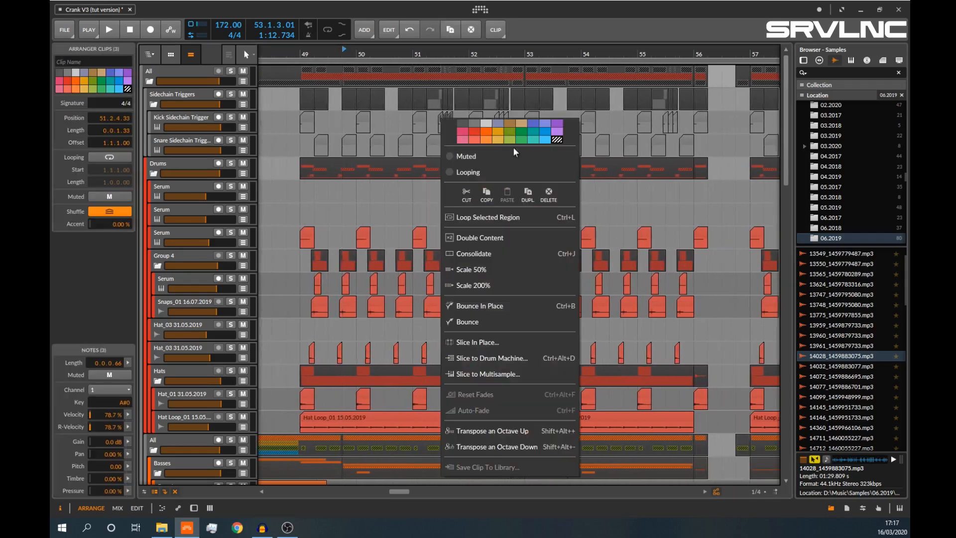
pyautogui.click(504, 155)
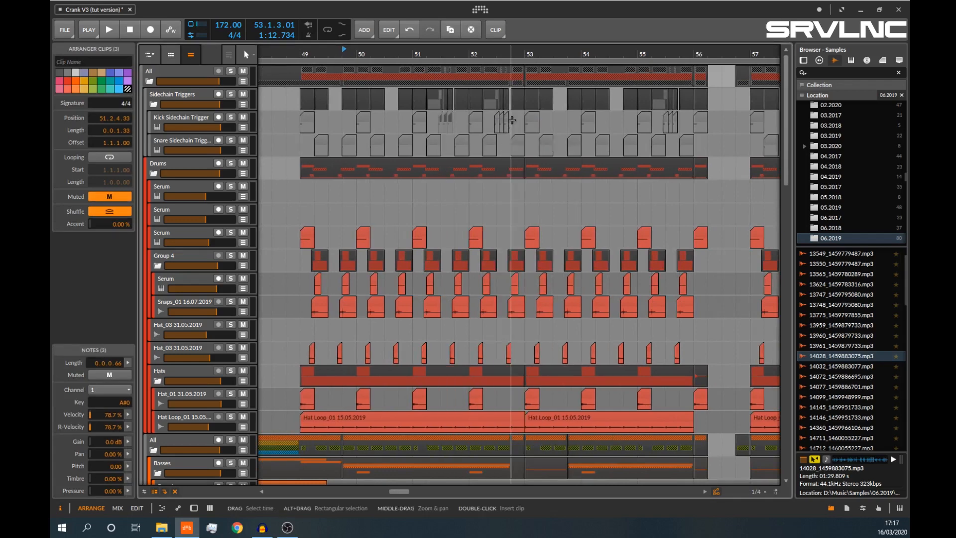
pyautogui.moveTo(512, 120); pyautogui.dragTo(499, 118)
pyautogui.rightClick(497, 118)
pyautogui.click(521, 154)
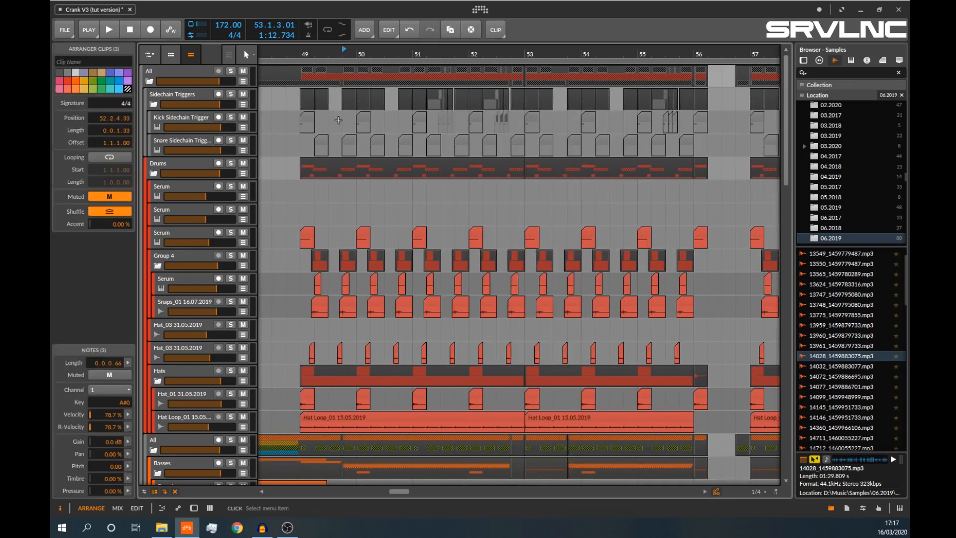
# - Audition the mix from bar 49 to bar 53 with the short kick sidechain triggers muted
pyautogui.click(301, 124)
pyautogui.press('space')
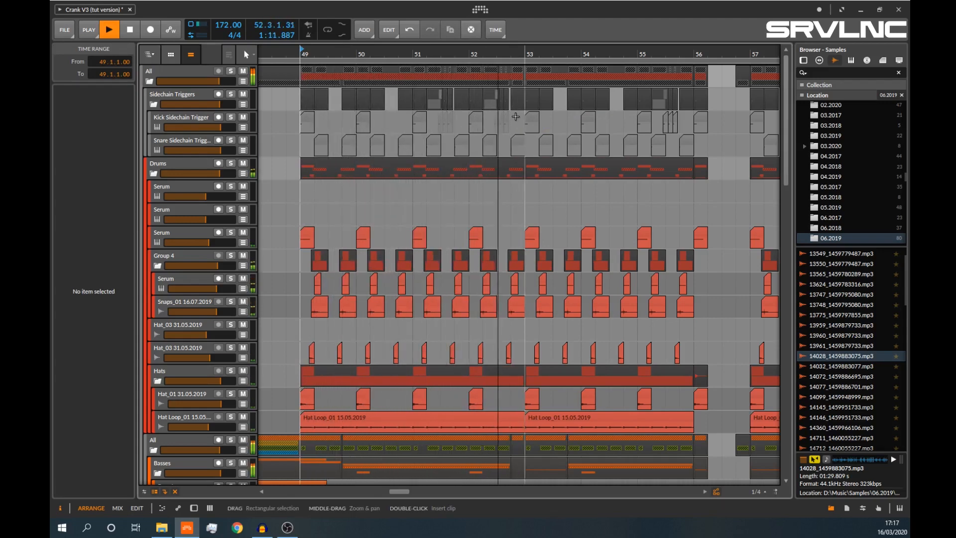
pyautogui.press('space')
# - Unmute the short Kick Sidechain Trigger clips in bars 51 and 52 and save the project
pyautogui.moveTo(461, 117); pyautogui.dragTo(427, 121)
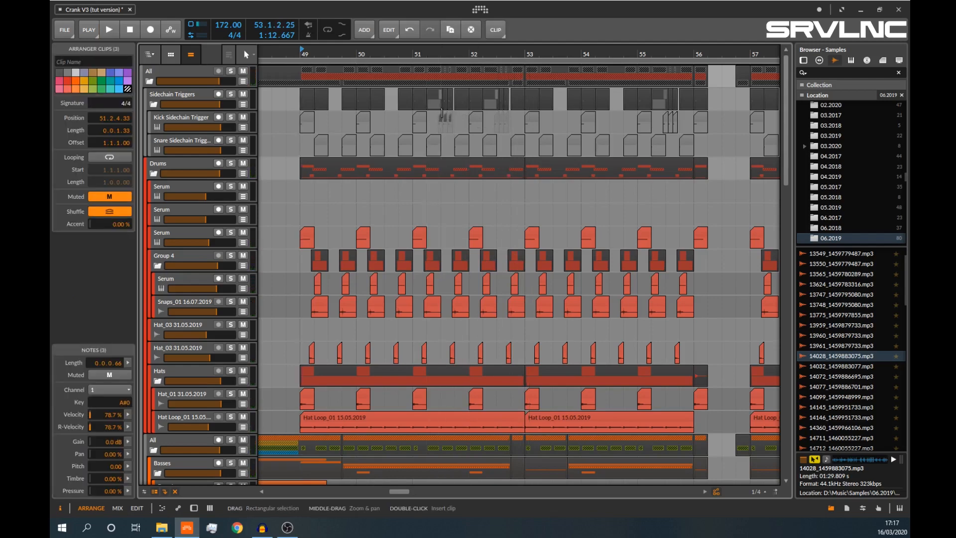
pyautogui.rightClick(440, 118)
pyautogui.click(519, 115)
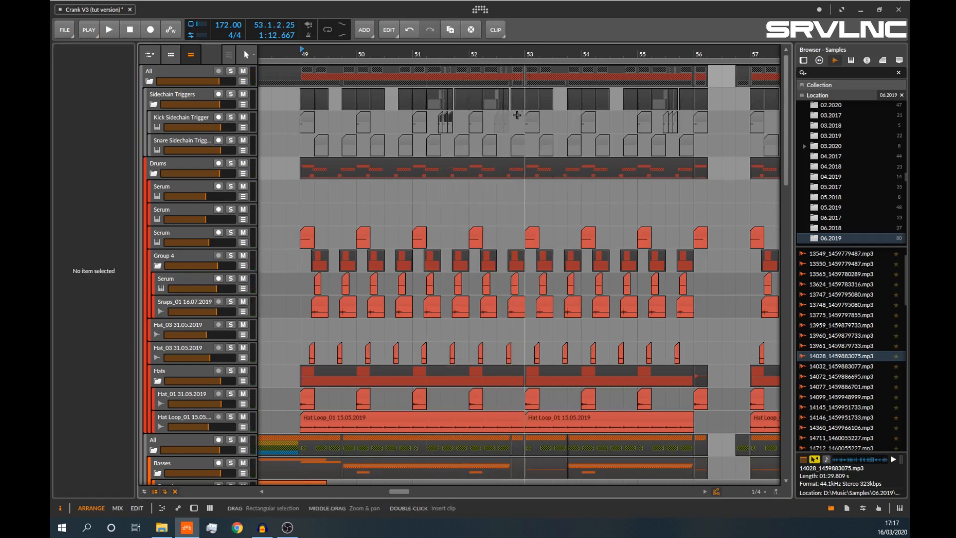
pyautogui.click(496, 118)
pyautogui.rightClick(496, 119)
pyautogui.click(520, 158)
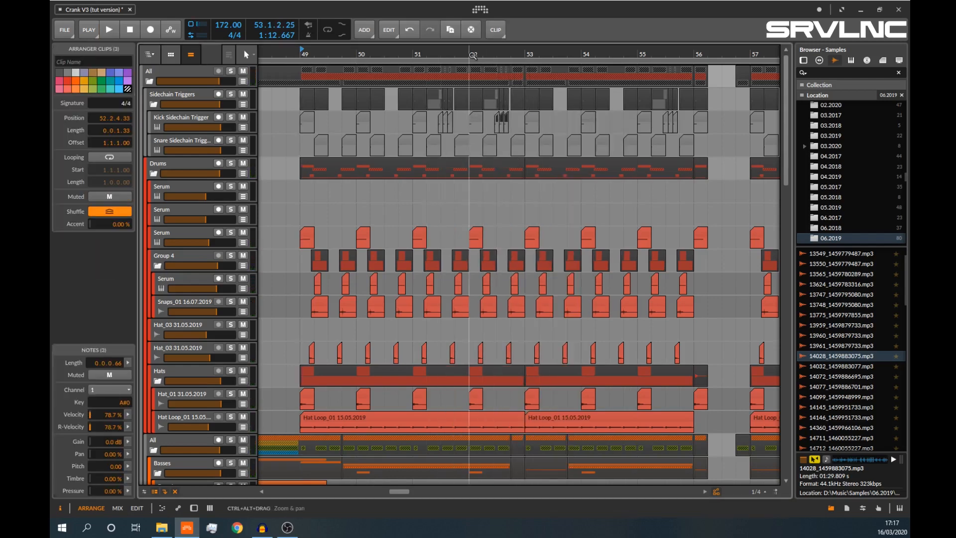
pyautogui.hotkey('ctrl', 's')
# - Set the playback start to bar 49 and look over the whole arrangement down to the Foley and FX tracks
pyautogui.click(301, 53)
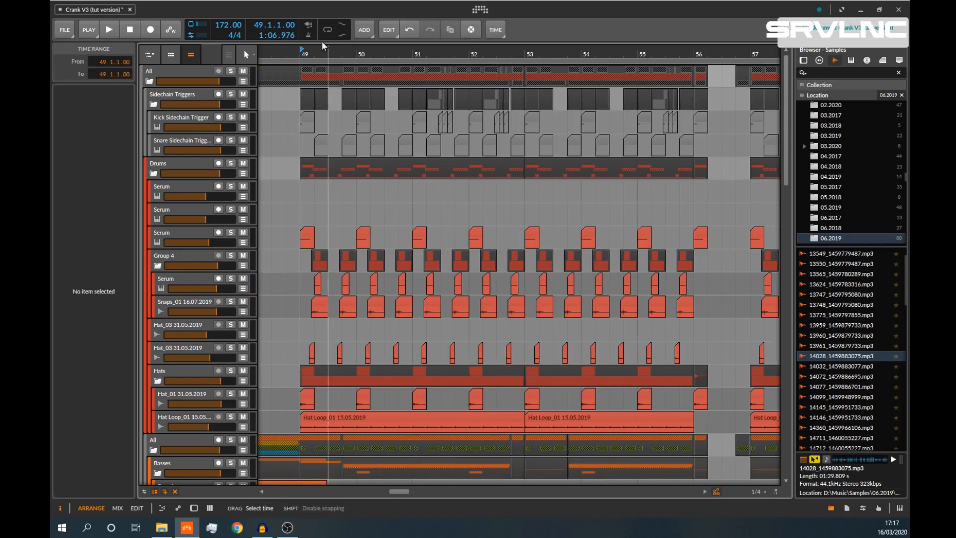
pyautogui.moveTo(313, 50); pyautogui.dragTo(402, 115)
pyautogui.scroll(-15, 402, 115)
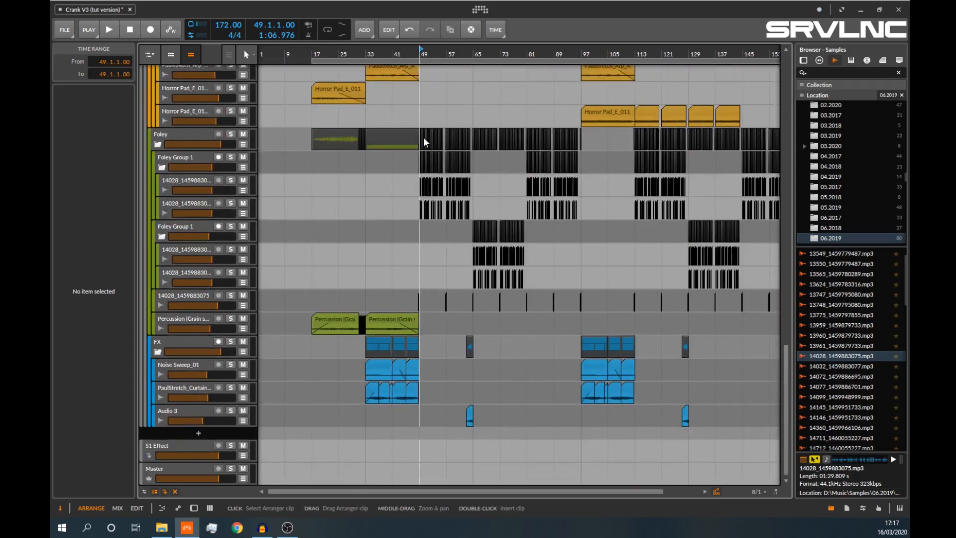
pyautogui.scroll(15, 424, 138)
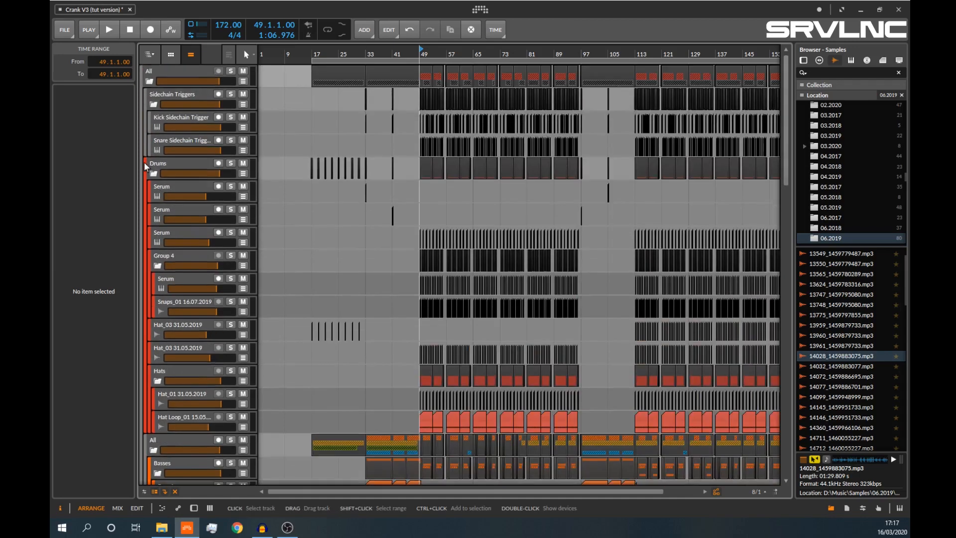
# - Collapse the Drums, Basses, MUUUSSSIIICCC, Foley and FX groups, leaving the second All group expanded
pyautogui.click(152, 173)
pyautogui.click(153, 197)
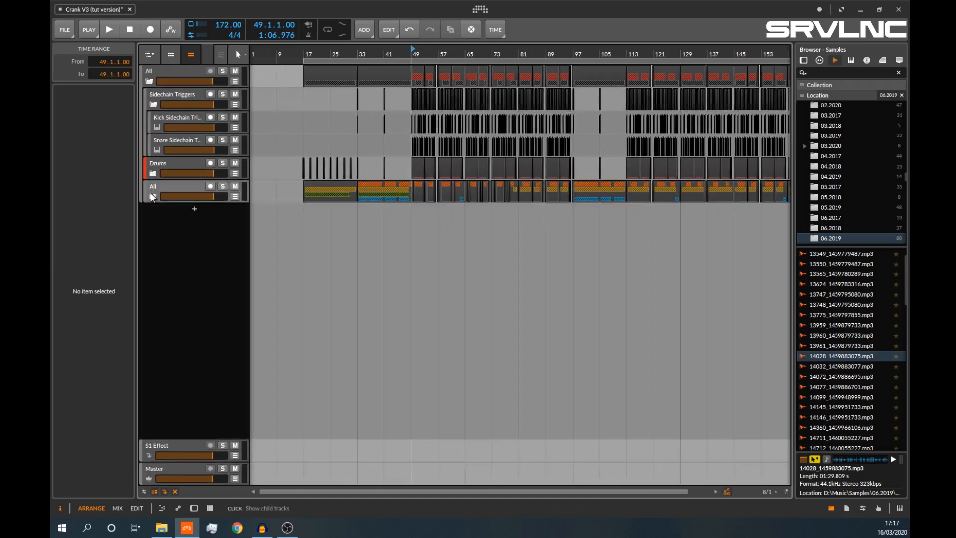
pyautogui.click(153, 196)
pyautogui.click(154, 220)
pyautogui.click(152, 243)
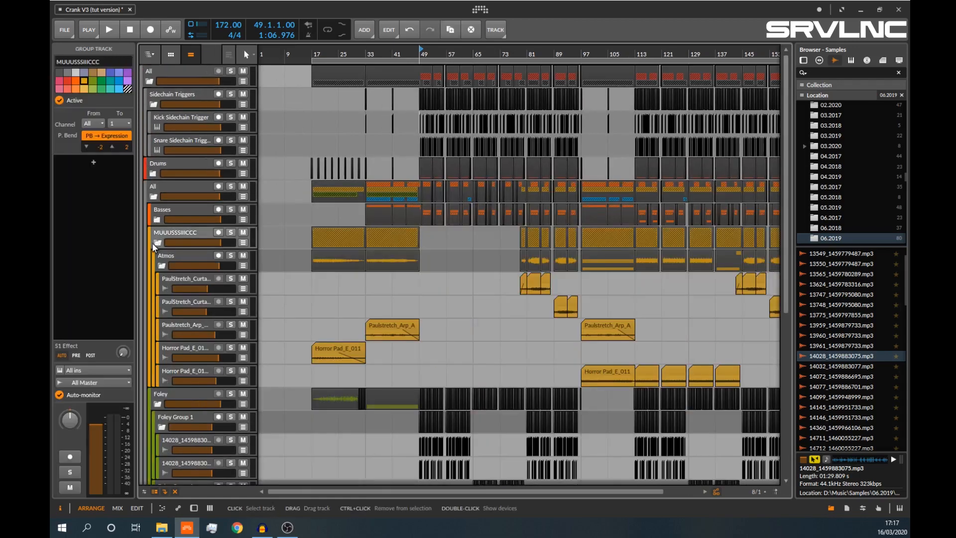
pyautogui.click(154, 245)
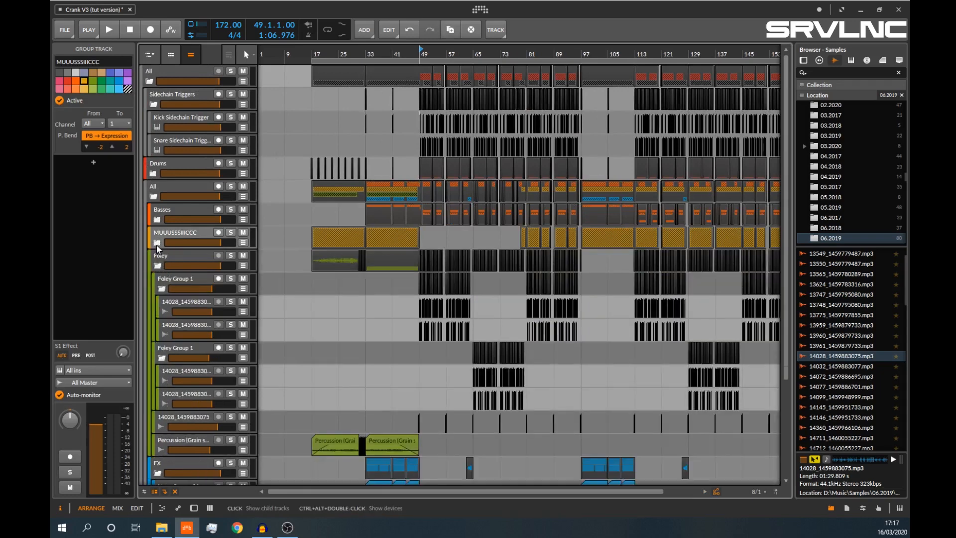
pyautogui.click(158, 266)
pyautogui.click(159, 289)
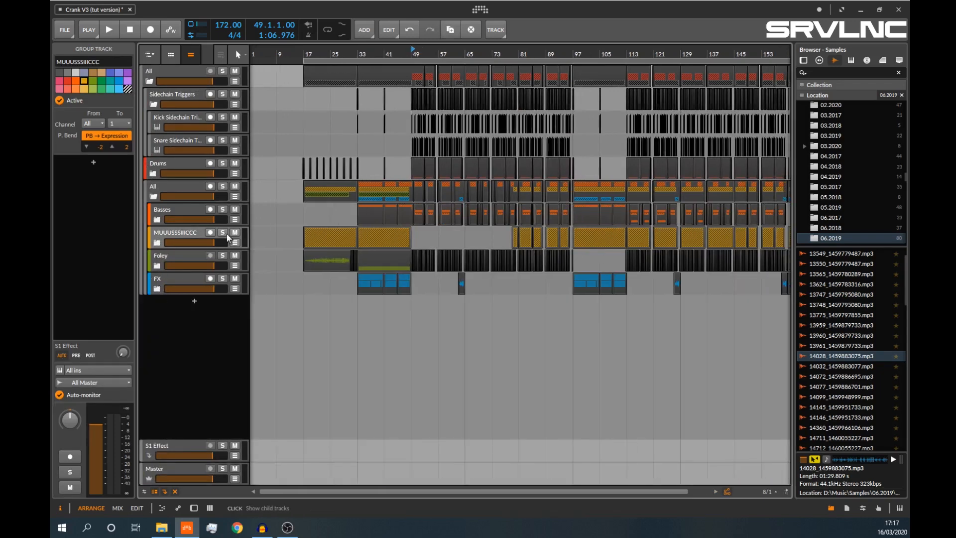
# - Mark out the clips of the whole arrangement across all groups, then set the playback start to bar 17
pyautogui.moveTo(402, 53); pyautogui.dragTo(343, 73)
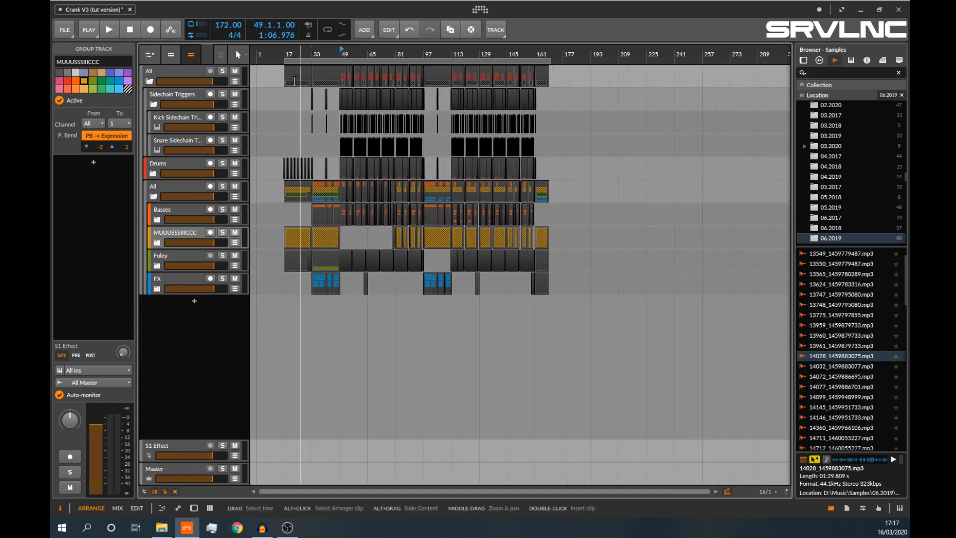
pyautogui.click(287, 77)
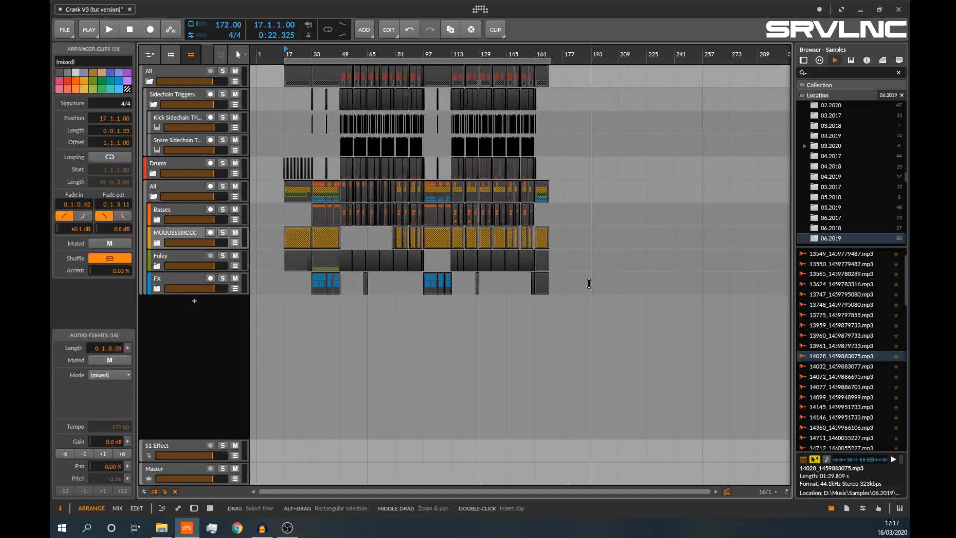
pyautogui.moveTo(578, 277); pyautogui.dragTo(225, 63)
pyautogui.click(569, 104)
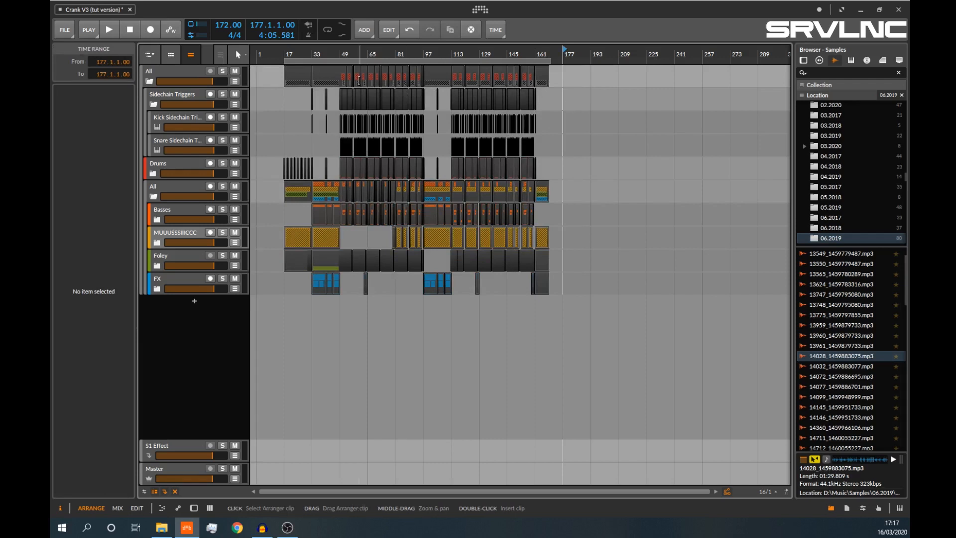
pyautogui.moveTo(270, 74); pyautogui.dragTo(579, 274)
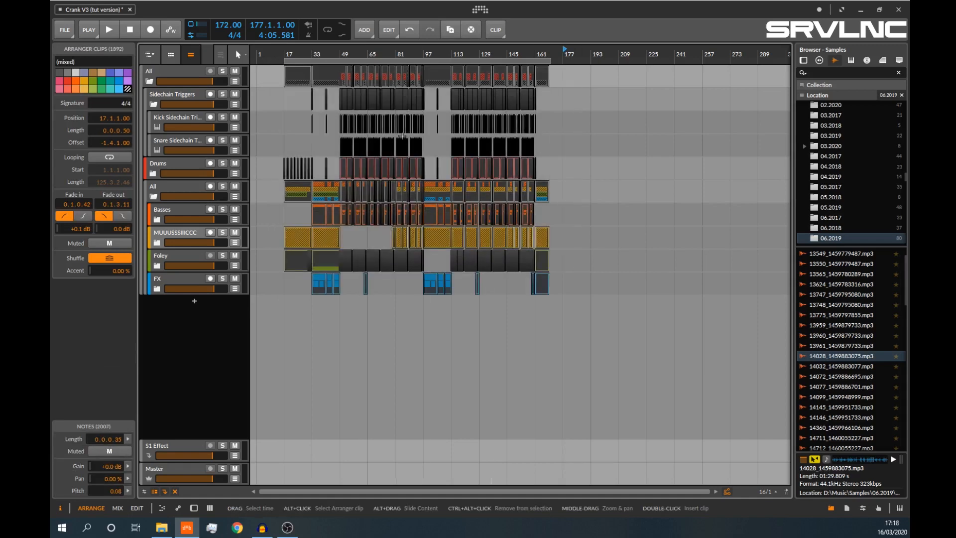
pyautogui.click(282, 86)
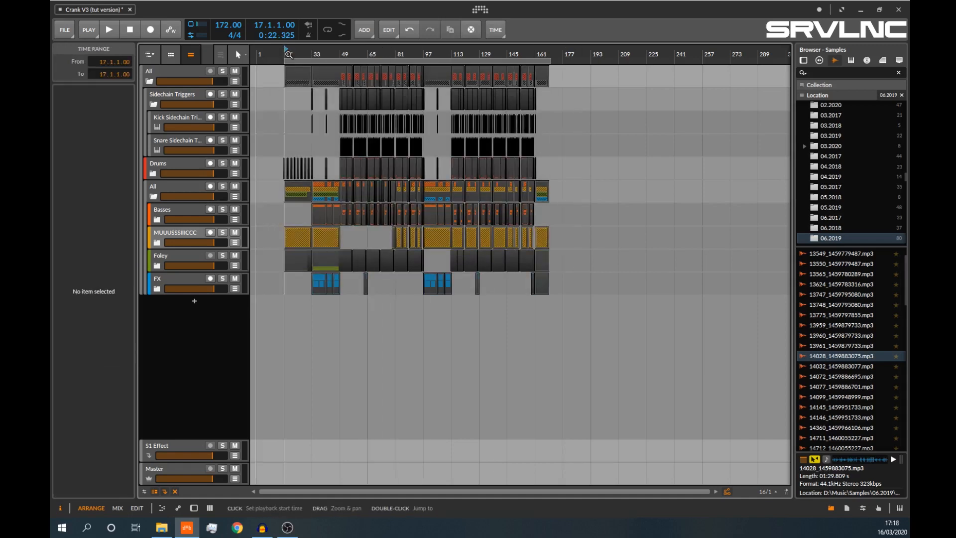
pyautogui.moveTo(287, 54); pyautogui.dragTo(302, 149)
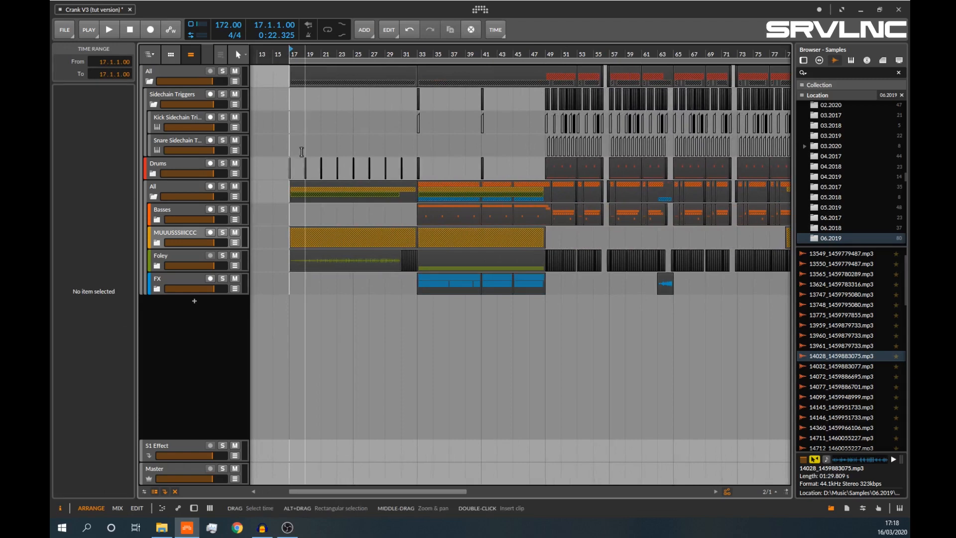
# - Collapse the second All group and the Sidechain Triggers group
pyautogui.click(154, 197)
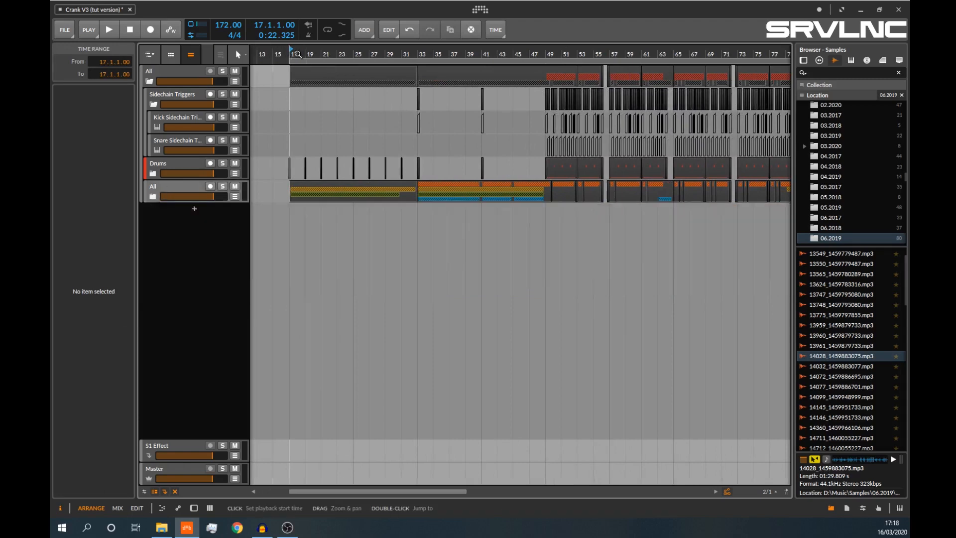
pyautogui.moveTo(293, 51); pyautogui.dragTo(284, 3)
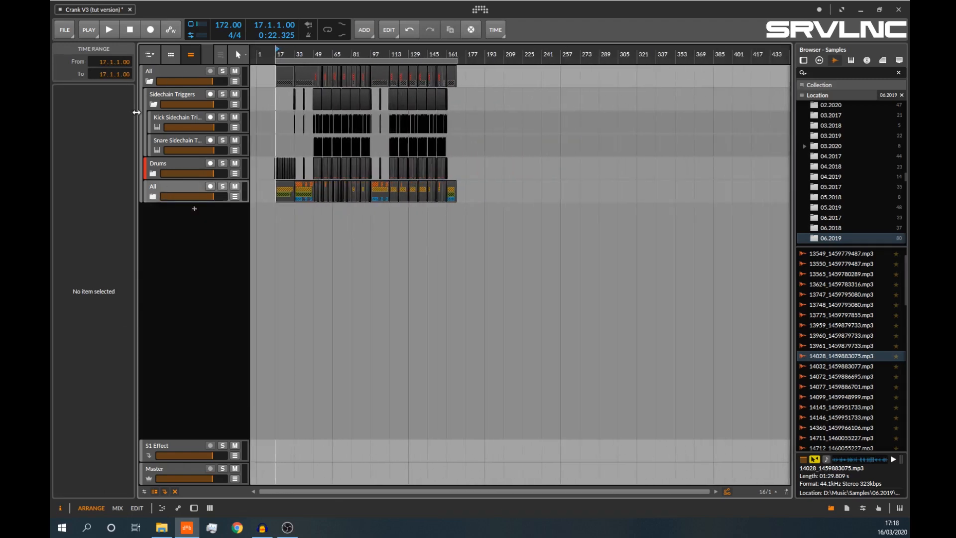
pyautogui.click(151, 105)
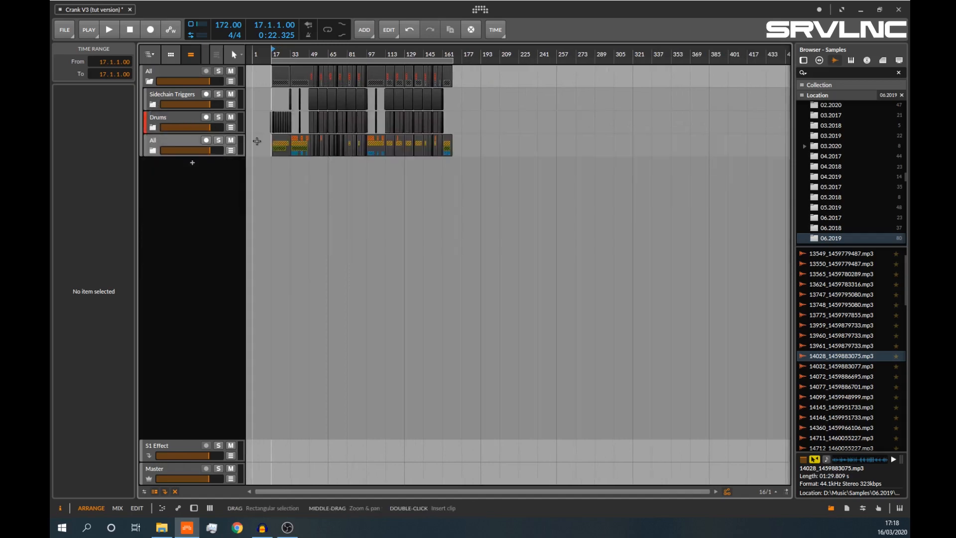